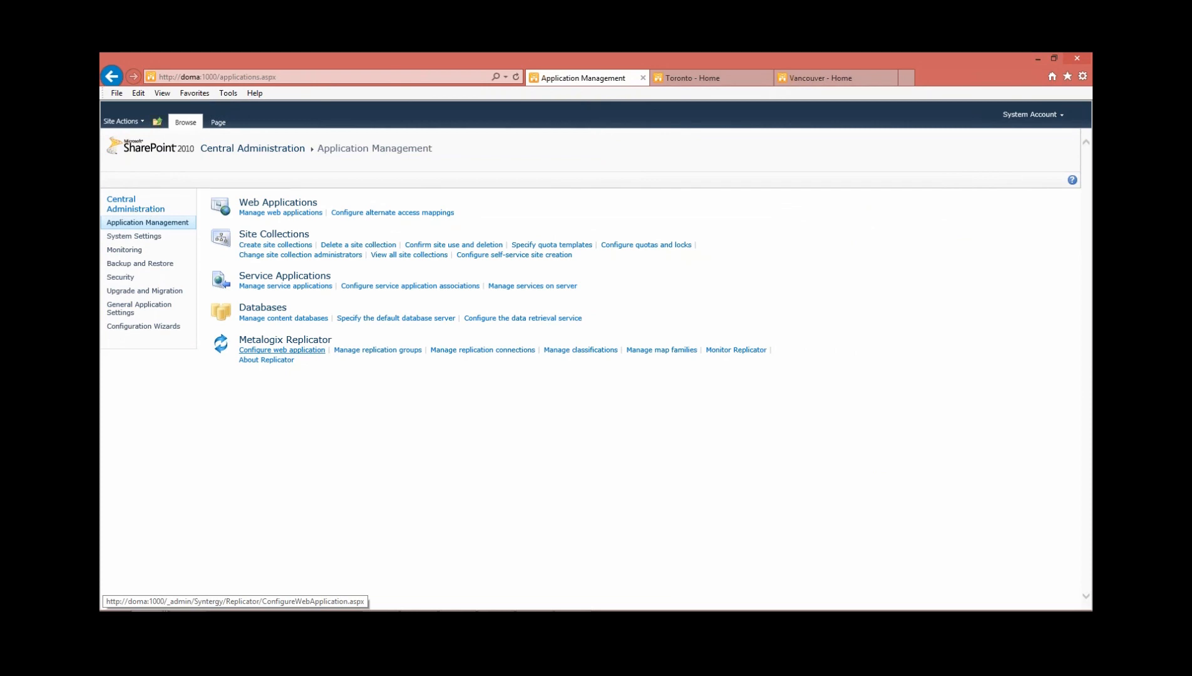
{"action": "left_click", "coordinate": [483, 350]}
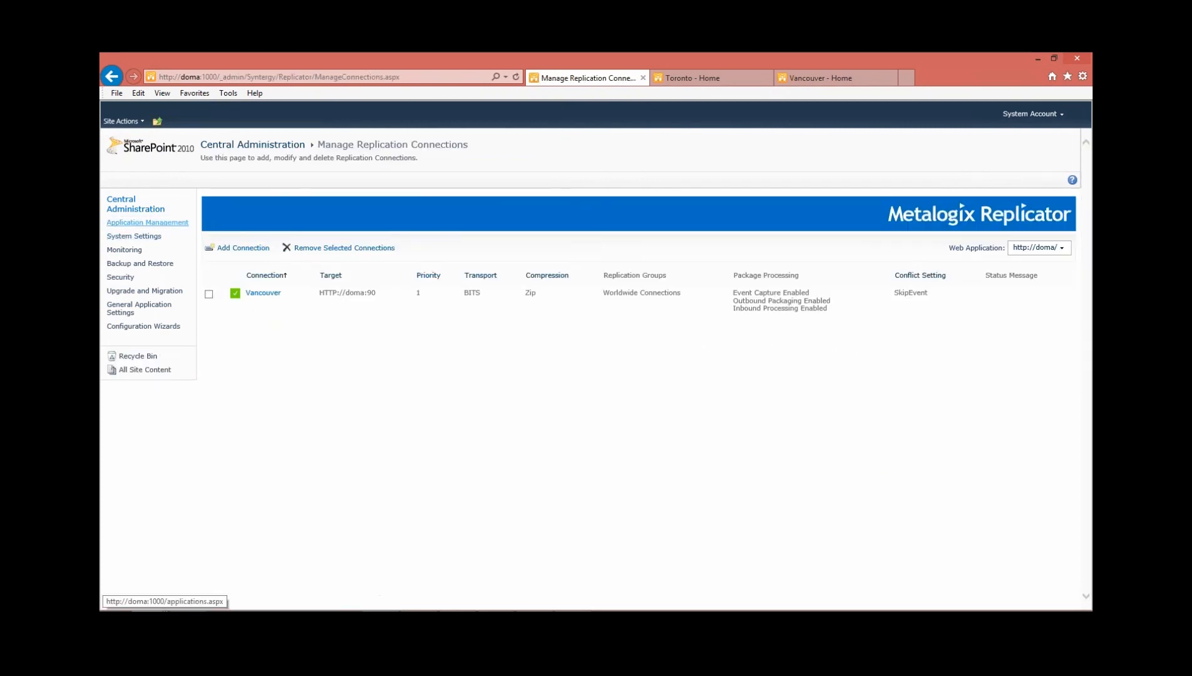
{"action": "left_click", "coordinate": [147, 222]}
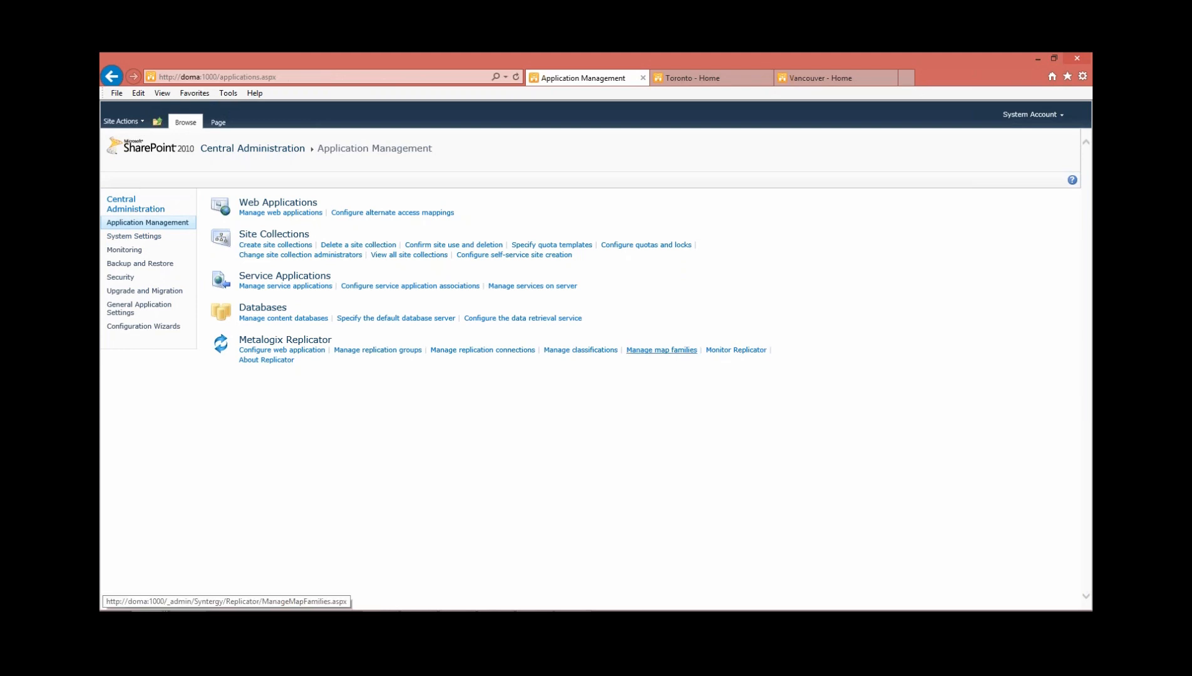
Add a map family named WAMF with Web Application scope, keeping the default replication group and schedule, and save it
{"action": "left_click", "coordinate": [661, 350]}
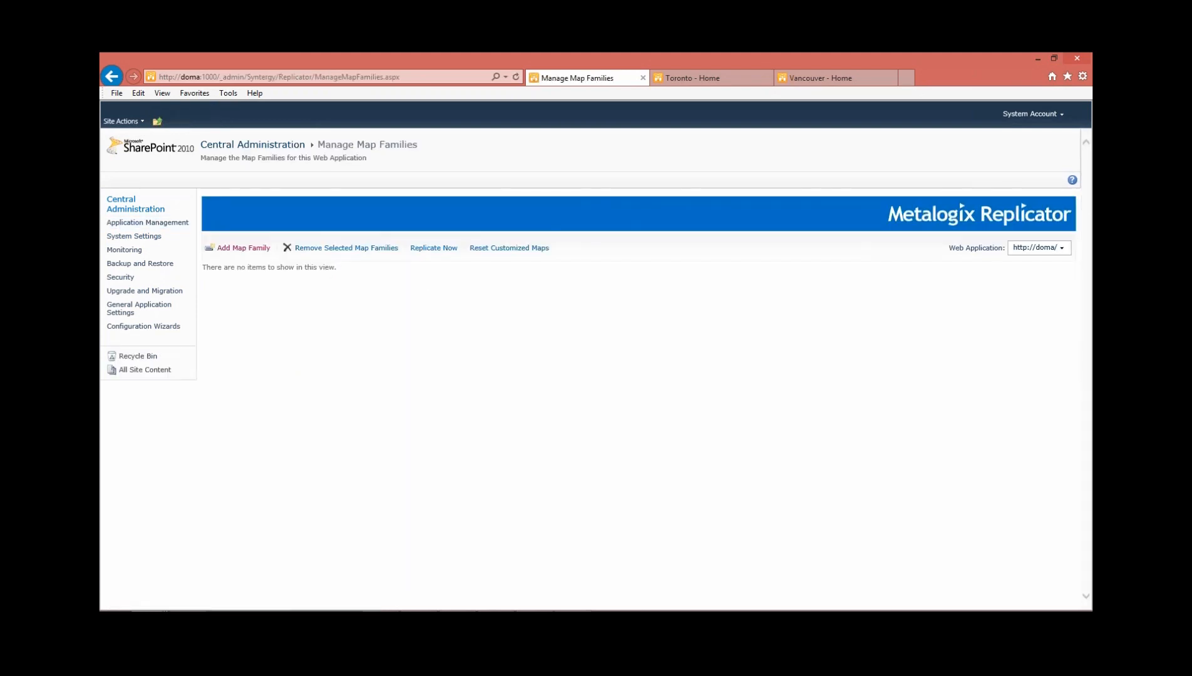
{"action": "left_click", "coordinate": [243, 249]}
{"action": "left_click", "coordinate": [243, 249]}
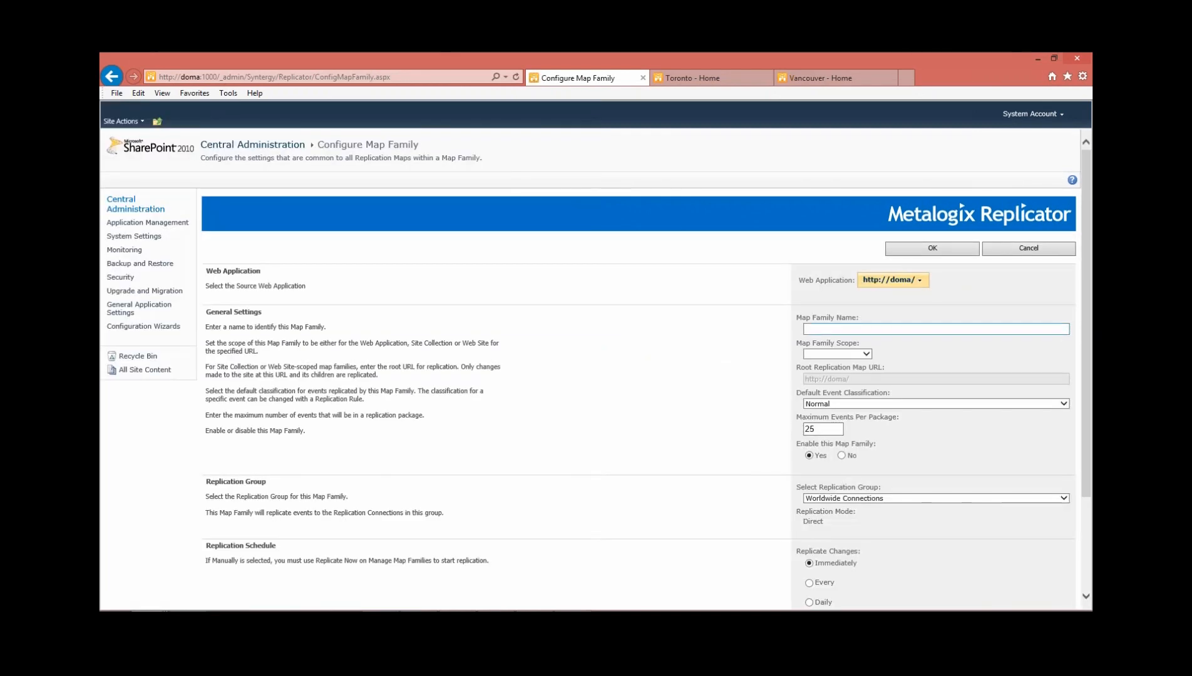
{"action": "left_click", "coordinate": [936, 328]}
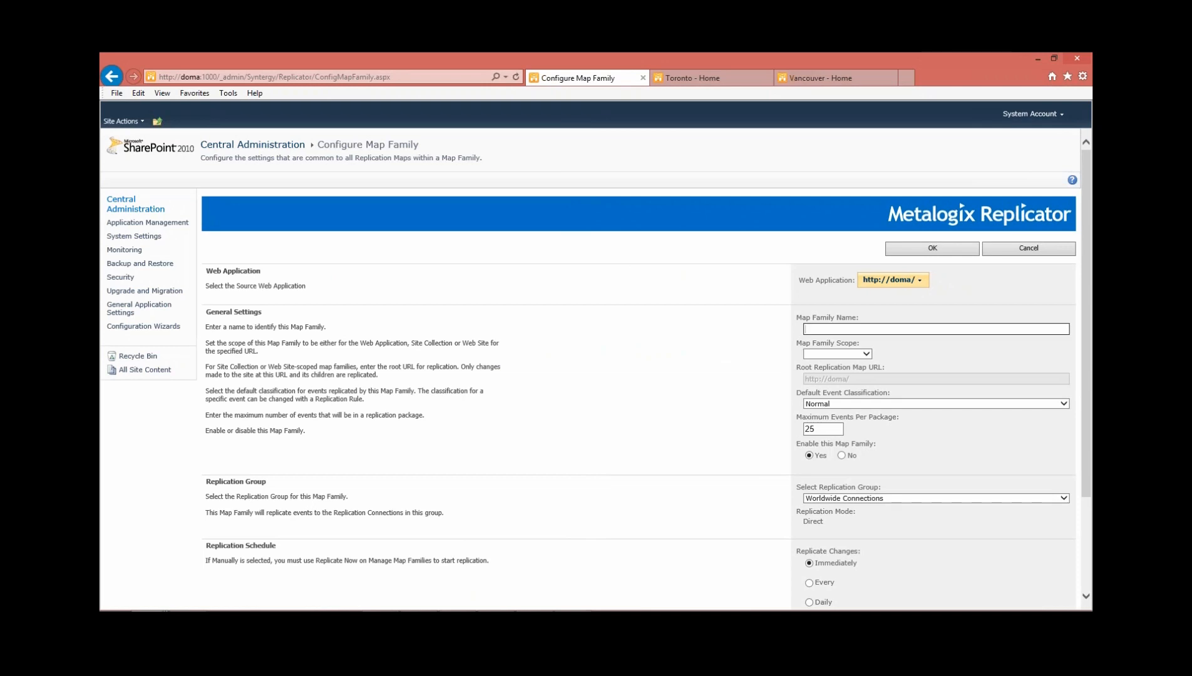
{"action": "type", "text": "WAMF"}
{"action": "left_click", "coordinate": [866, 354]}
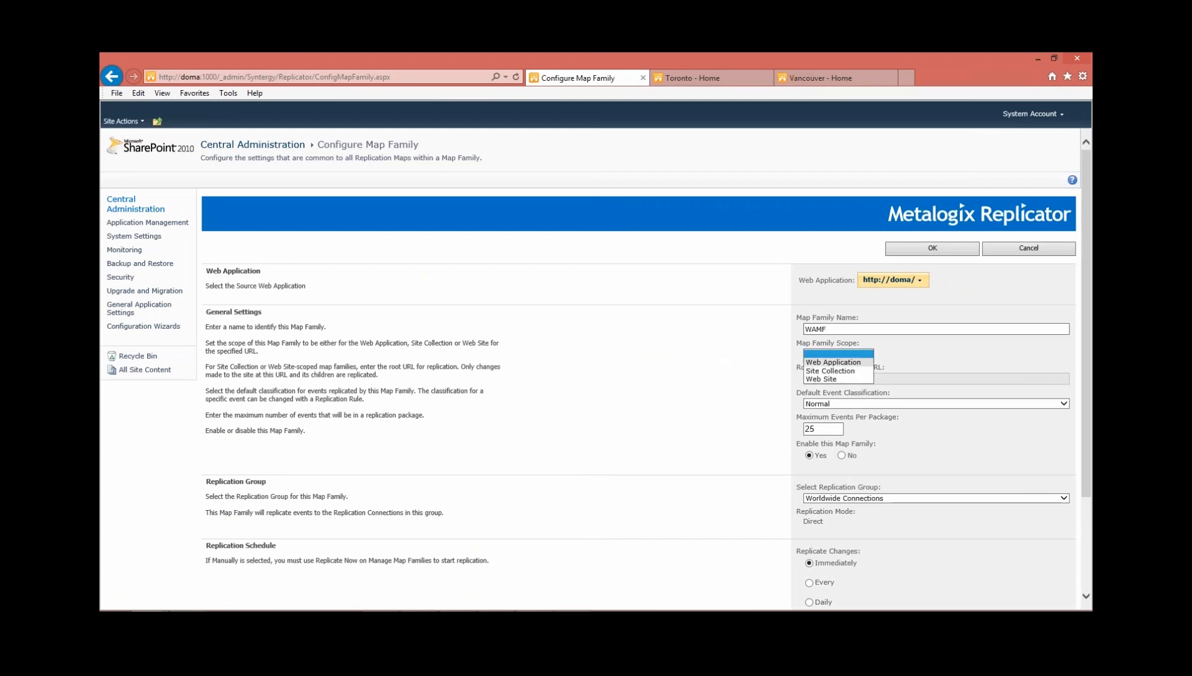
{"action": "left_click", "coordinate": [833, 363]}
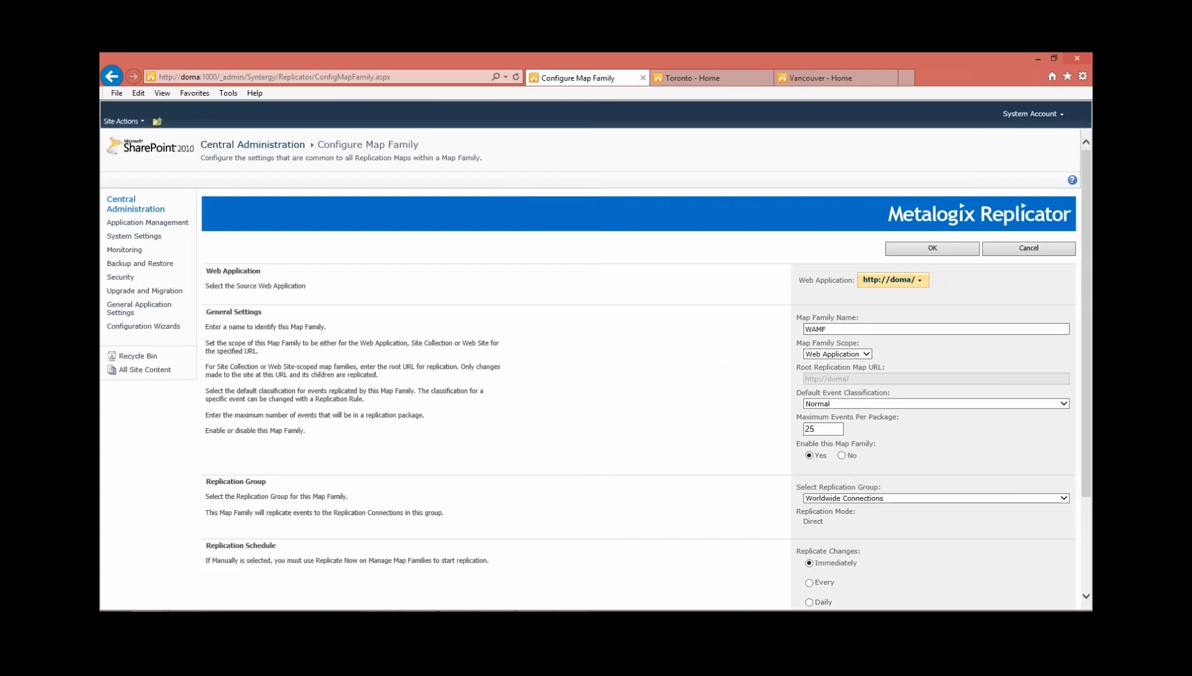
{"action": "scroll", "coordinate": [1064, 372], "scroll_direction": "down", "scroll_amount": 3}
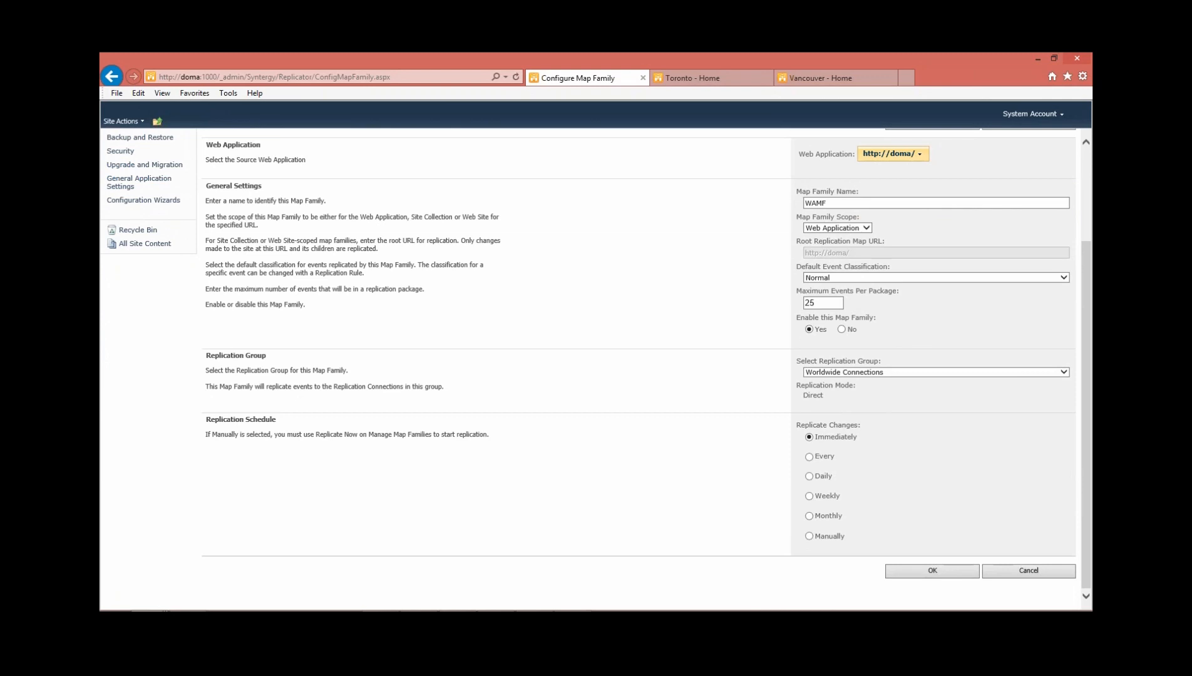
{"action": "left_click", "coordinate": [932, 570]}
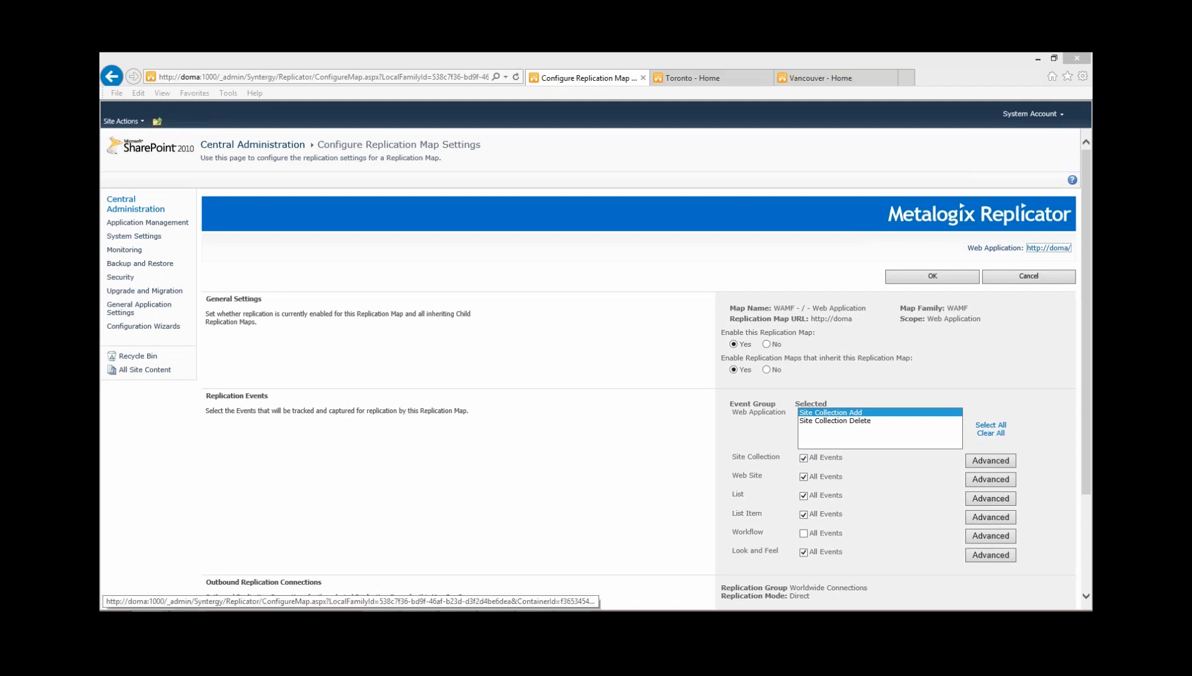
Show the individual Site Collection events of the WAMF replication map and clear all of them
{"action": "left_click", "coordinate": [991, 460]}
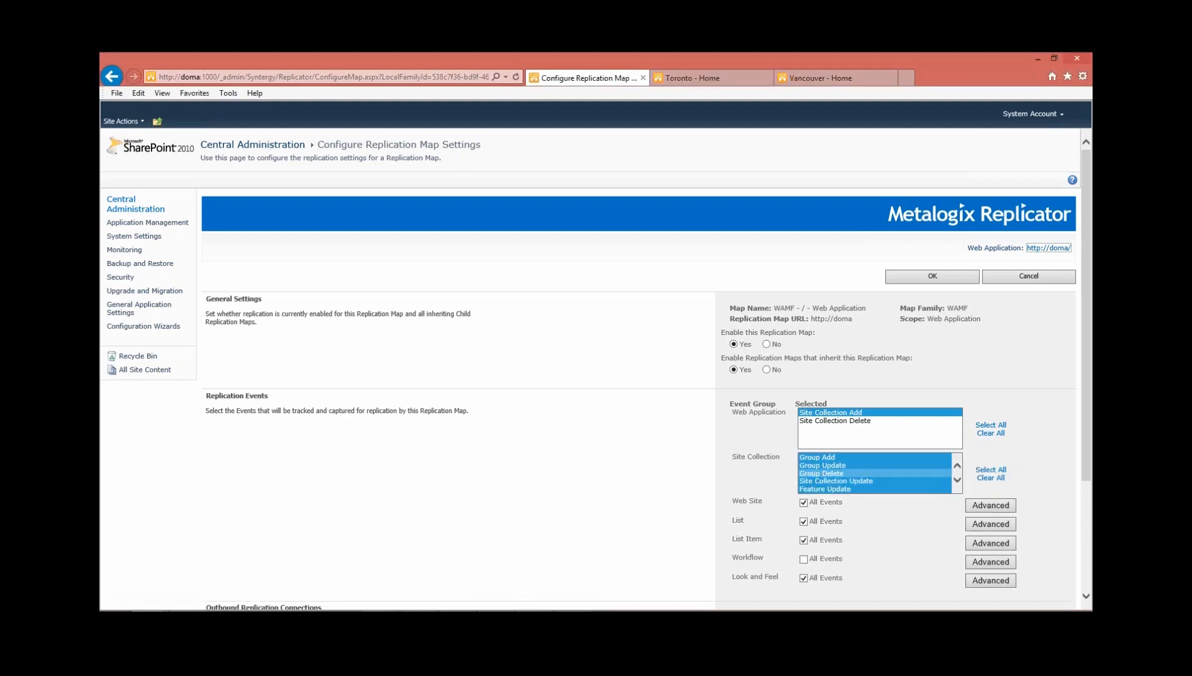
{"action": "scroll", "coordinate": [876, 473], "scroll_direction": "up", "scroll_amount": 1}
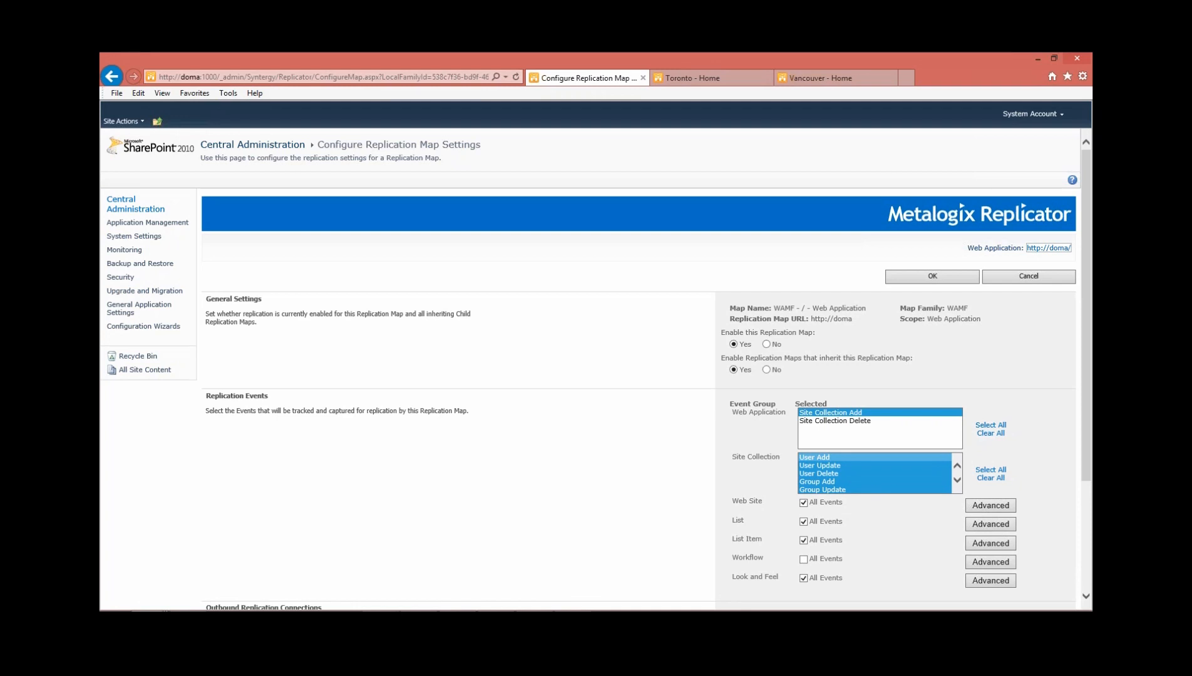
{"action": "scroll", "coordinate": [875, 466], "scroll_direction": "down", "scroll_amount": 1}
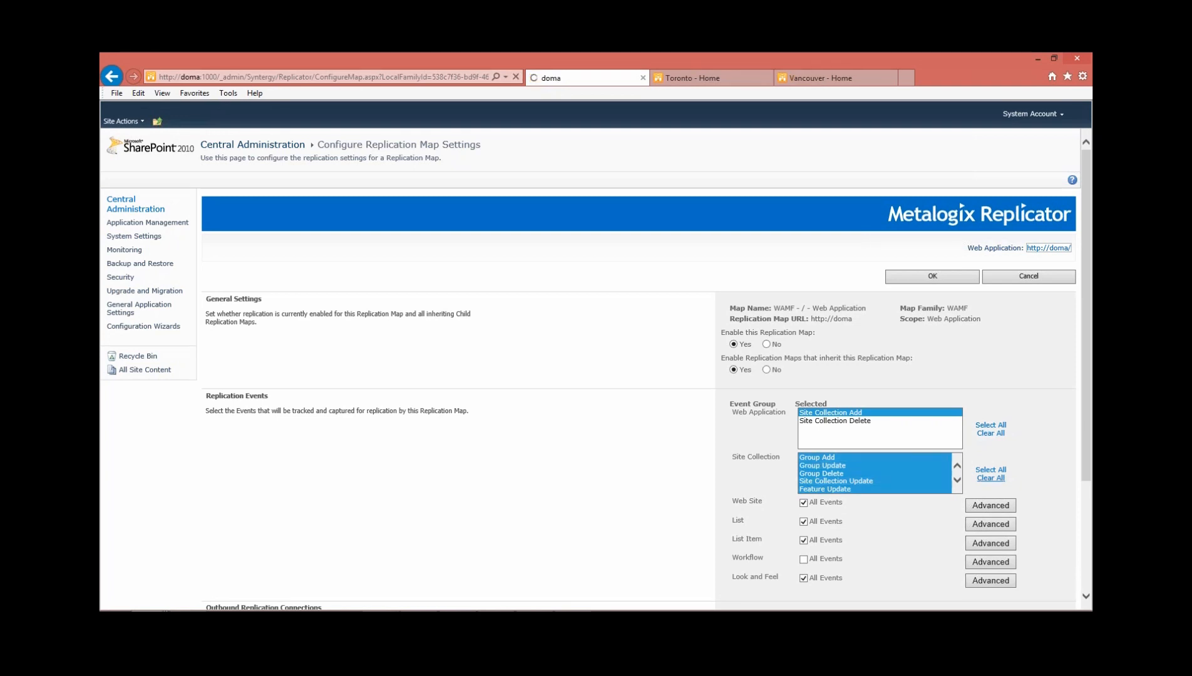
{"action": "left_click", "coordinate": [991, 477]}
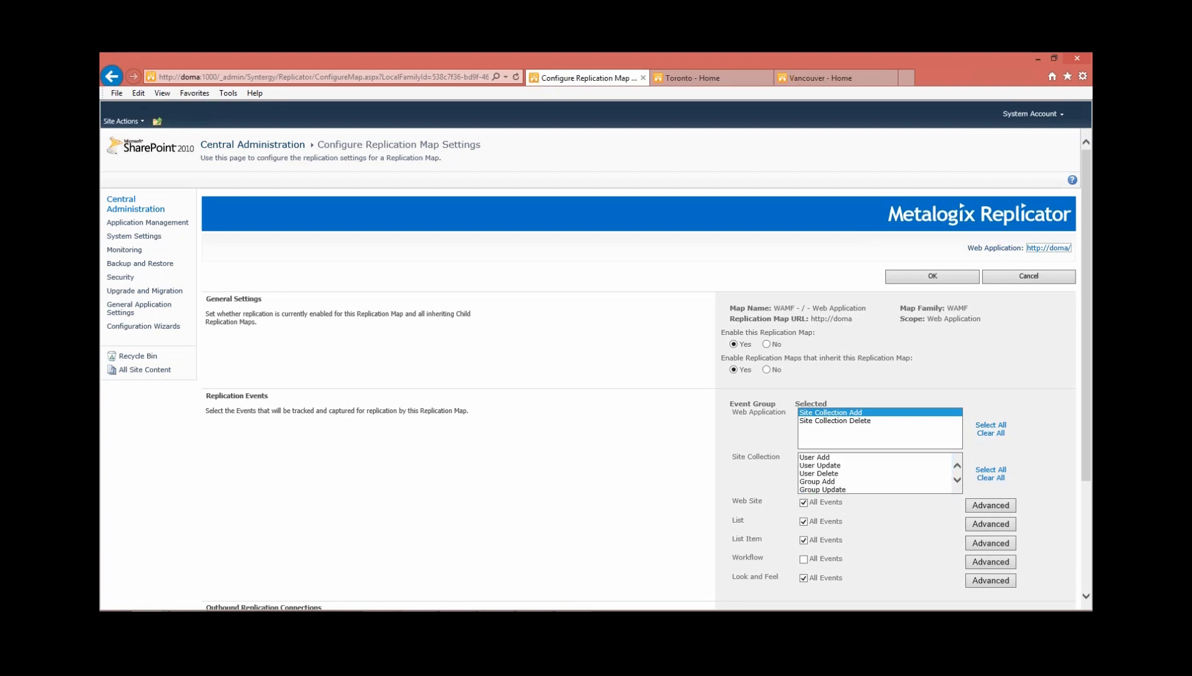
Expand the Web Site event group of the replication map and review its individual events
{"action": "left_click", "coordinate": [990, 505]}
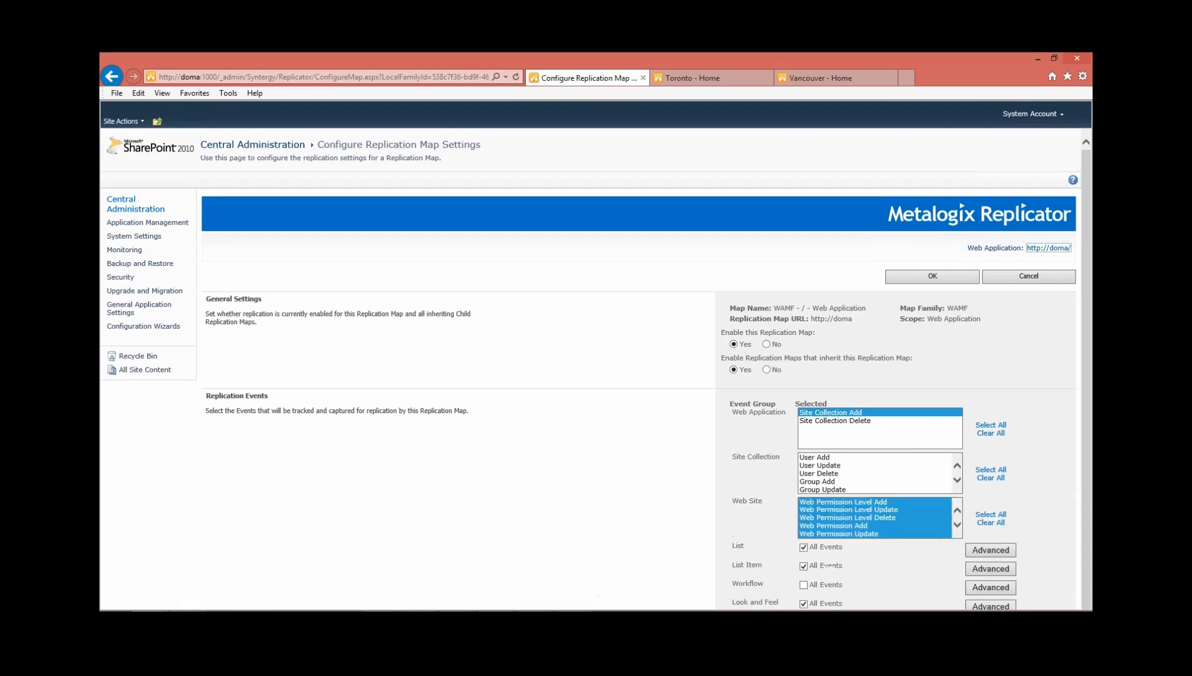
{"action": "scroll", "coordinate": [877, 517], "scroll_direction": "down", "scroll_amount": 3}
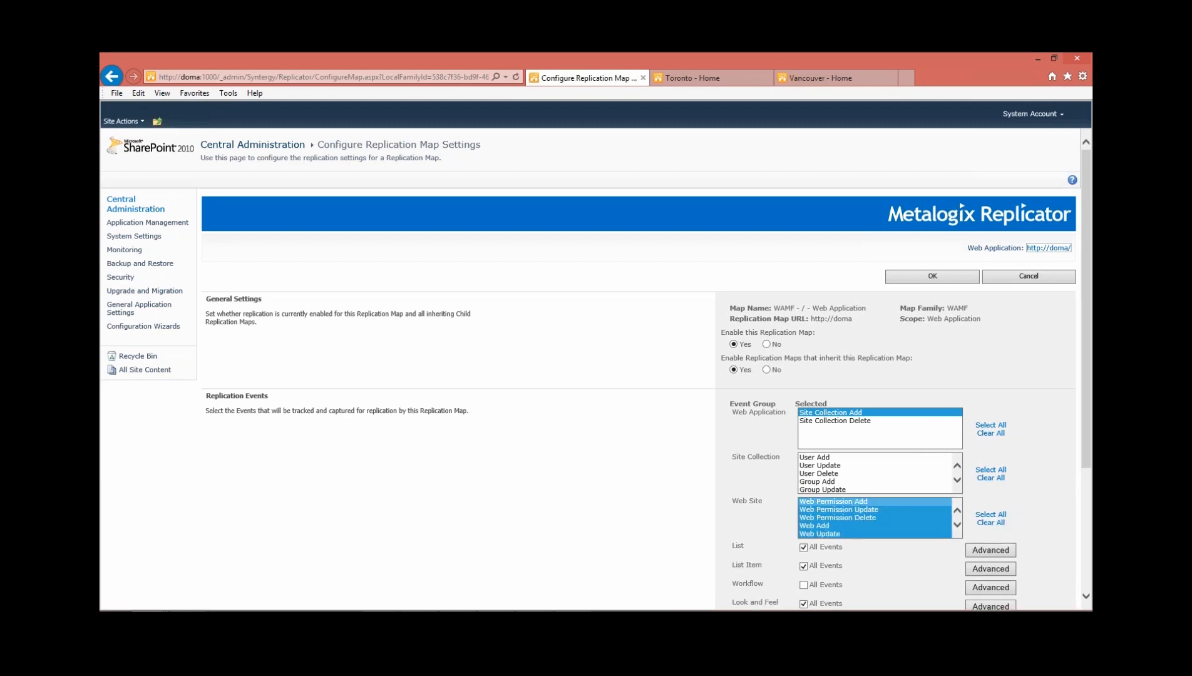
{"action": "scroll", "coordinate": [876, 526], "scroll_direction": "down", "scroll_amount": 3}
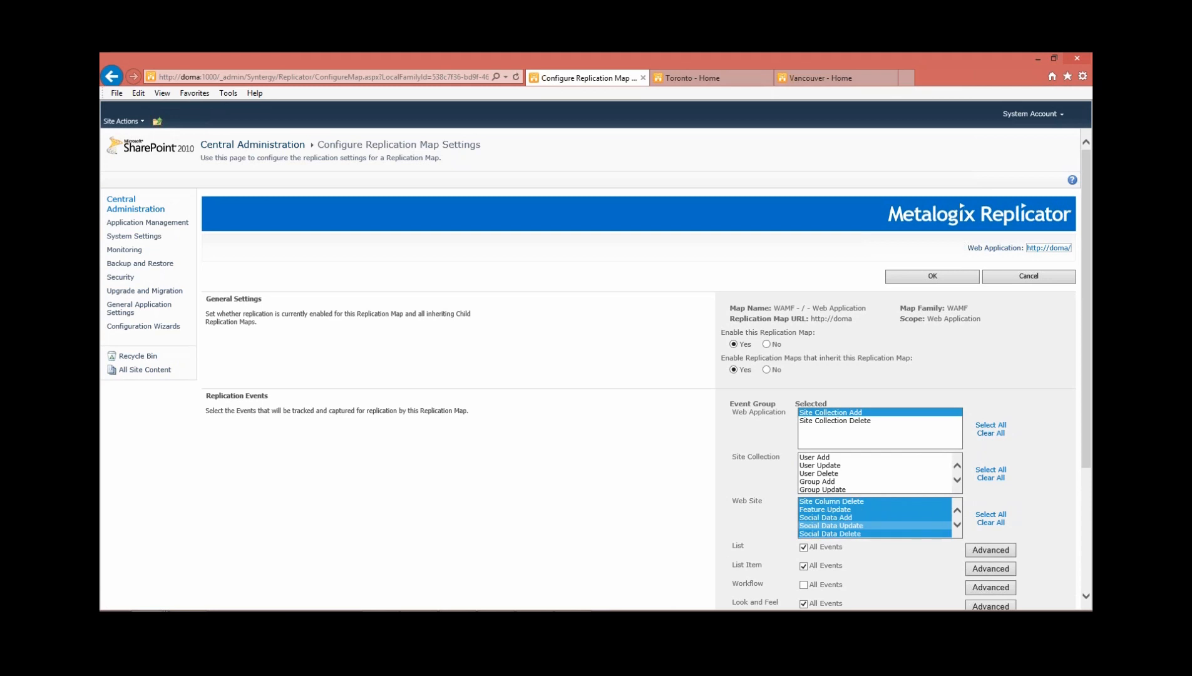
{"action": "scroll", "coordinate": [877, 526], "scroll_direction": "down", "scroll_amount": 3}
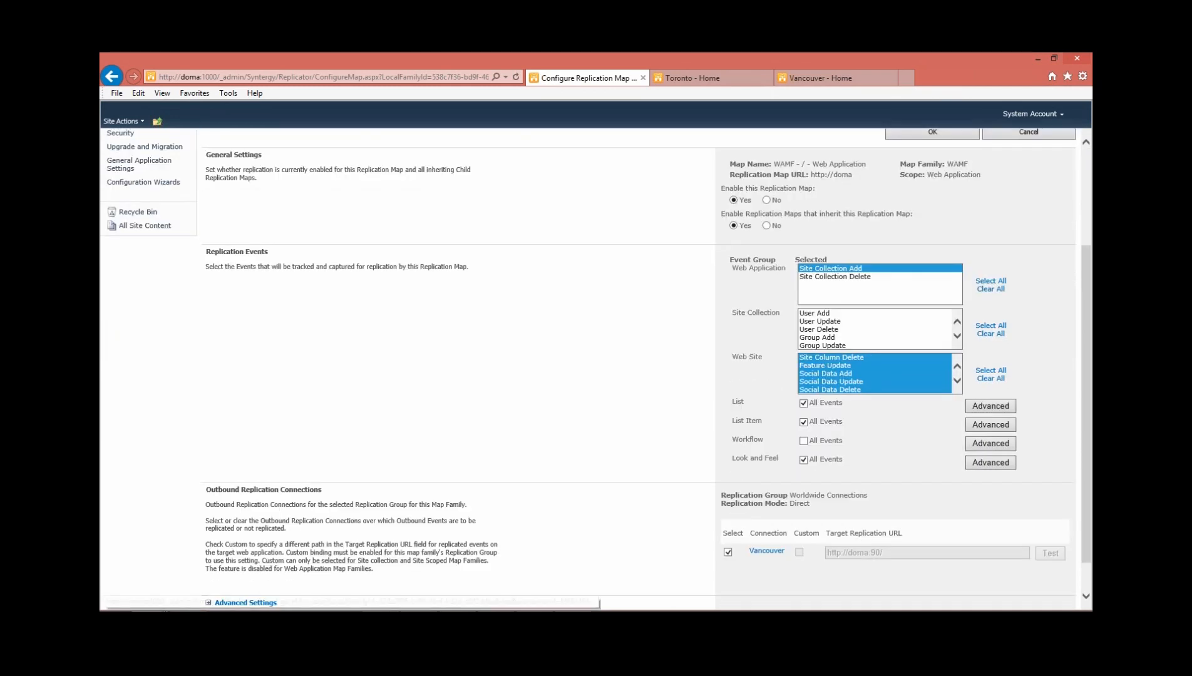
Expand the Look and Feel event group, deselect Site Tree View Update, and save the replication map settings
{"action": "left_click", "coordinate": [990, 462]}
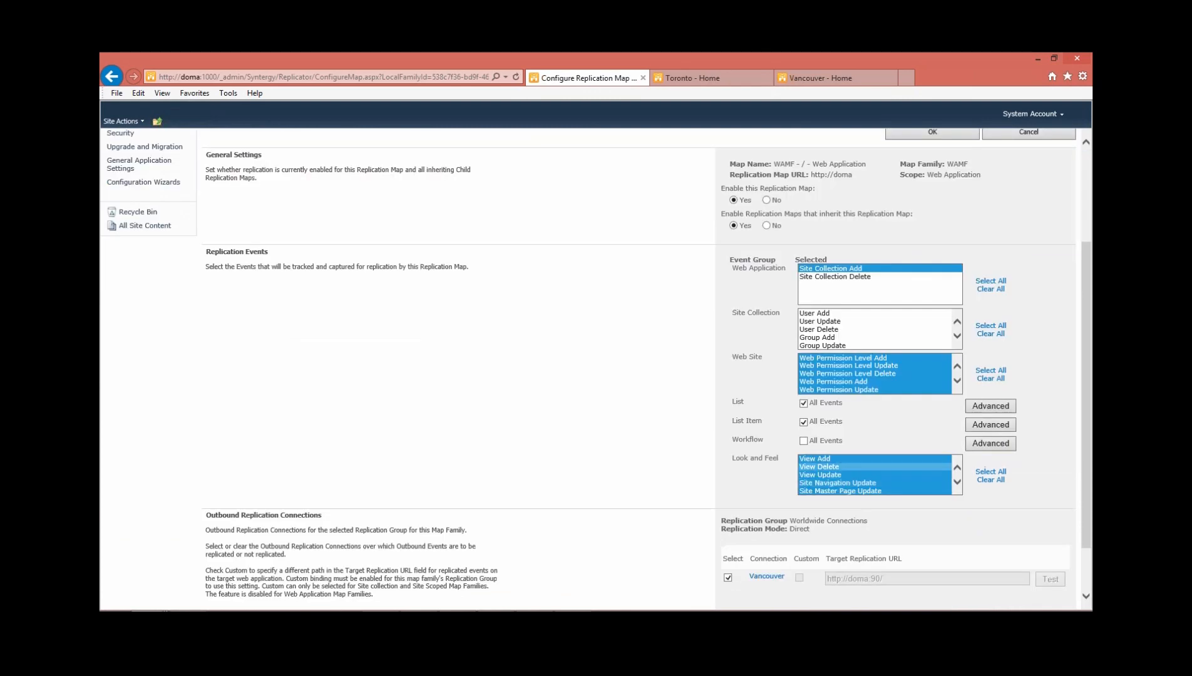
{"action": "scroll", "coordinate": [875, 474], "scroll_direction": "down", "scroll_amount": 3}
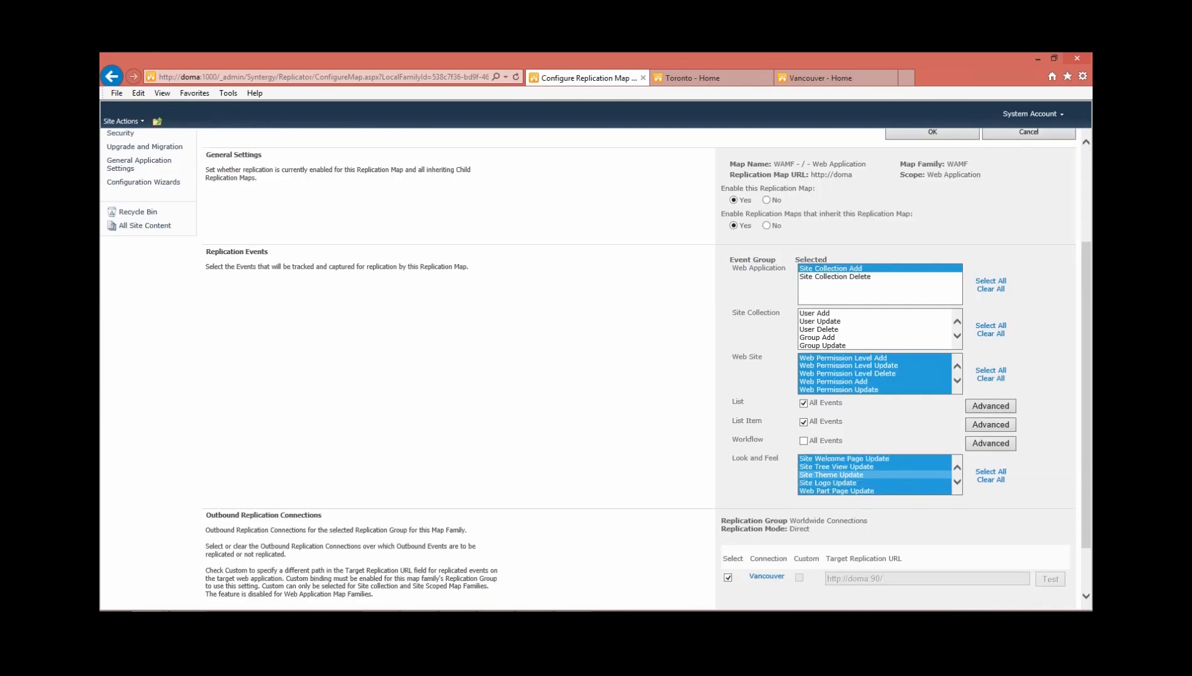
{"action": "left_click", "coordinate": [832, 475]}
{"action": "left_click", "coordinate": [990, 471]}
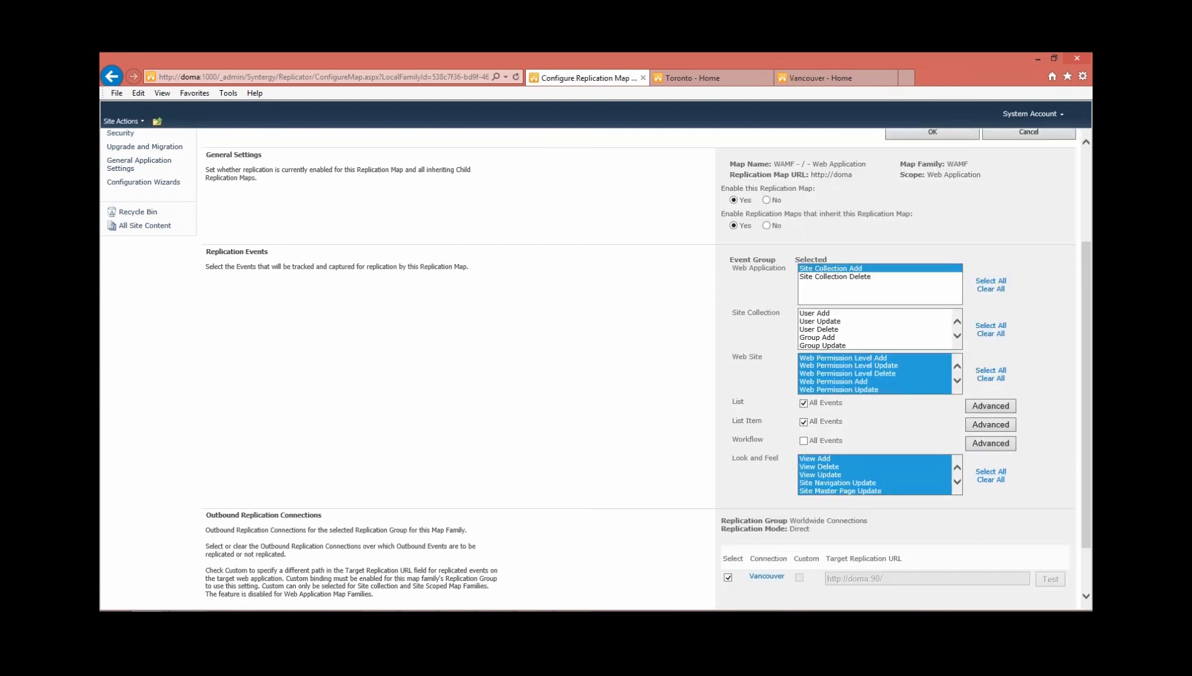
{"action": "scroll", "coordinate": [875, 475], "scroll_direction": "down", "scroll_amount": 3}
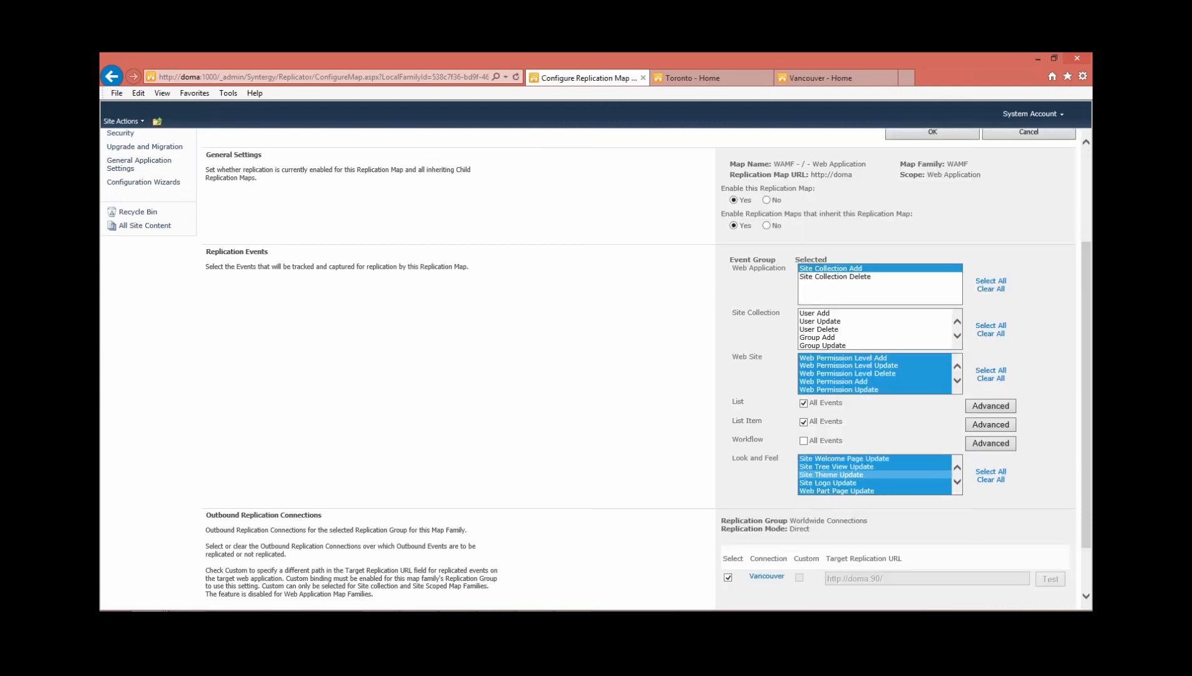
{"action": "left_click", "coordinate": [836, 467], "text": "ctrl"}
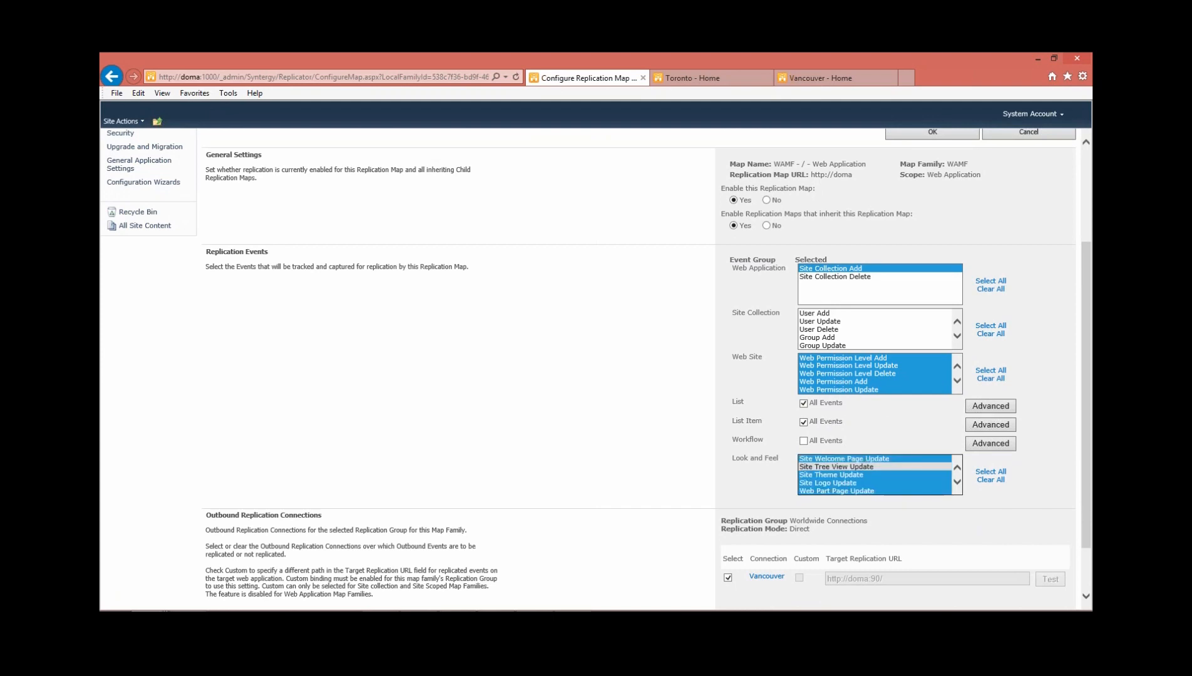
{"action": "scroll", "coordinate": [875, 475], "scroll_direction": "down", "scroll_amount": 2}
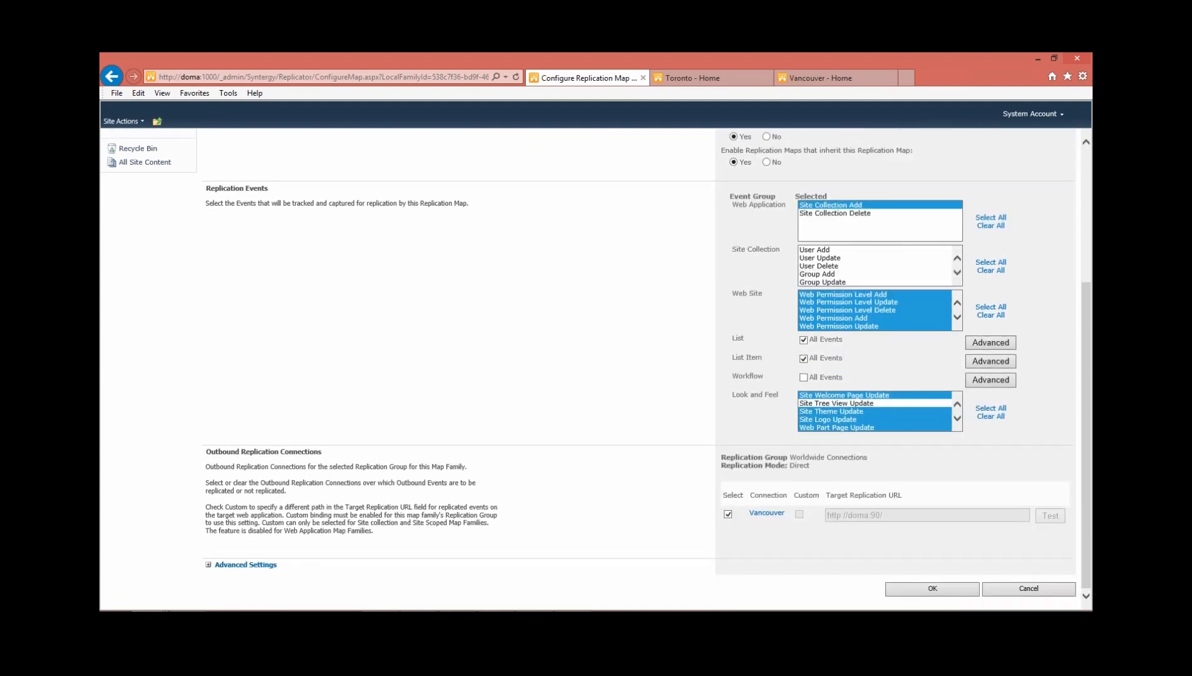
{"action": "left_click", "coordinate": [932, 588]}
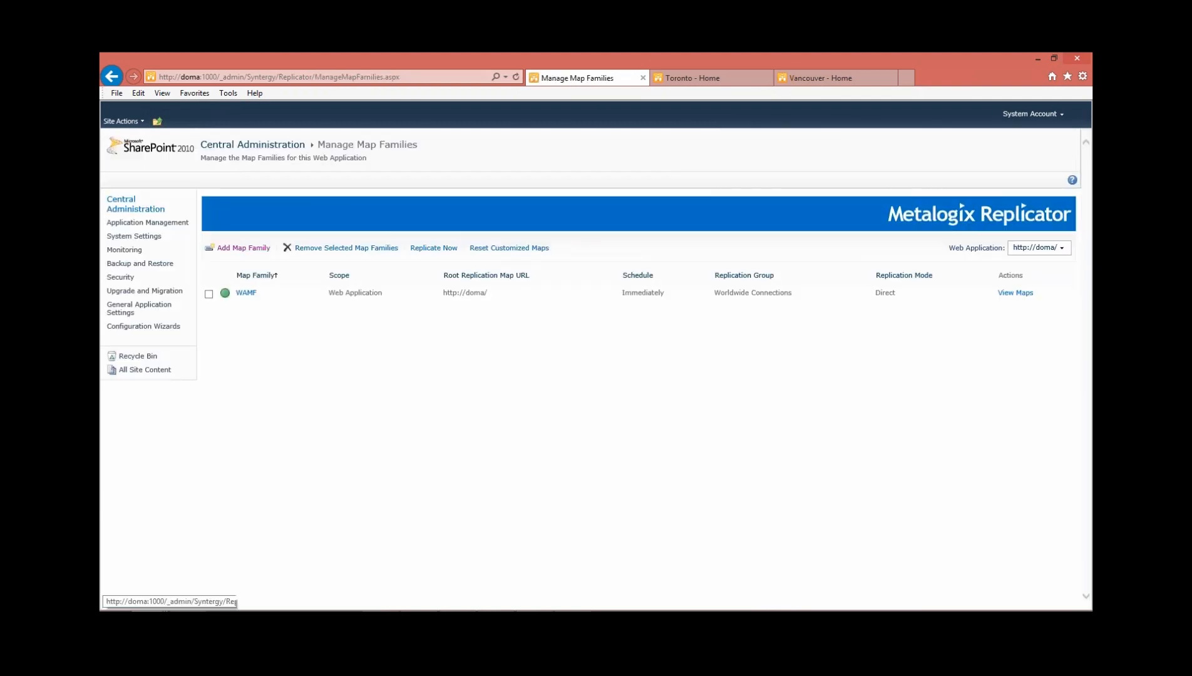
{"action": "left_click", "coordinate": [147, 222]}
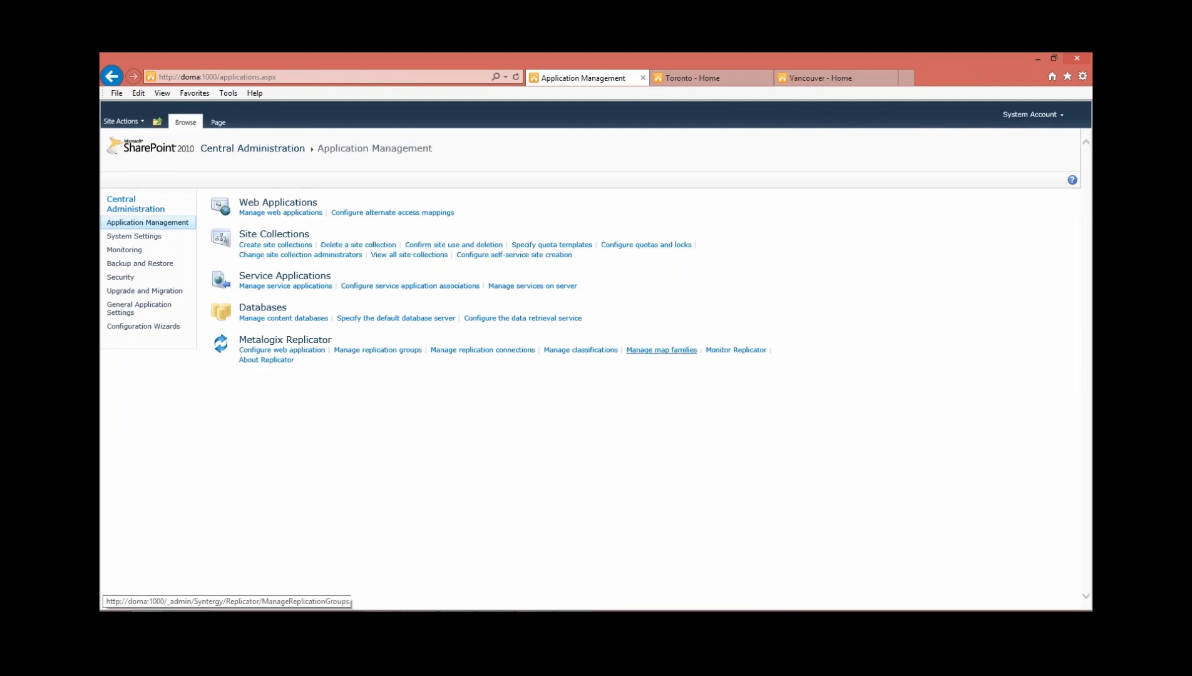
{"action": "left_click", "coordinate": [736, 349]}
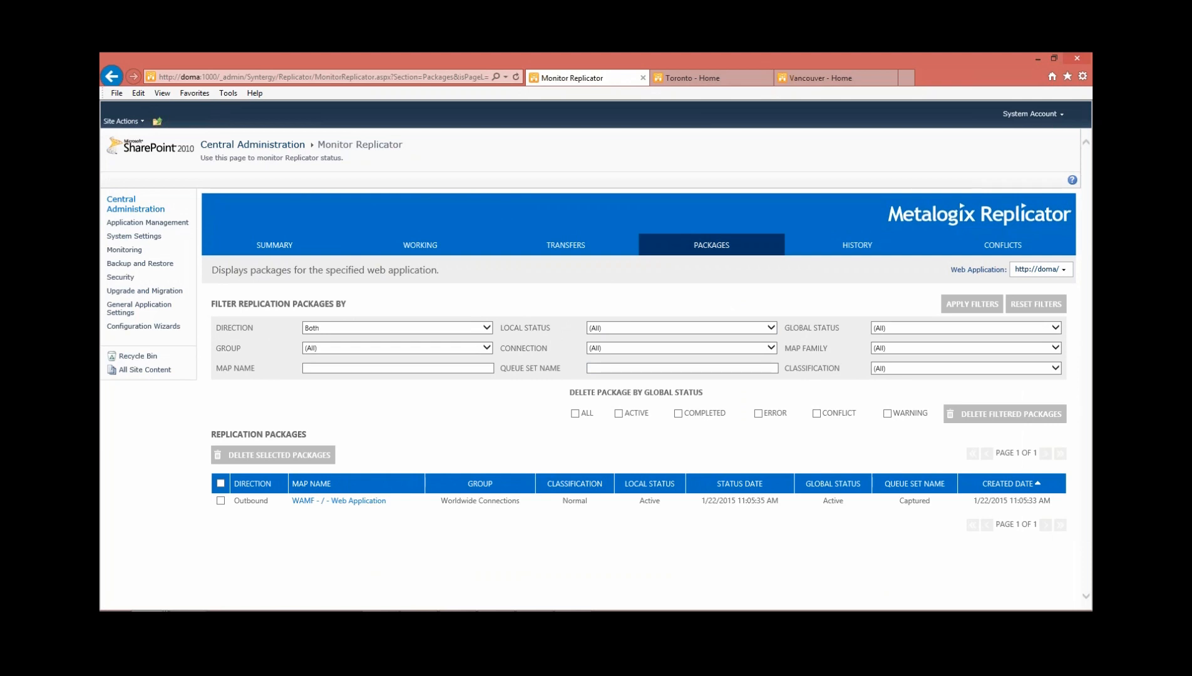
{"action": "left_click", "coordinate": [711, 245]}
Switch the monitored web application to SharePoint - 90 and inspect the status of its WAMF package
{"action": "left_click", "coordinate": [1041, 269]}
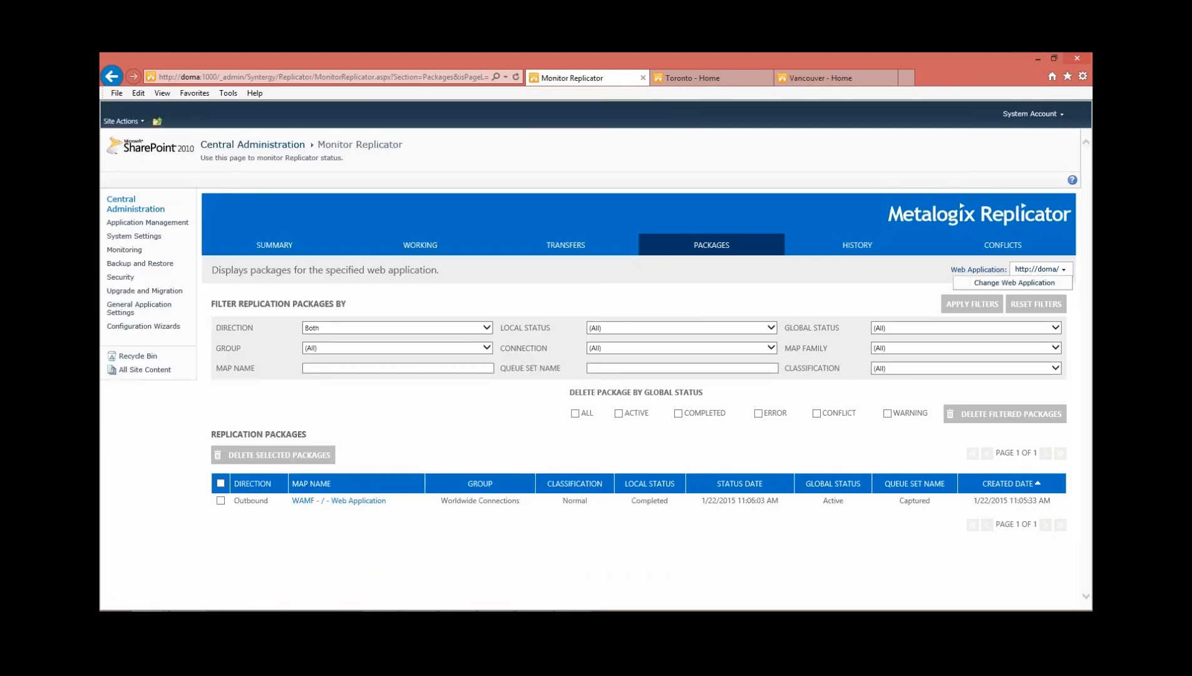
{"action": "left_click", "coordinate": [1014, 283]}
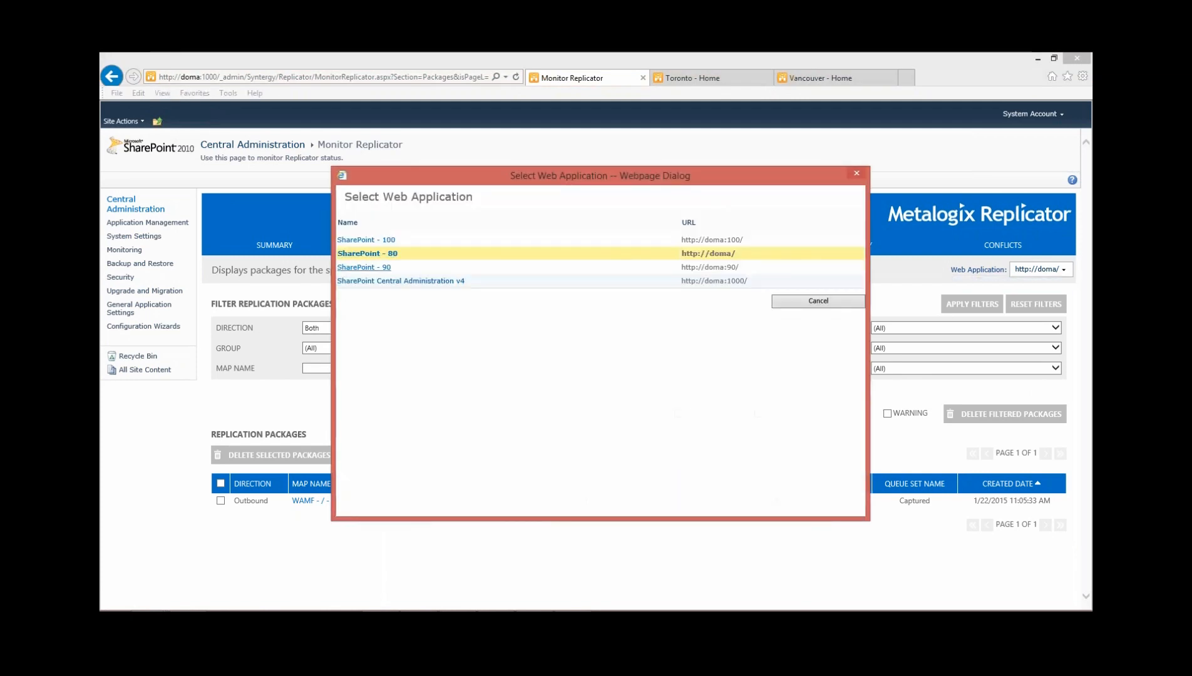
{"action": "left_click", "coordinate": [363, 266]}
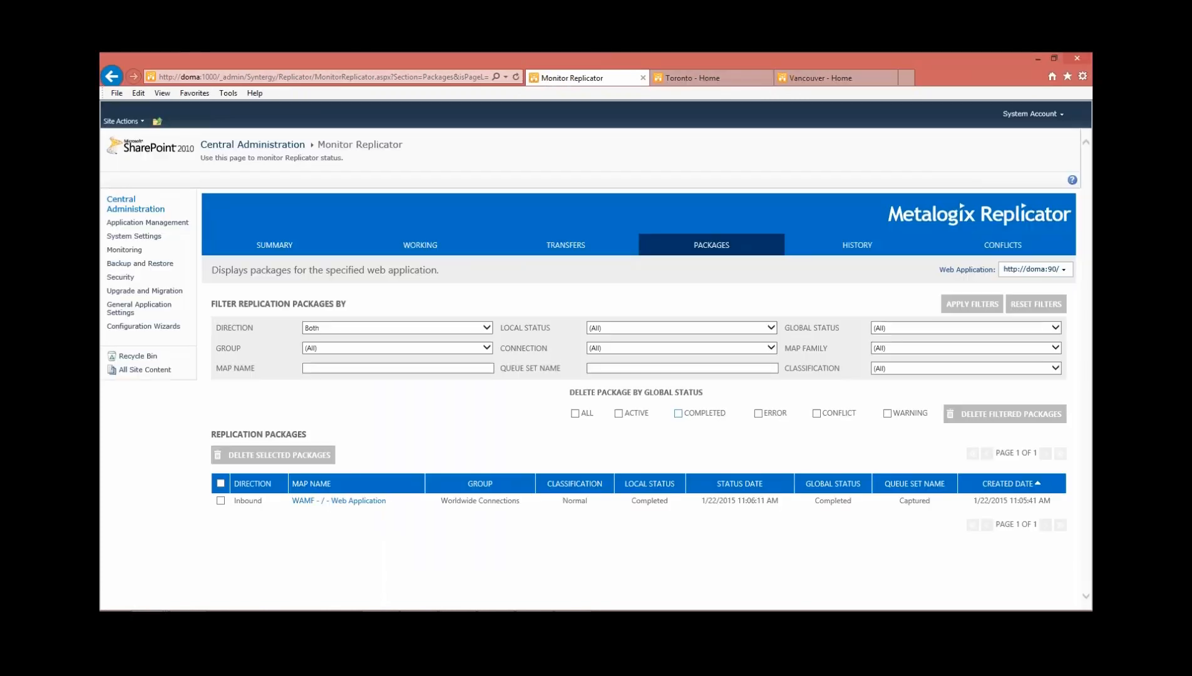
{"action": "left_click_drag", "start_coordinate": [234, 501], "coordinate": [853, 501]}
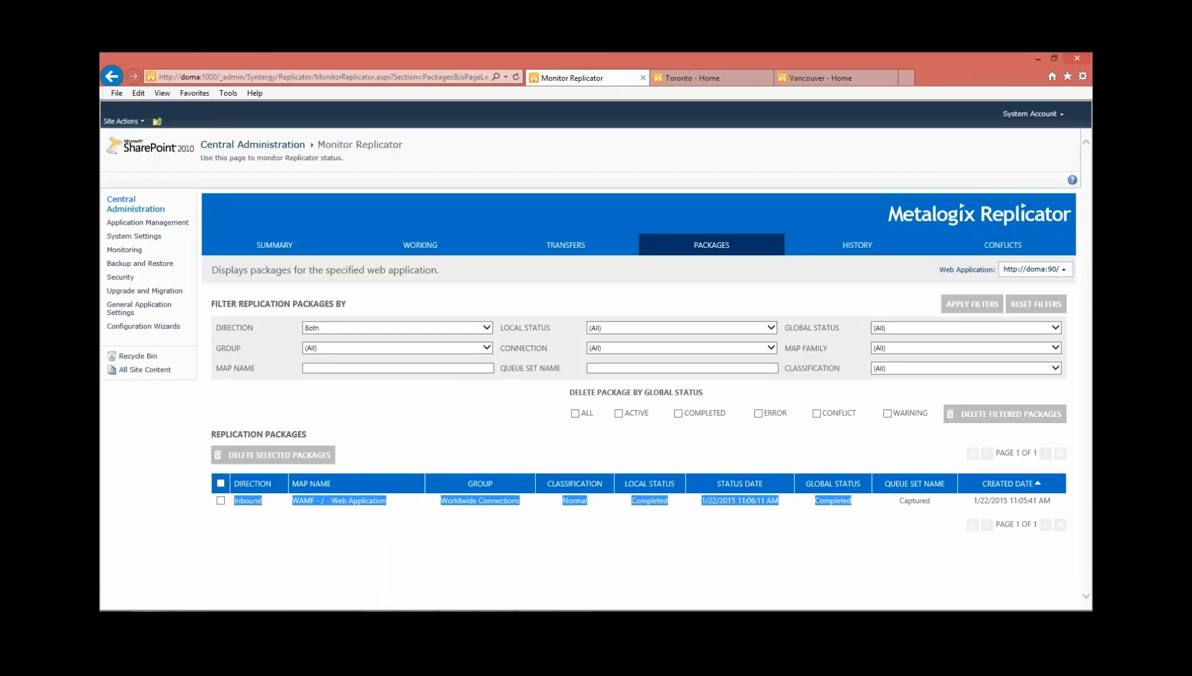
Open the Toronto site's settings page and compare its look with the Vancouver home page
{"action": "left_click", "coordinate": [692, 77]}
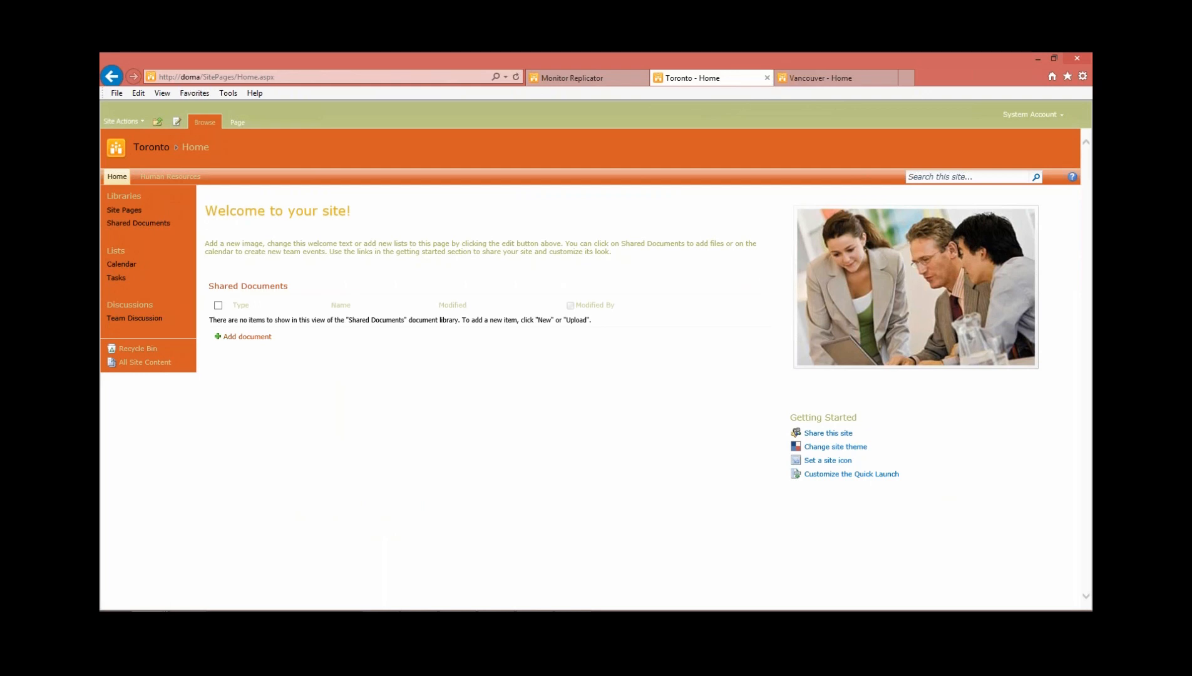
{"action": "left_click", "coordinate": [122, 121]}
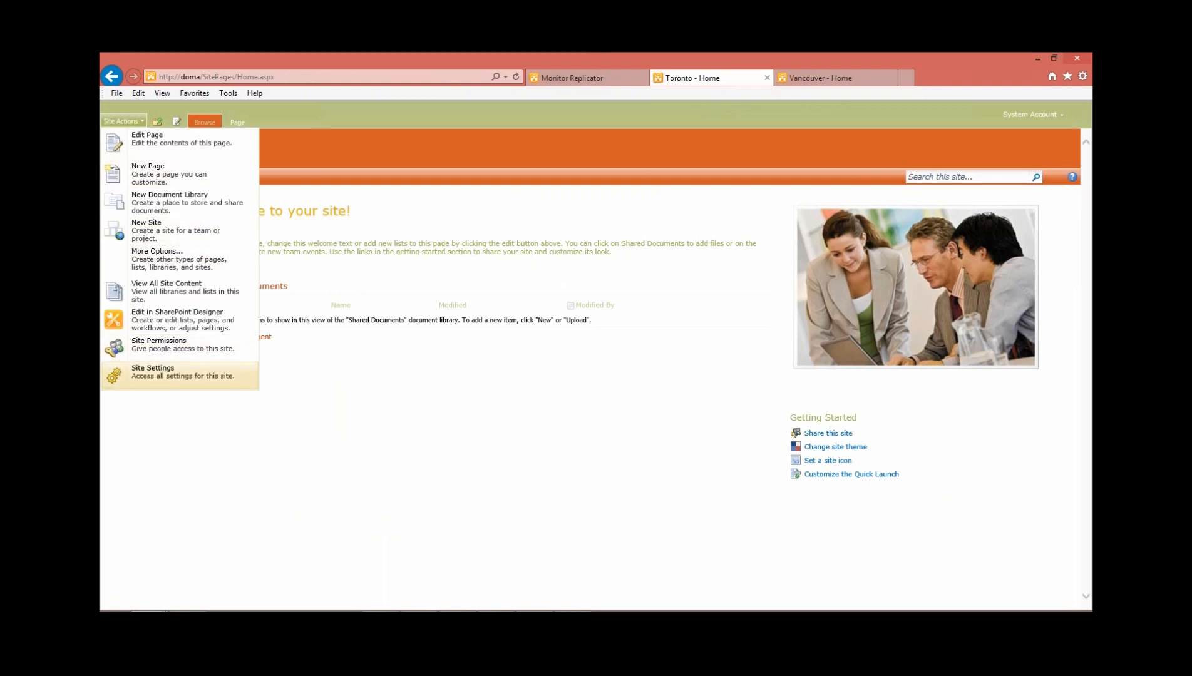
{"action": "left_click", "coordinate": [182, 373]}
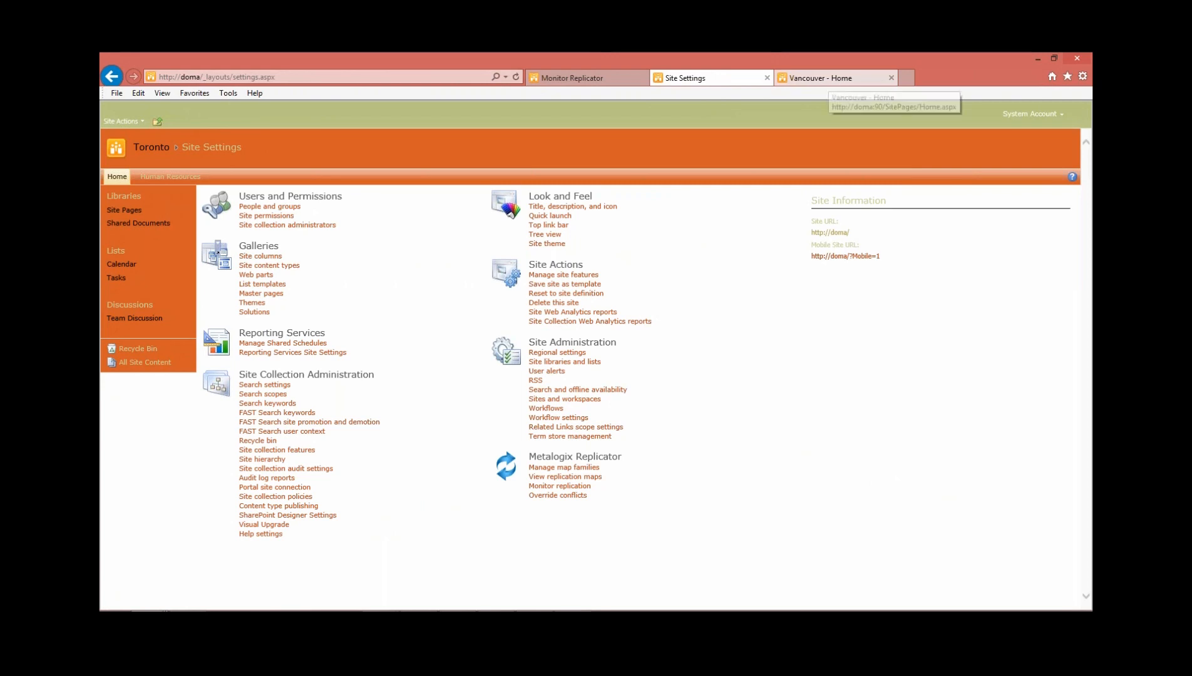
{"action": "left_click", "coordinate": [820, 78]}
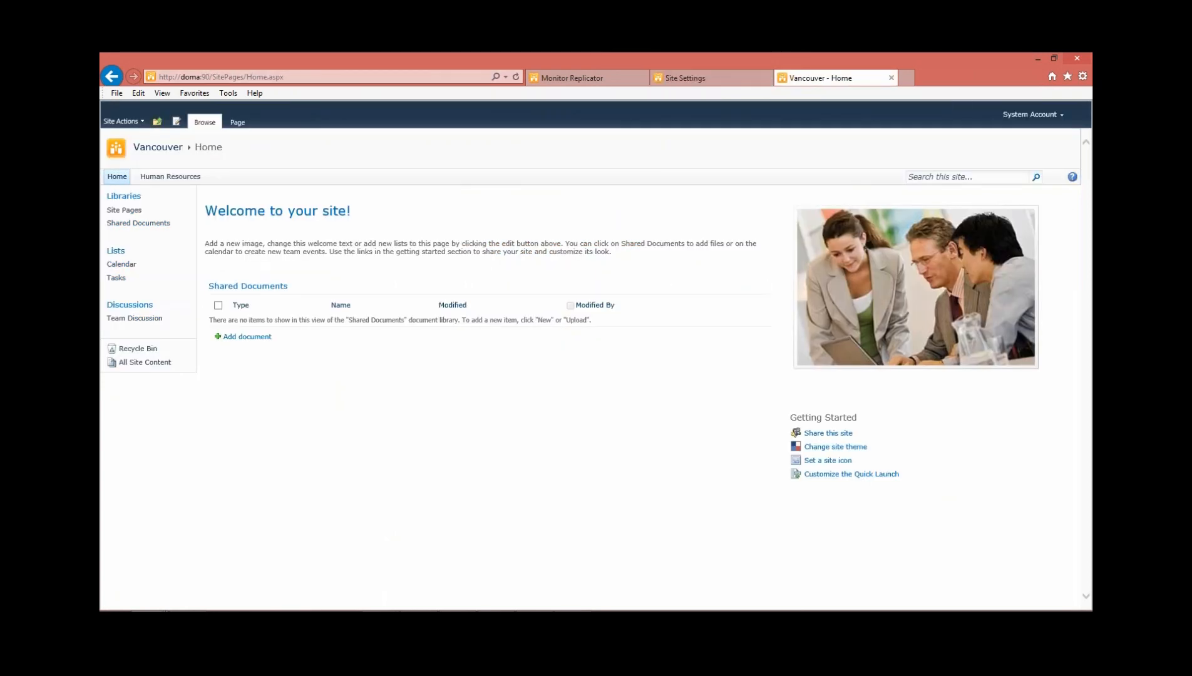
Apply the Classic site theme to the Toronto site
{"action": "left_click", "coordinate": [686, 77]}
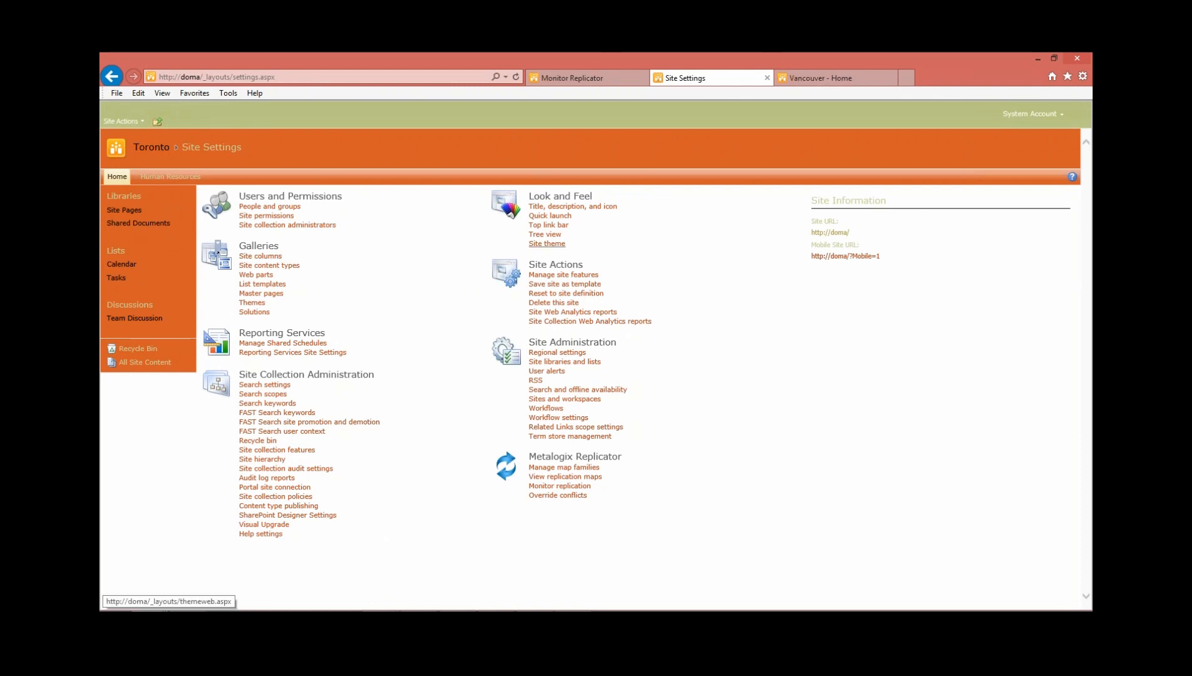
{"action": "left_click", "coordinate": [547, 244]}
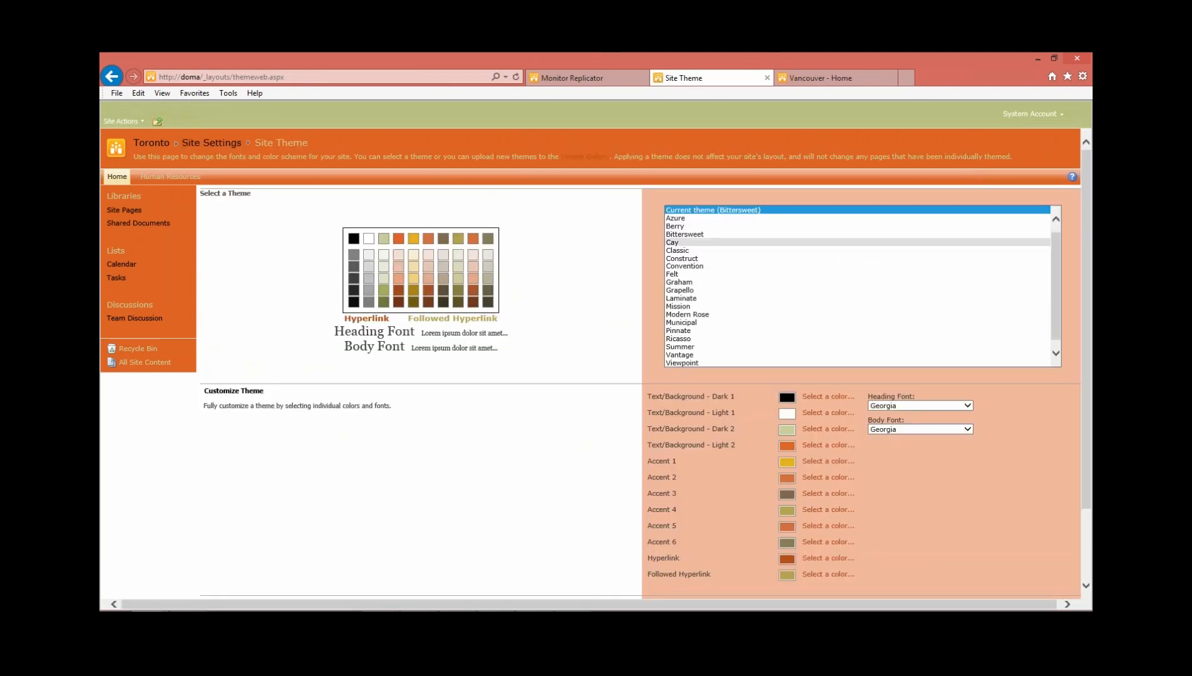
{"action": "left_click", "coordinate": [677, 251]}
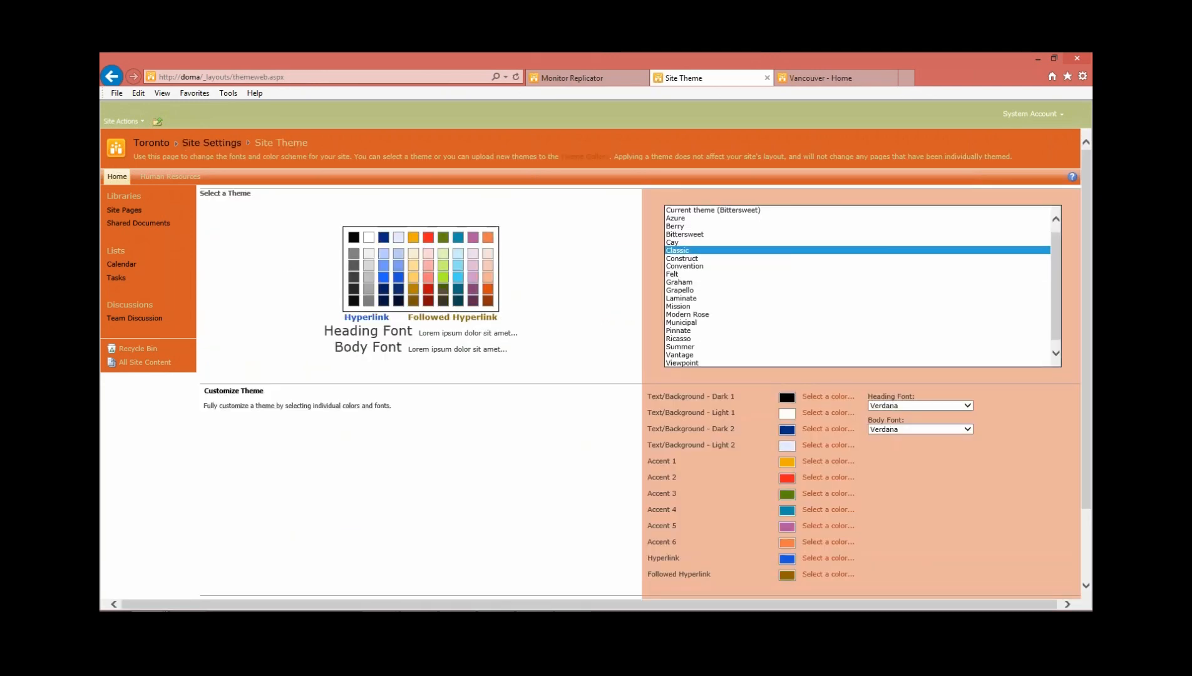
{"action": "scroll", "coordinate": [588, 364], "scroll_direction": "down", "scroll_amount": 3}
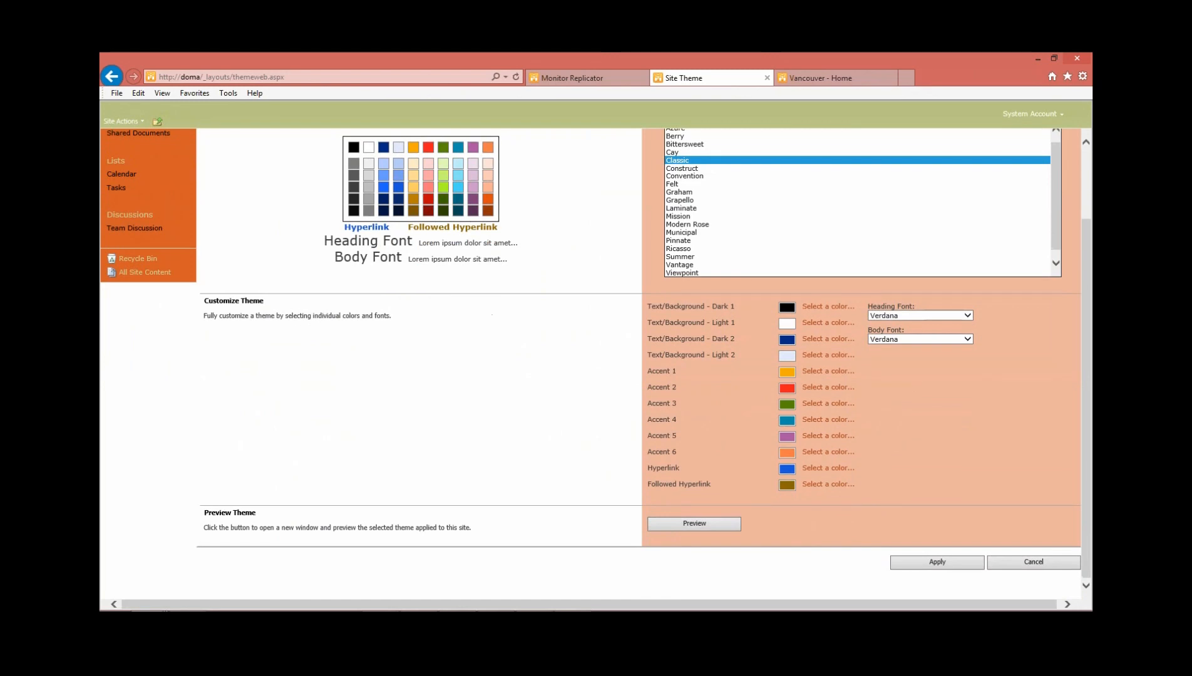
{"action": "left_click", "coordinate": [938, 561]}
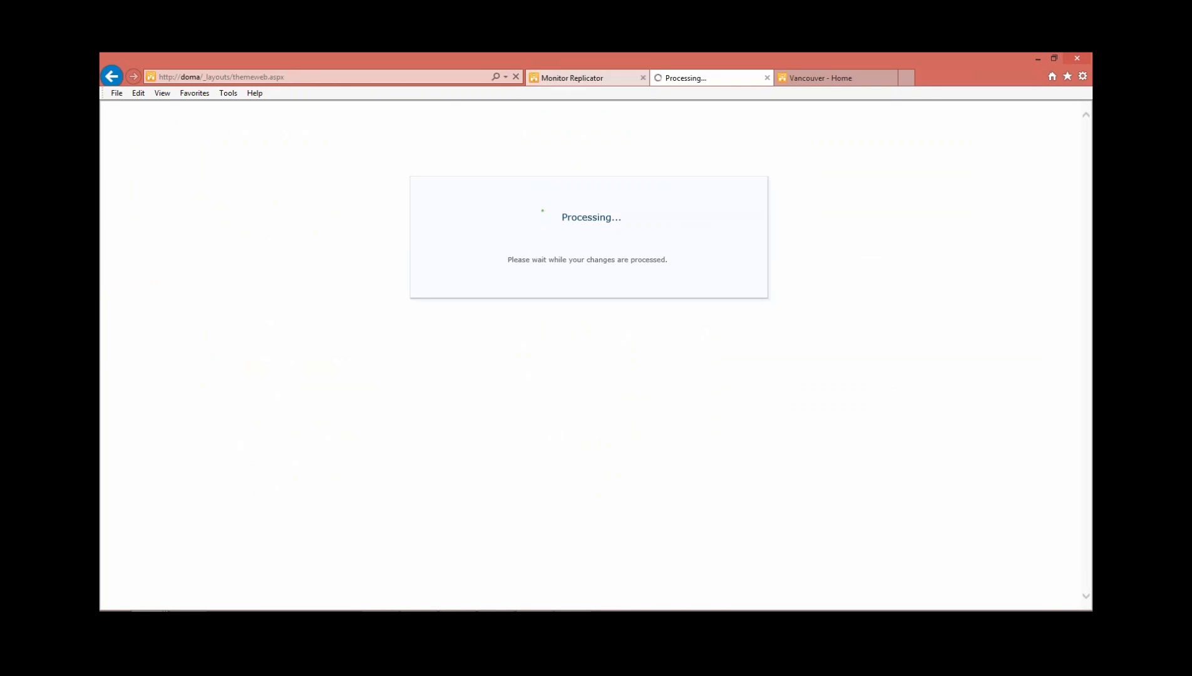
{"action": "left_click", "coordinate": [567, 77]}
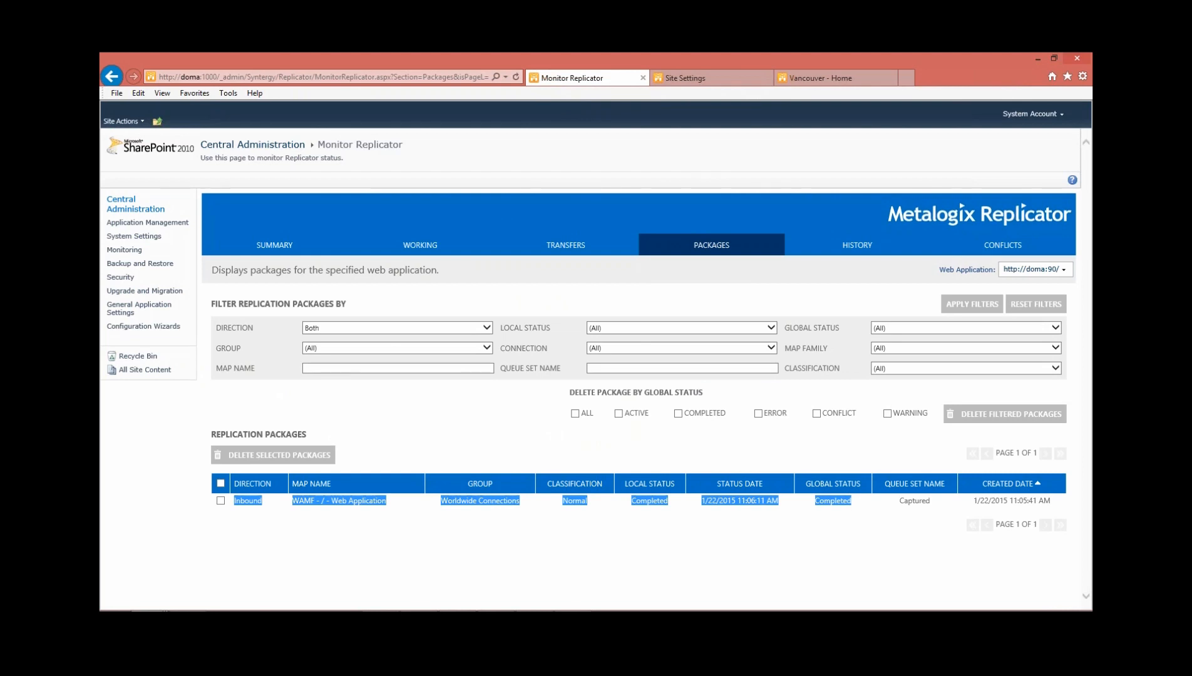
{"action": "left_click", "coordinate": [147, 222]}
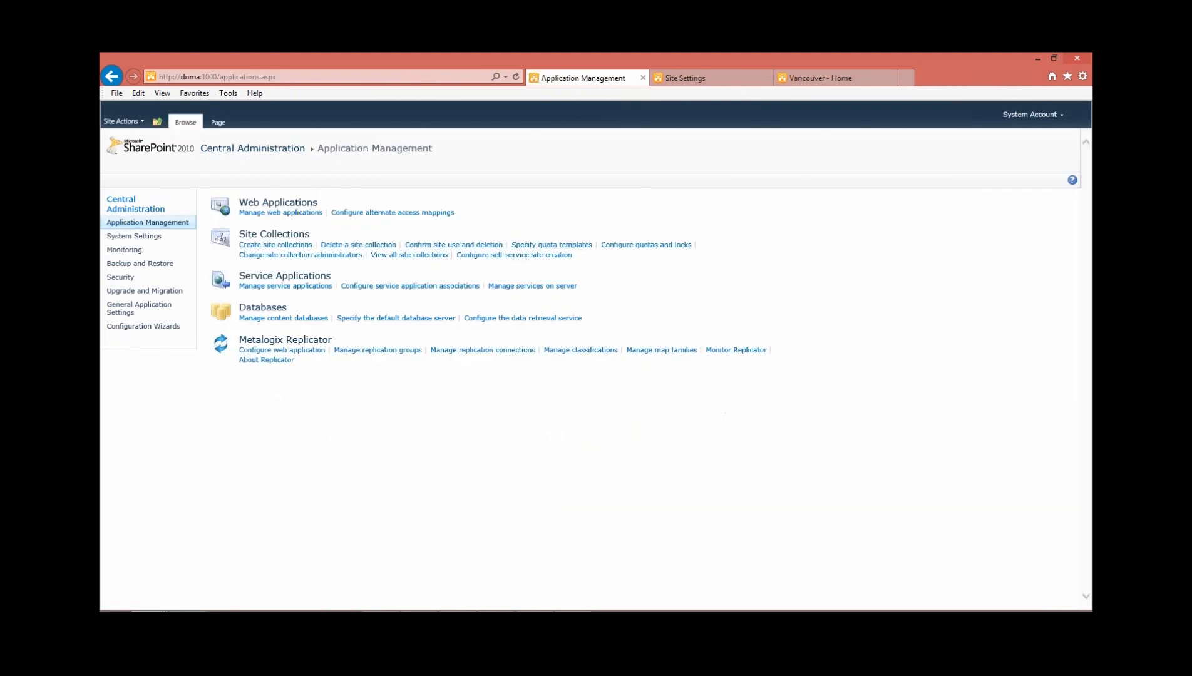
{"action": "left_click", "coordinate": [662, 350]}
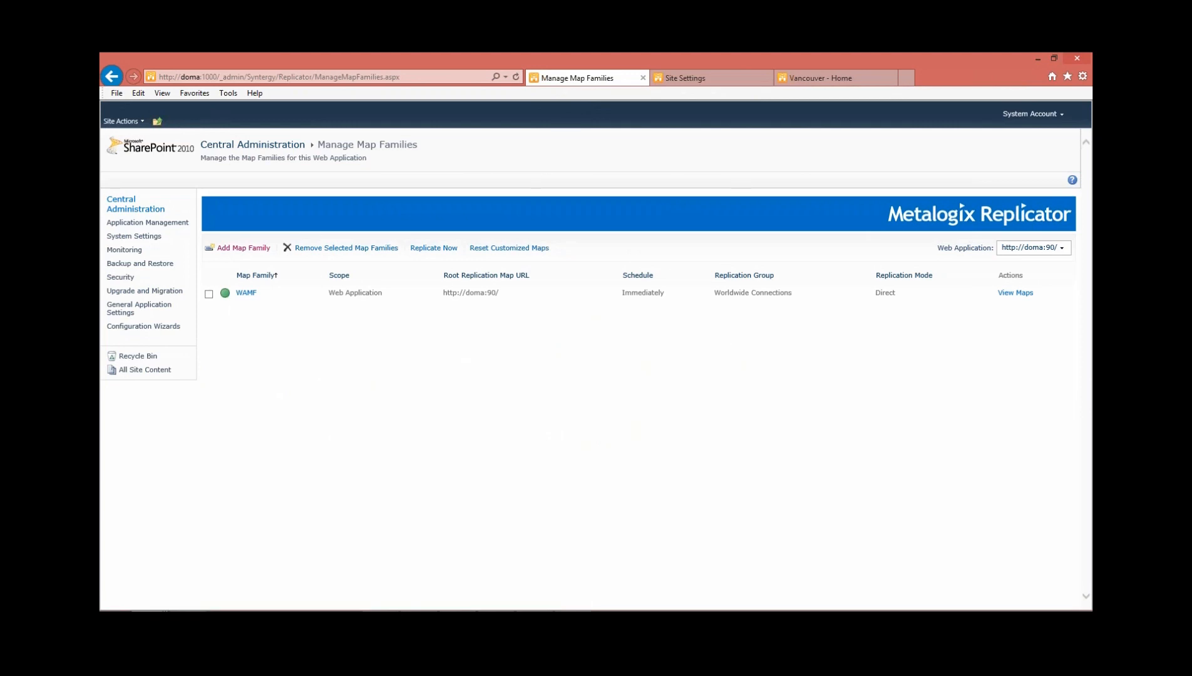
{"action": "left_click", "coordinate": [1014, 292]}
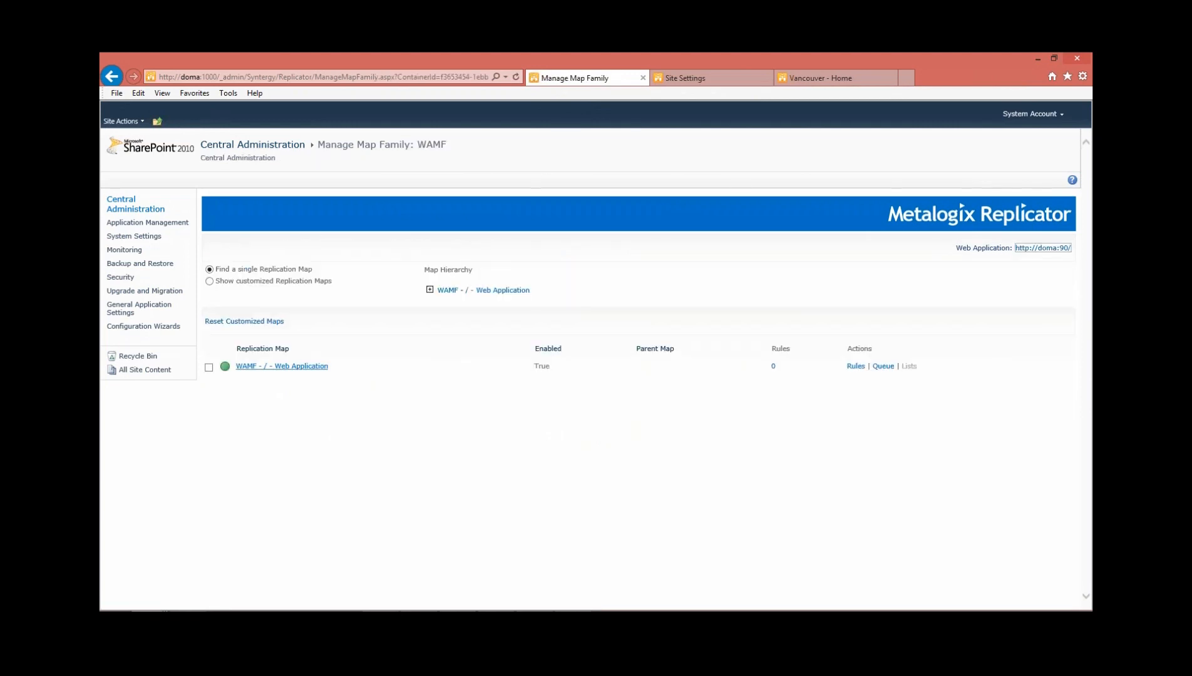
{"action": "left_click", "coordinate": [282, 367]}
Review the Look and Feel events of the replication map, including Site Theme Update, and close its settings without changes
{"action": "scroll", "coordinate": [490, 270], "scroll_direction": "down", "scroll_amount": 2}
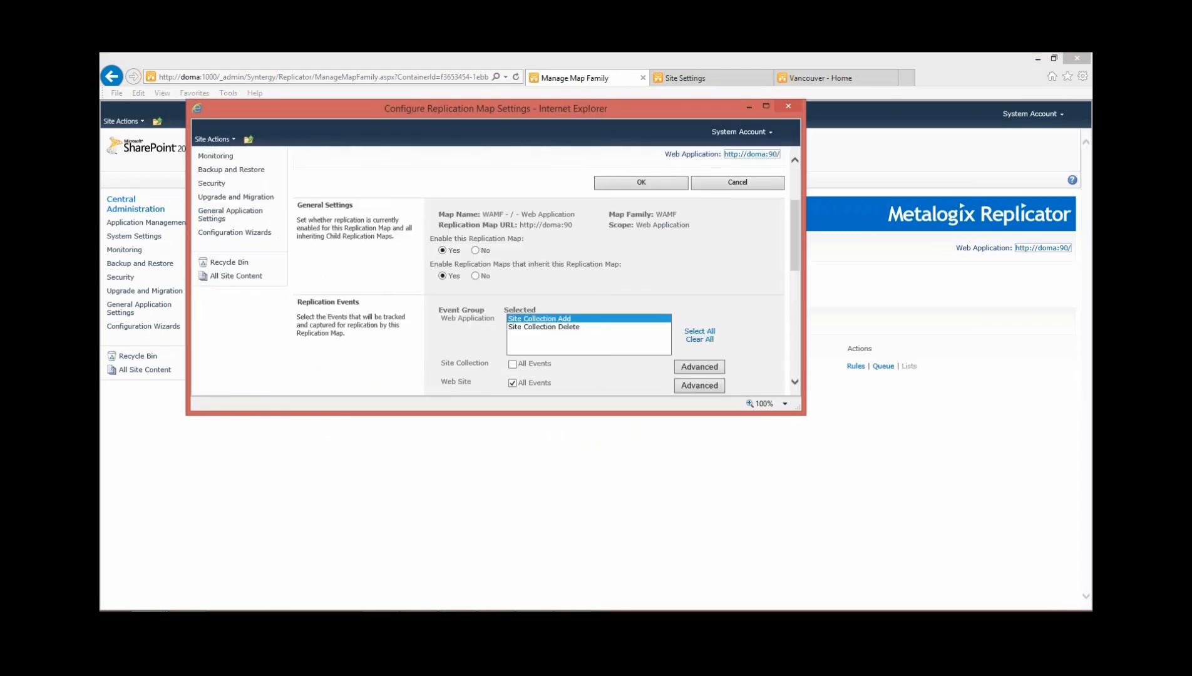
{"action": "scroll", "coordinate": [495, 270], "scroll_direction": "down", "scroll_amount": 4}
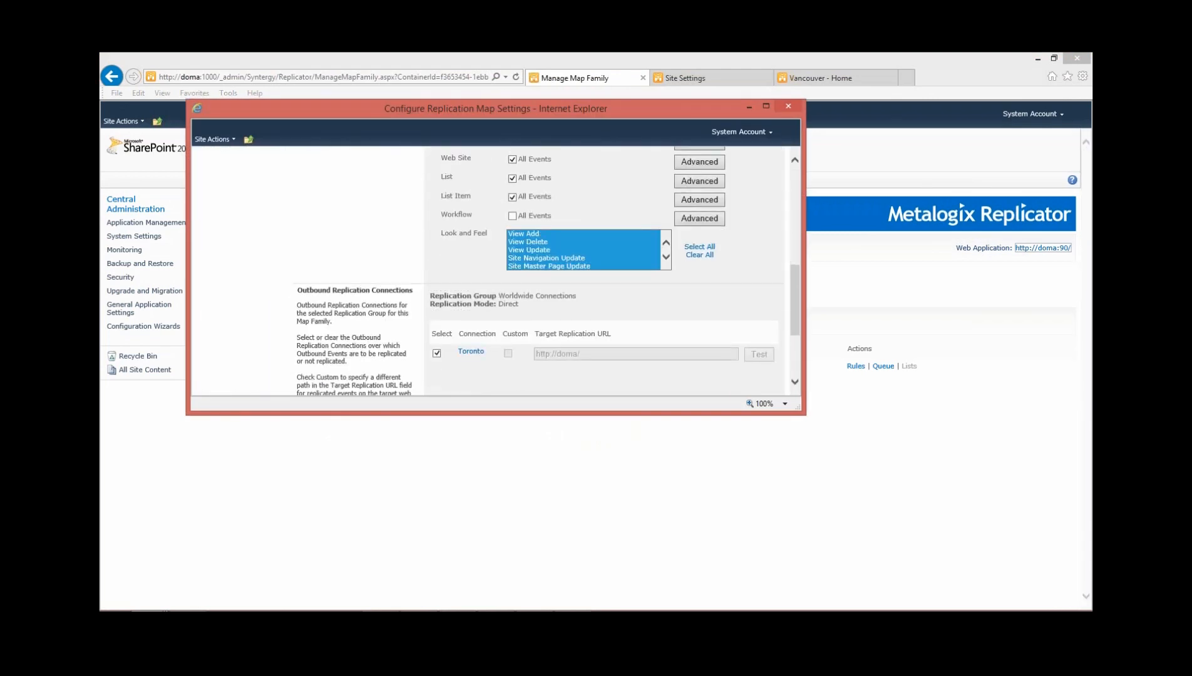
{"action": "scroll", "coordinate": [582, 249], "scroll_direction": "down", "scroll_amount": 2}
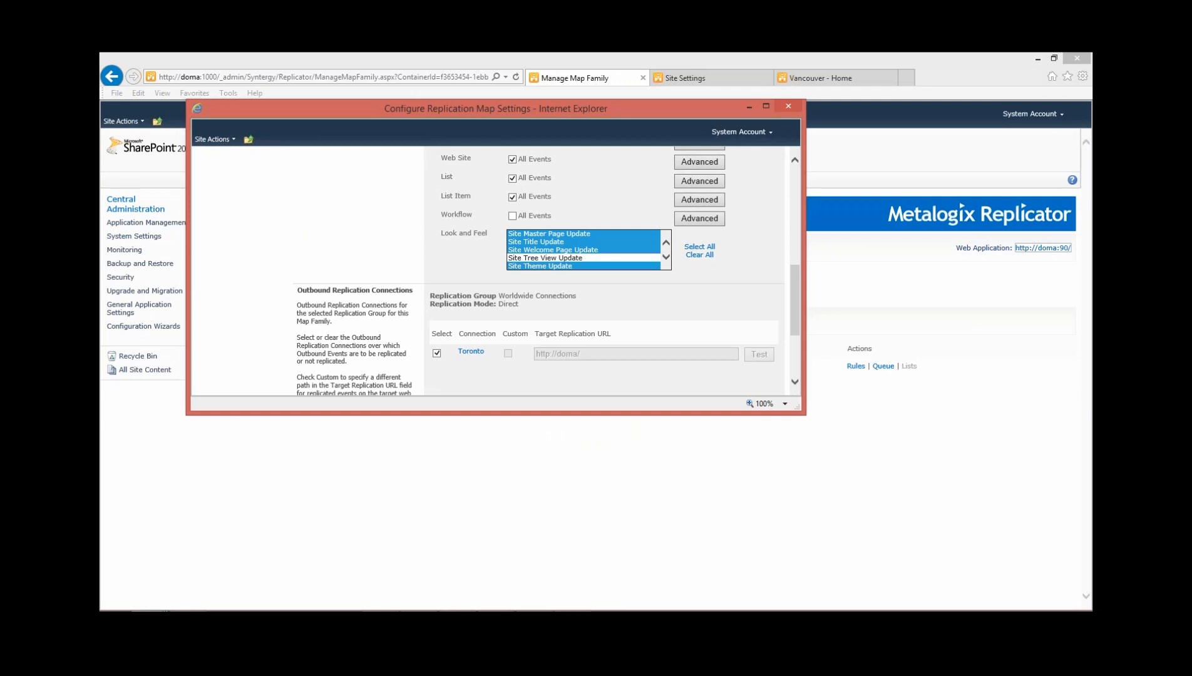
{"action": "scroll", "coordinate": [582, 249], "scroll_direction": "down", "scroll_amount": 1}
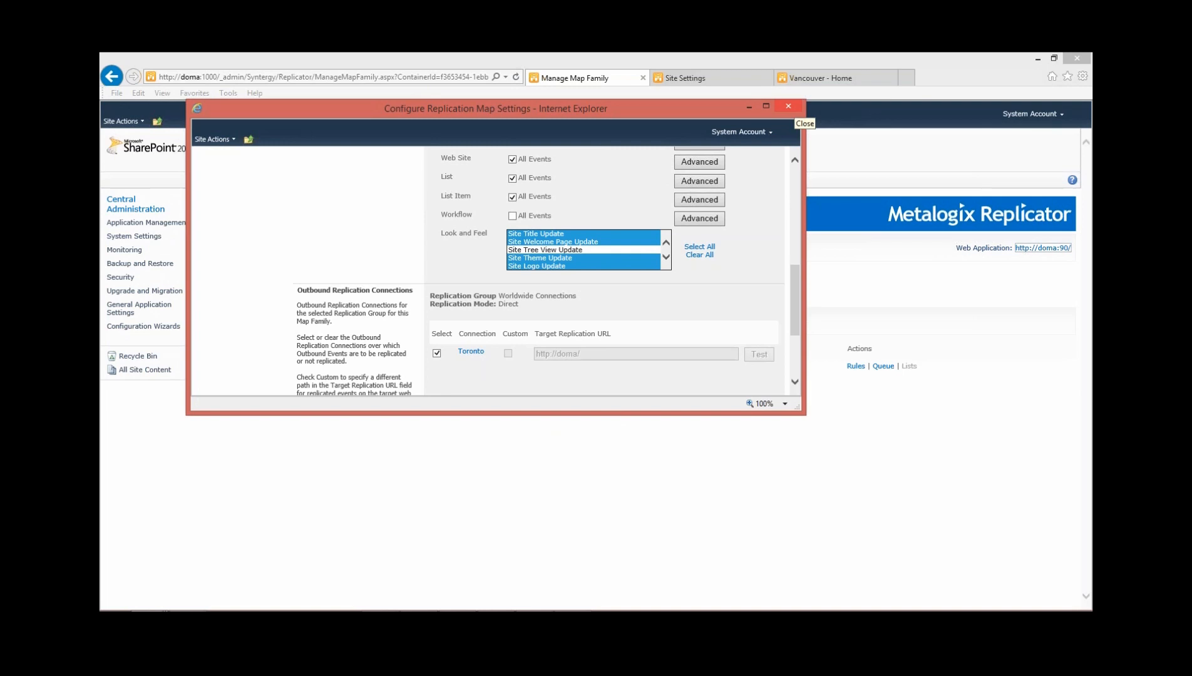
{"action": "left_click", "coordinate": [789, 106]}
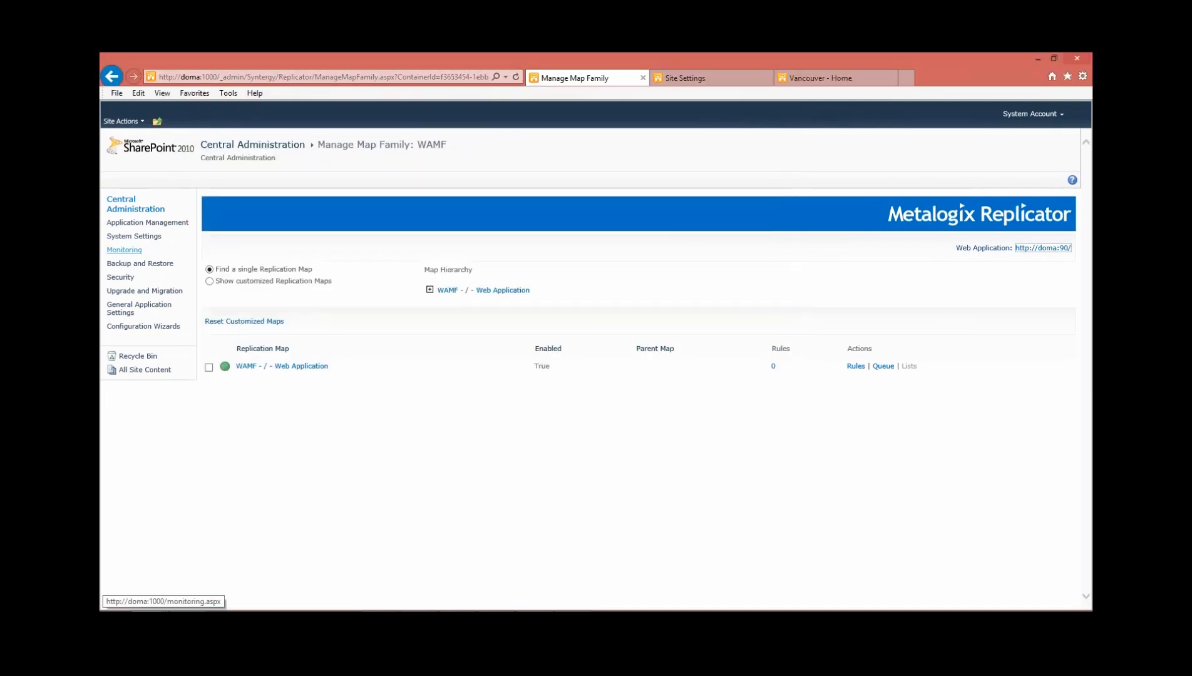
Open the replication packages view in Monitor Replicator and check the status of the WAMF - / - Web Site package
{"action": "left_click", "coordinate": [148, 222]}
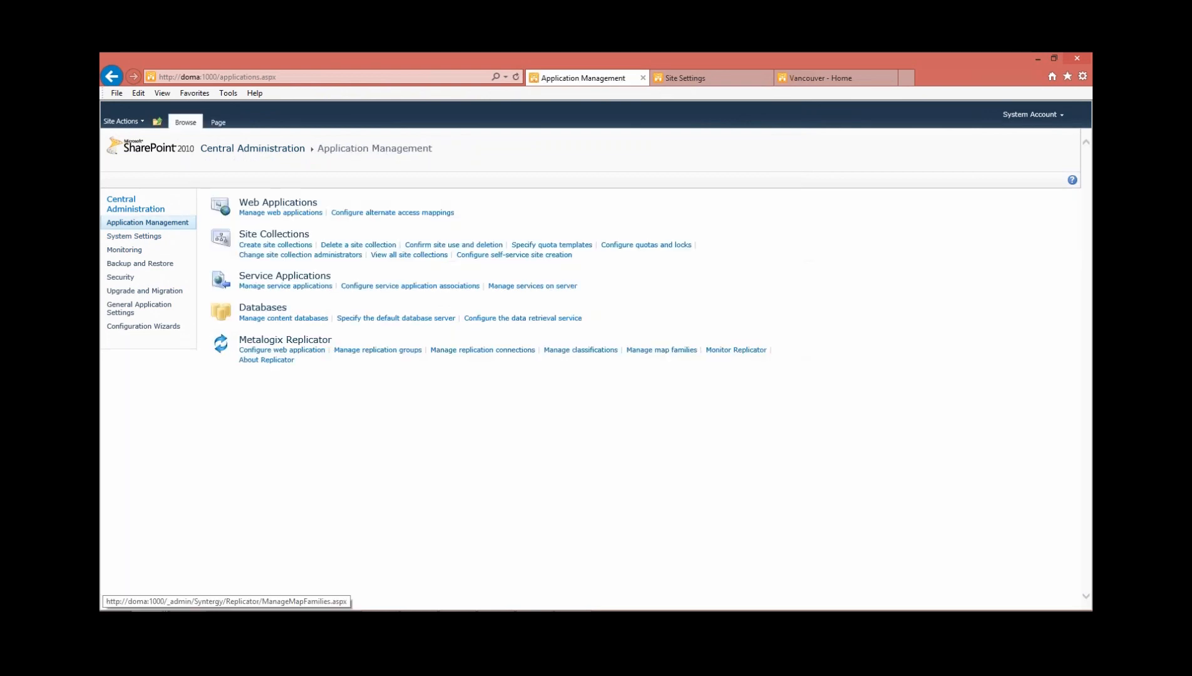
{"action": "left_click", "coordinate": [735, 350]}
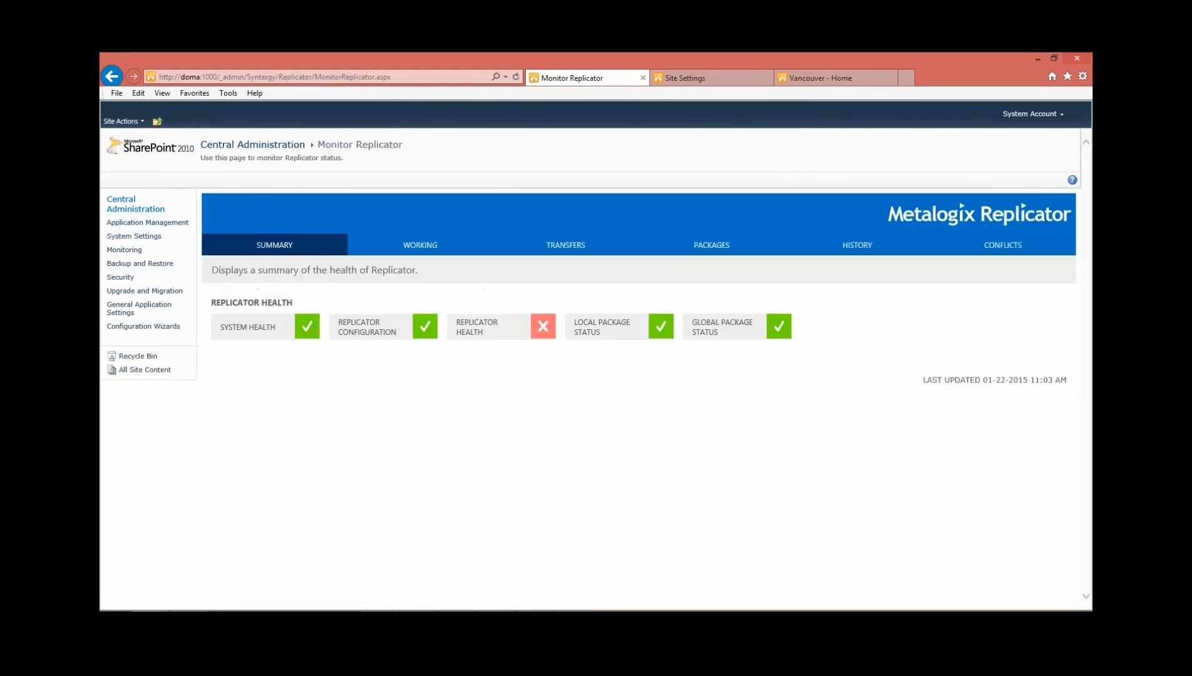
{"action": "left_click", "coordinate": [711, 244]}
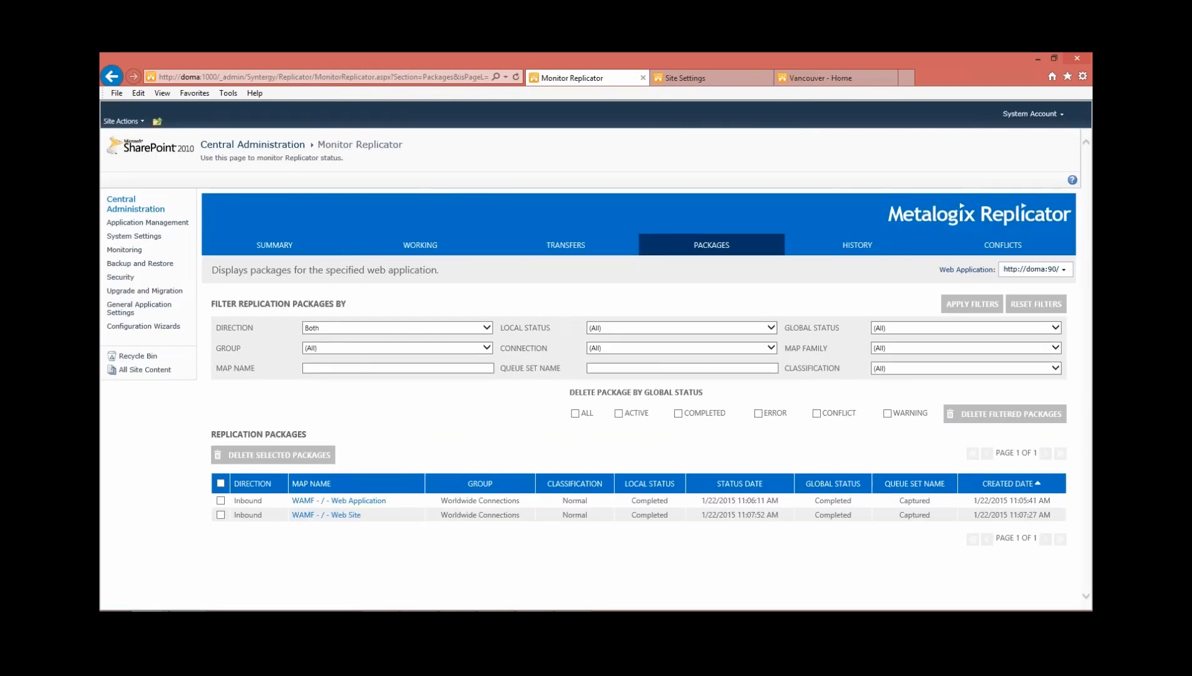
Compare the Toronto and Vancouver sites to check the theme replication, returning Central Administration to Application Management
{"action": "left_click", "coordinate": [707, 78]}
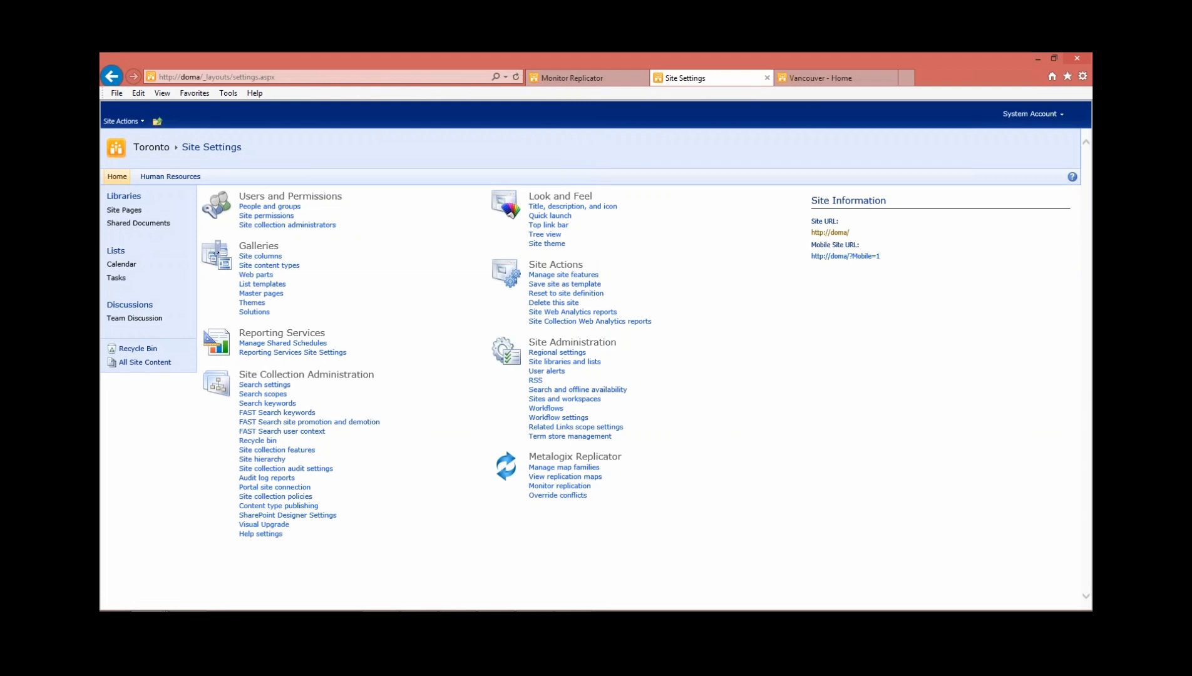
{"action": "left_click", "coordinate": [820, 78]}
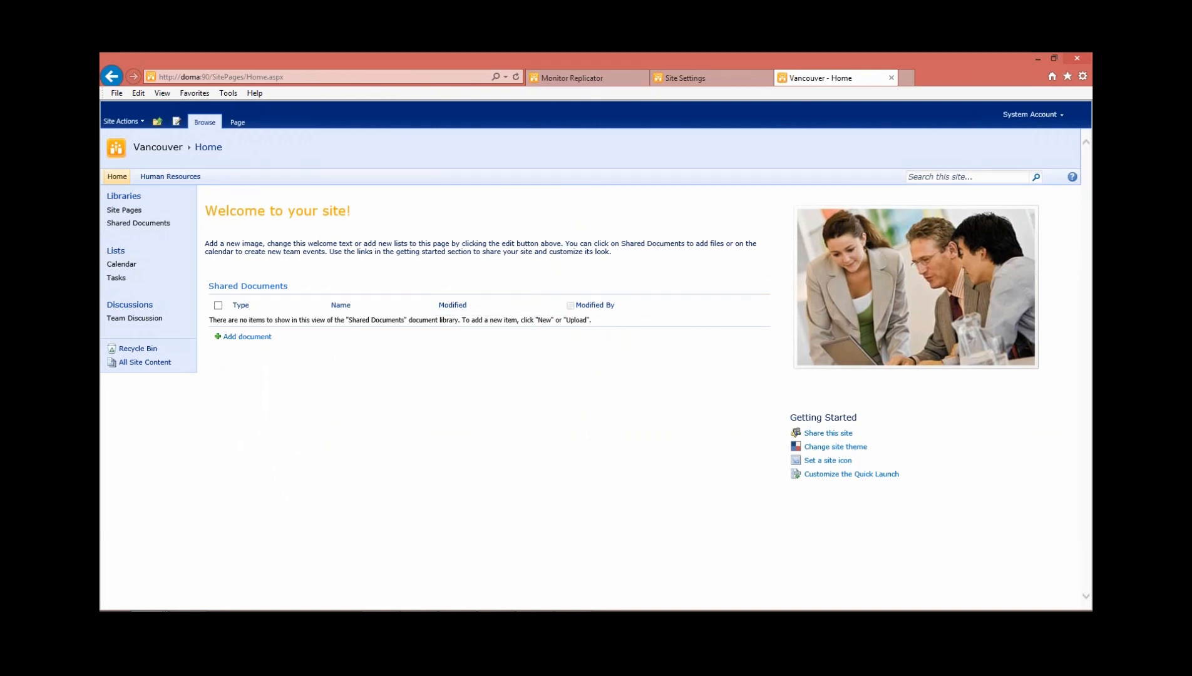
{"action": "left_click", "coordinate": [583, 77]}
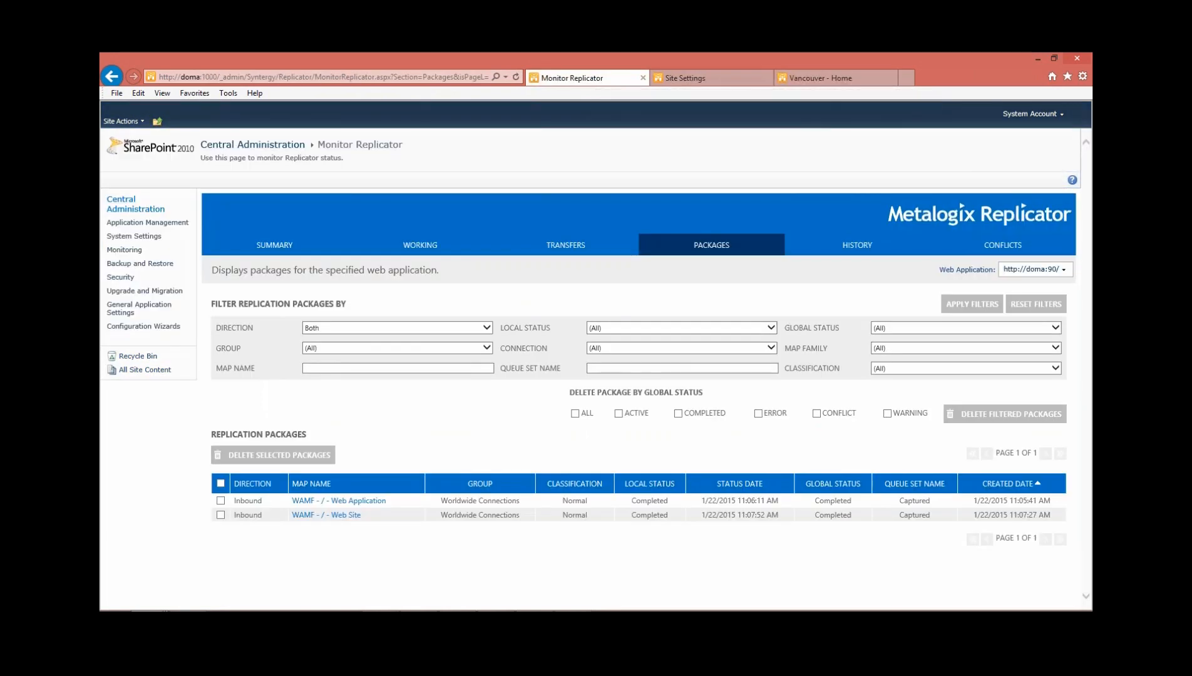
{"action": "left_click", "coordinate": [148, 223]}
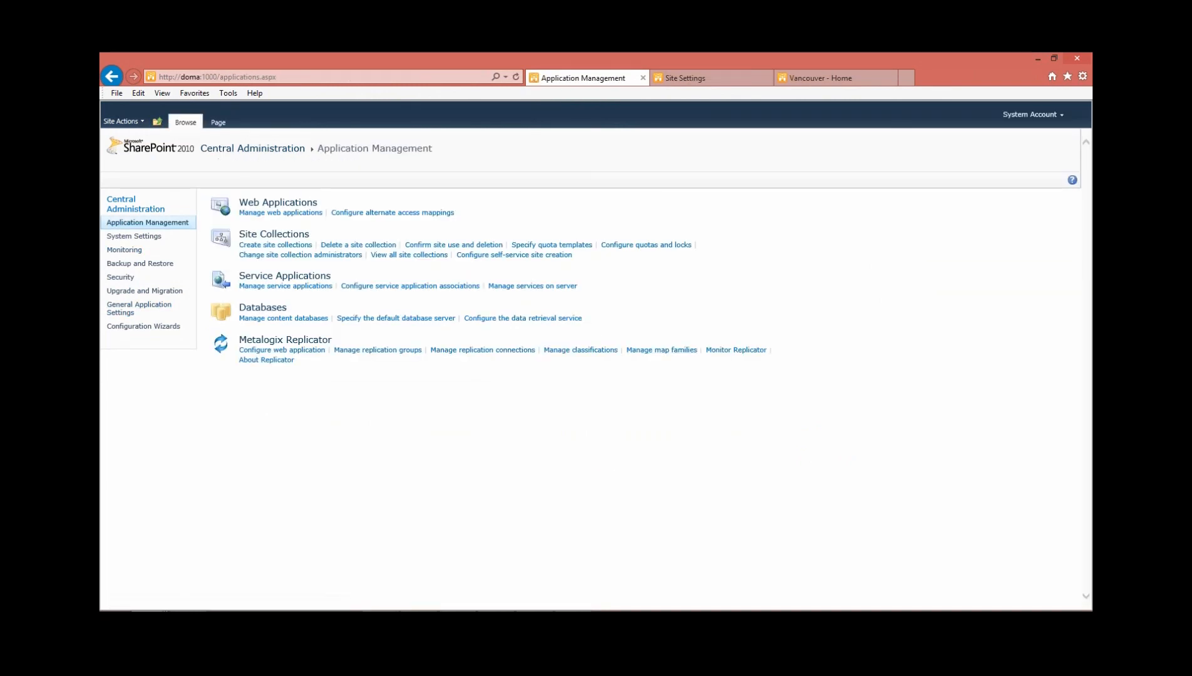
{"action": "left_click", "coordinate": [685, 78]}
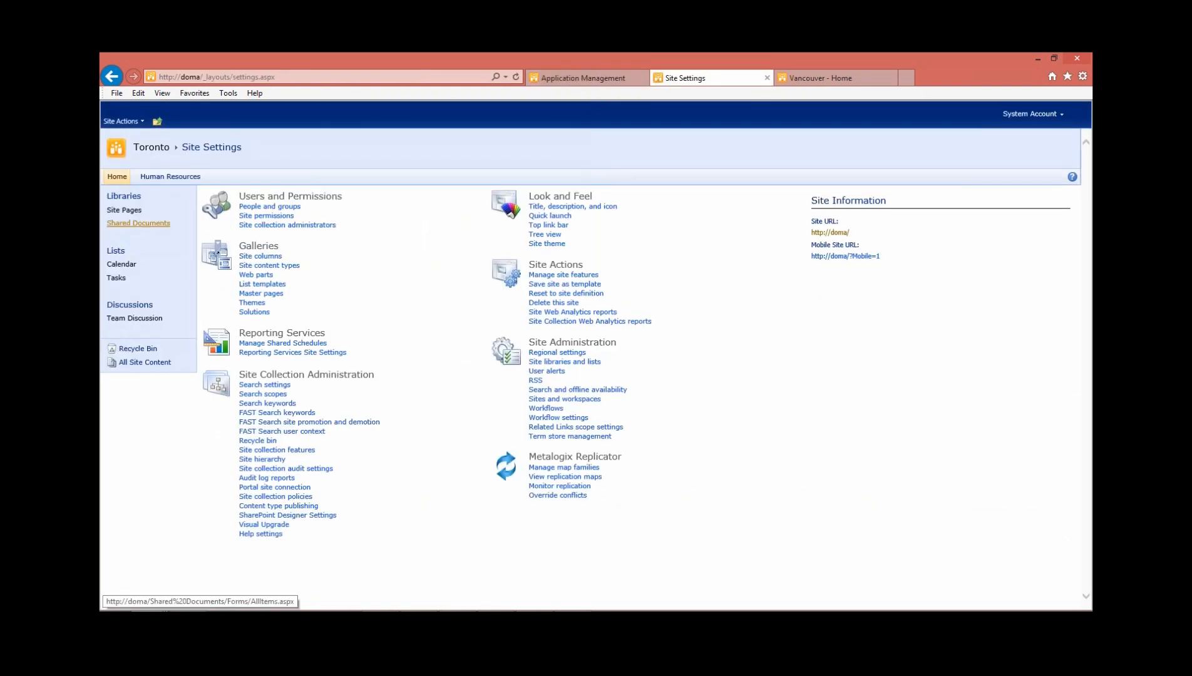
{"action": "left_click", "coordinate": [821, 78]}
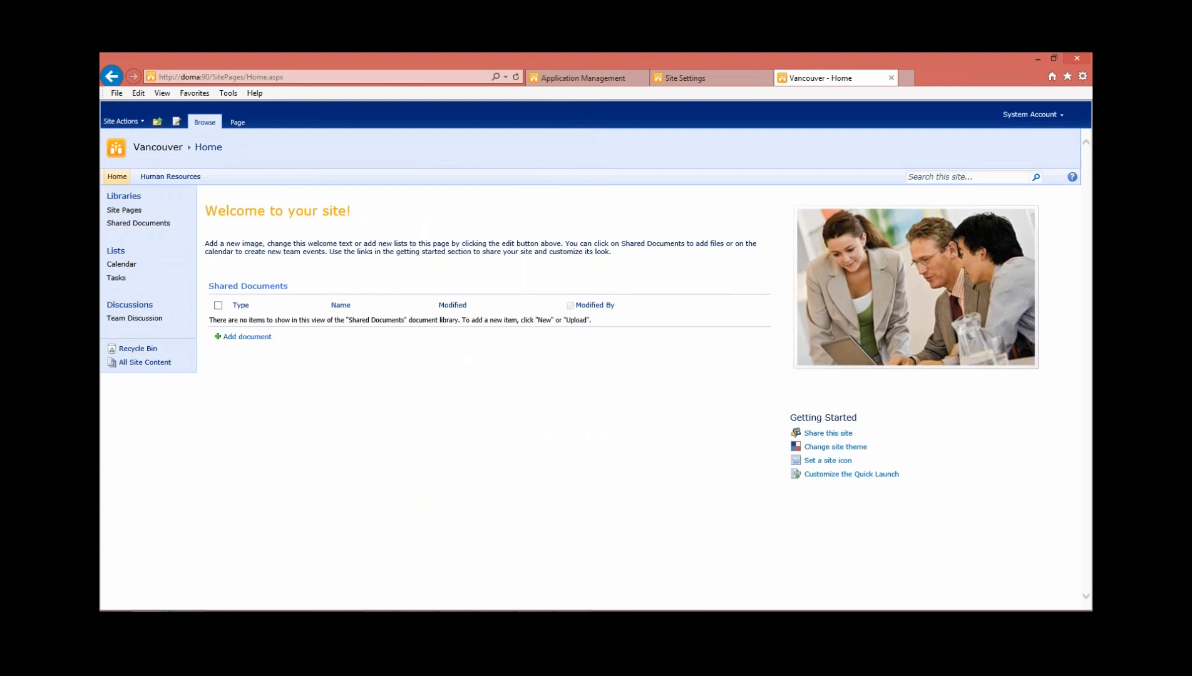
Open the maps of the WAMF map family and select the WAMF - / - Web Site replication map in the hierarchy
{"action": "left_click", "coordinate": [582, 77]}
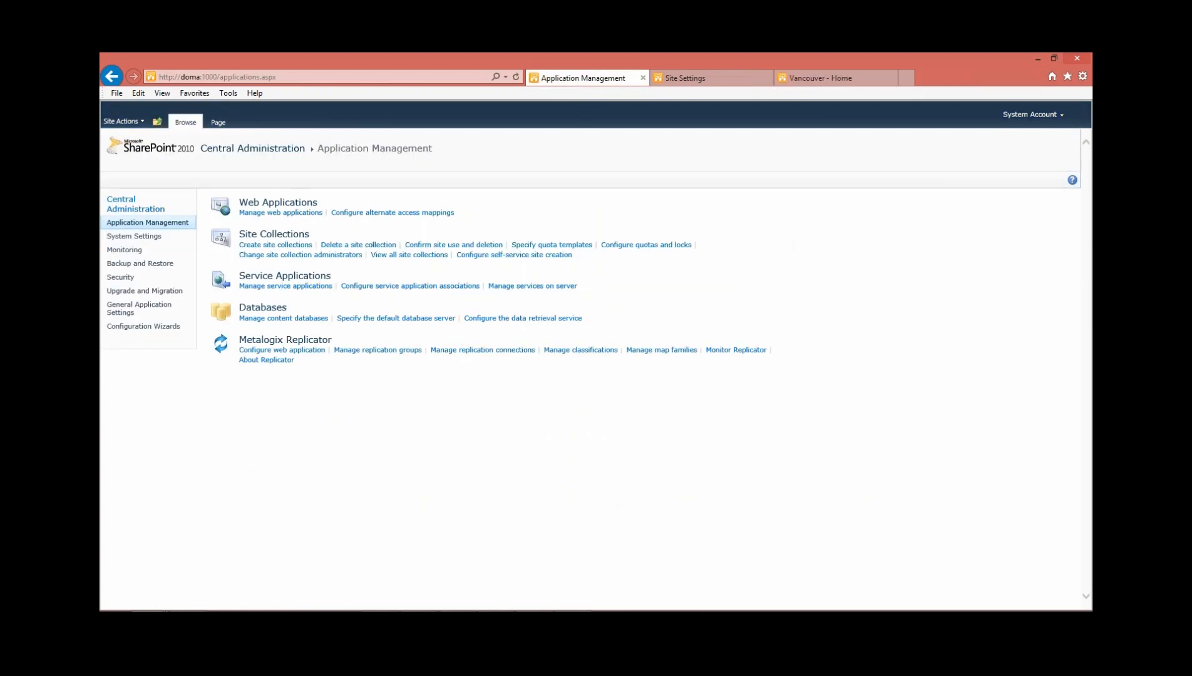
{"action": "left_click", "coordinate": [662, 350]}
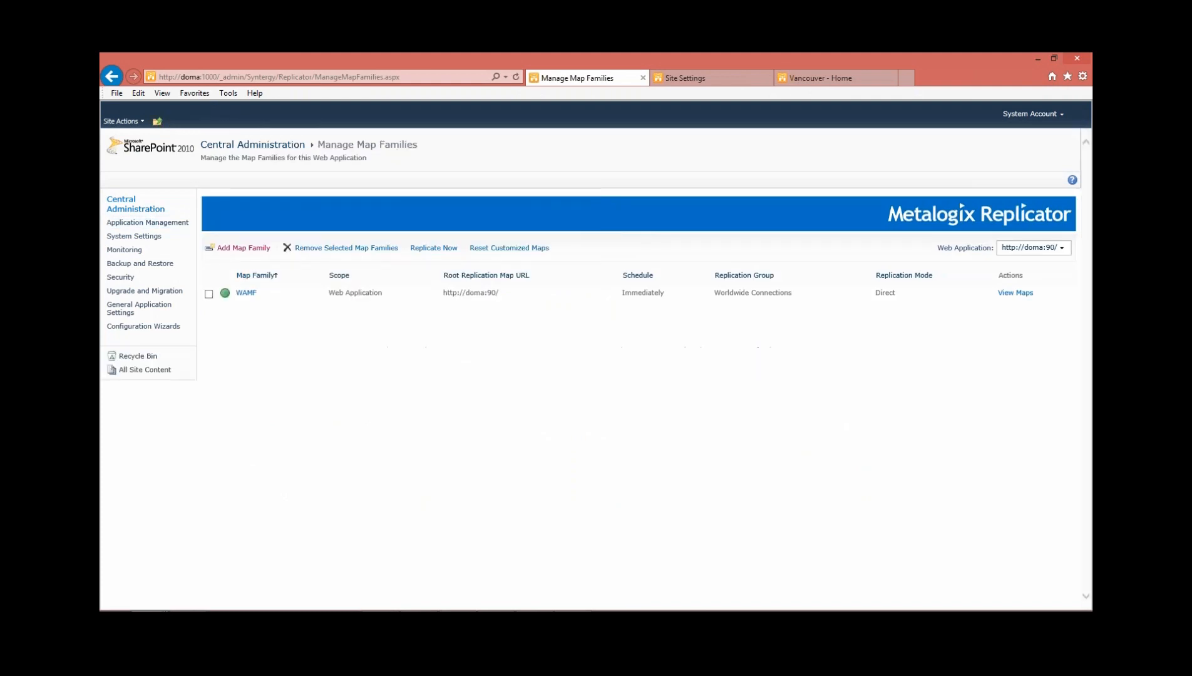
{"action": "left_click", "coordinate": [1016, 293]}
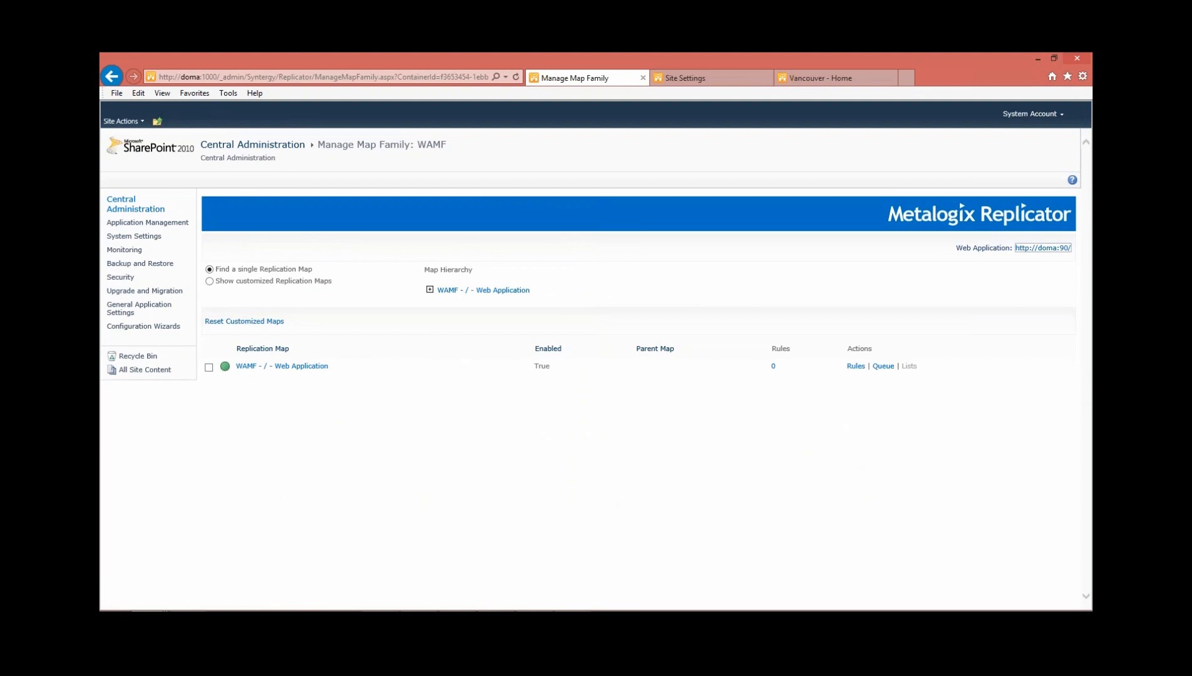
{"action": "left_click", "coordinate": [430, 290]}
{"action": "left_click", "coordinate": [442, 301]}
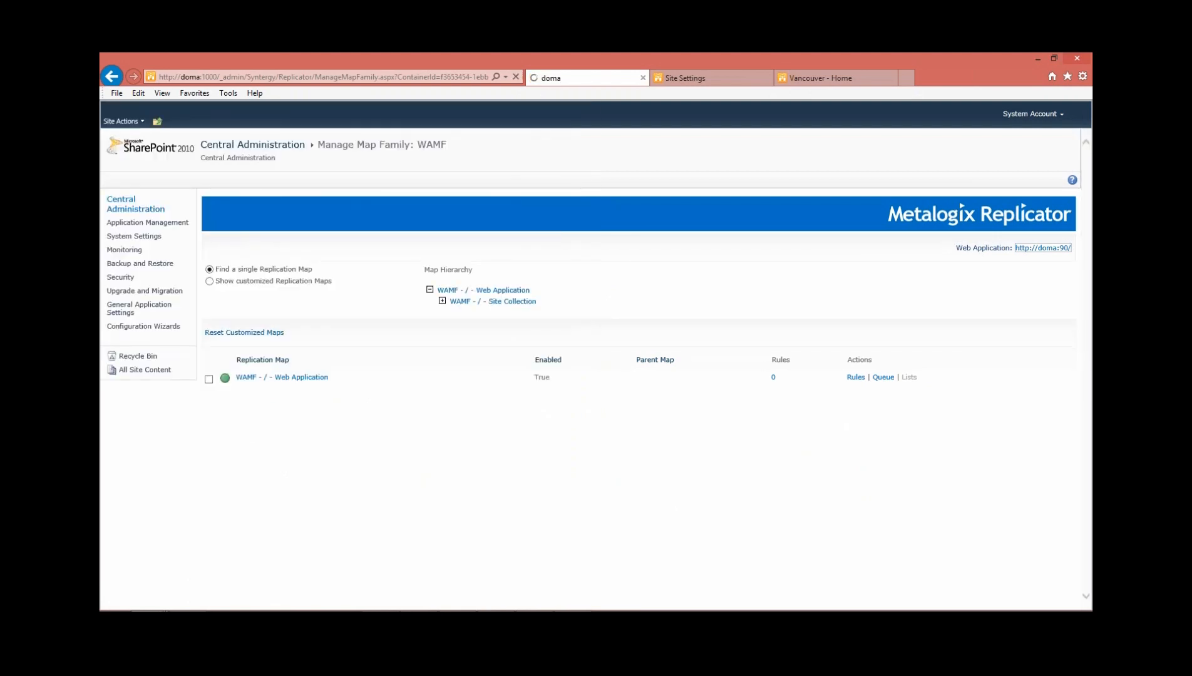
{"action": "left_click", "coordinate": [496, 313]}
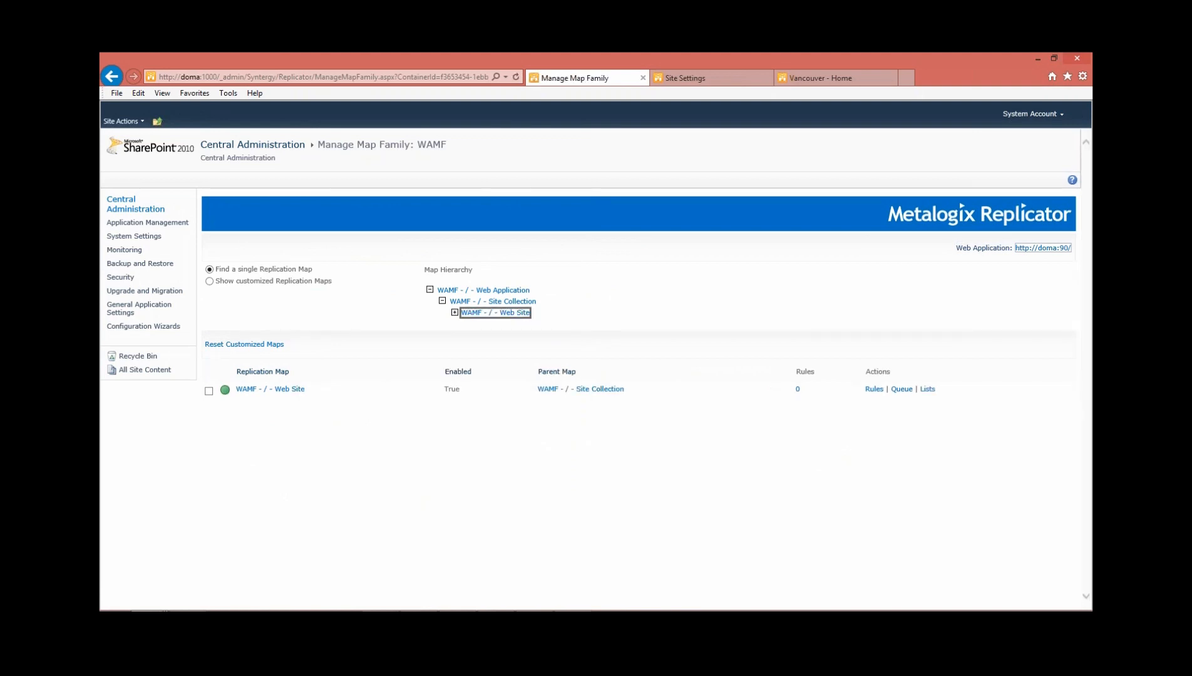
Turn off Replicate All Lists for the WAMF - / - Web Site map, exclude Shared Documents from replication, and save the list selection
{"action": "left_click", "coordinate": [928, 388]}
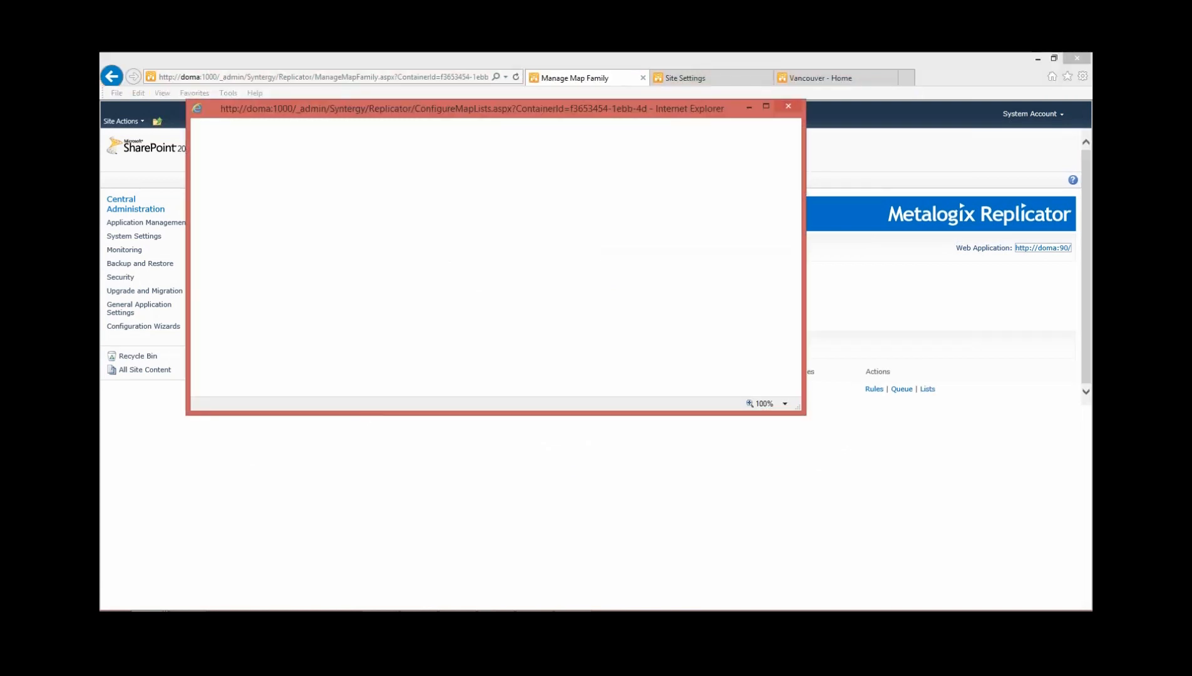
{"action": "scroll", "coordinate": [492, 269], "scroll_direction": "down", "scroll_amount": 3}
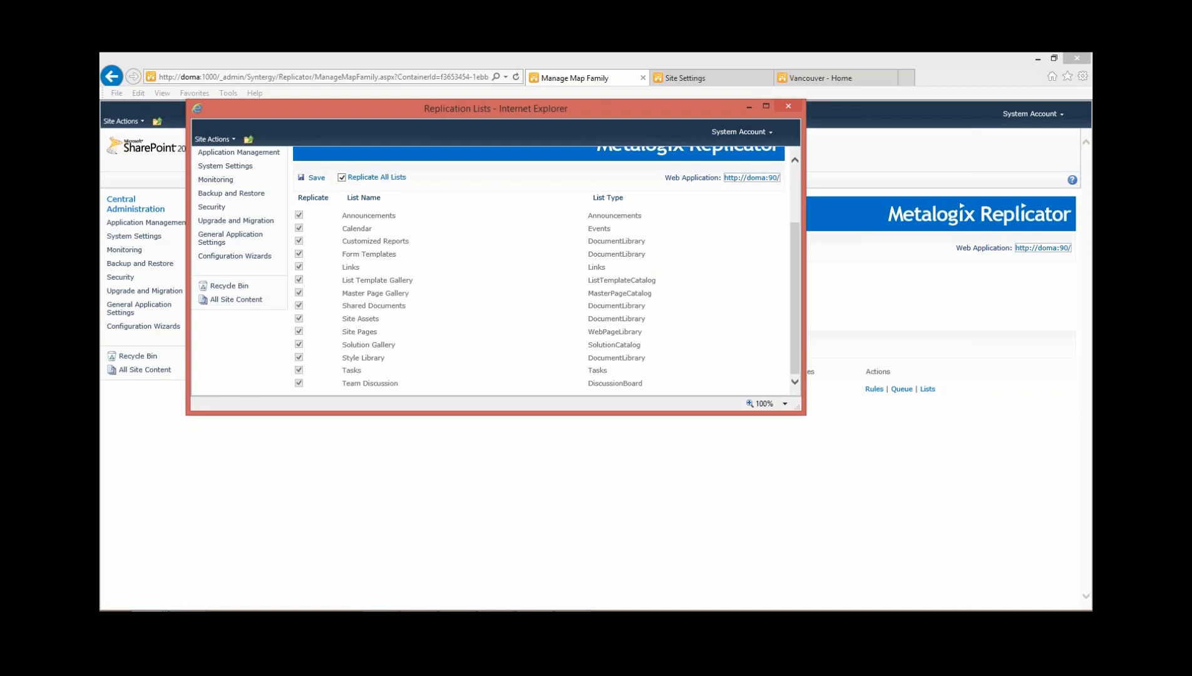
{"action": "left_click", "coordinate": [341, 178]}
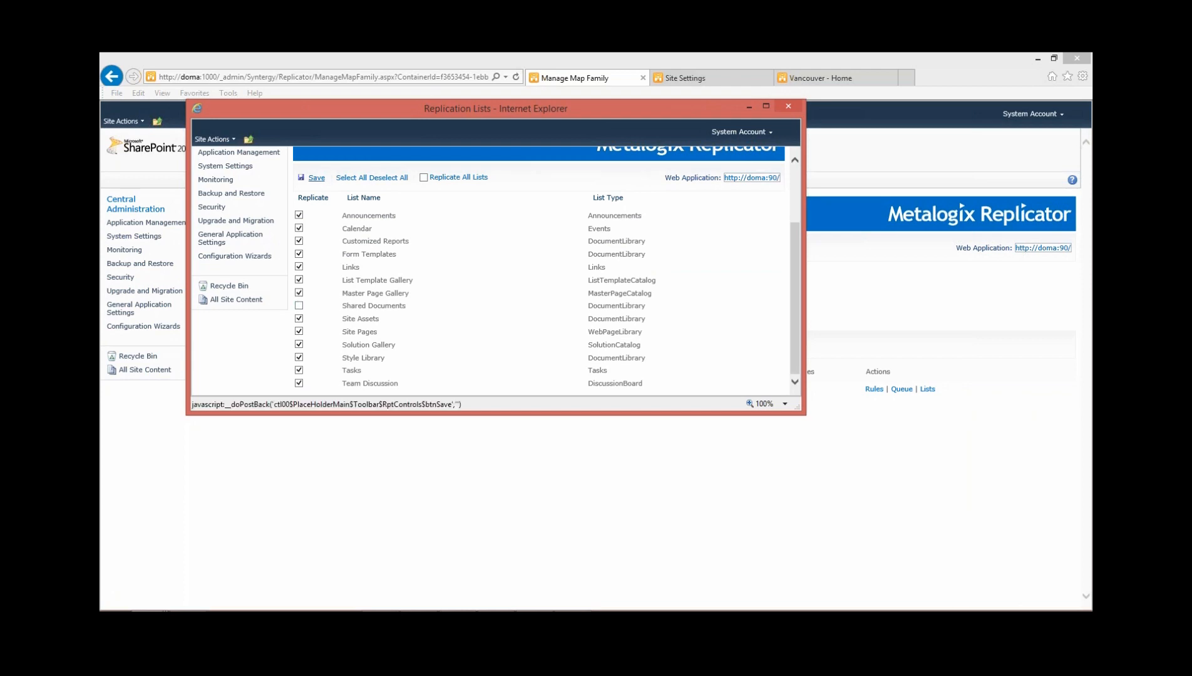
{"action": "left_click", "coordinate": [316, 178]}
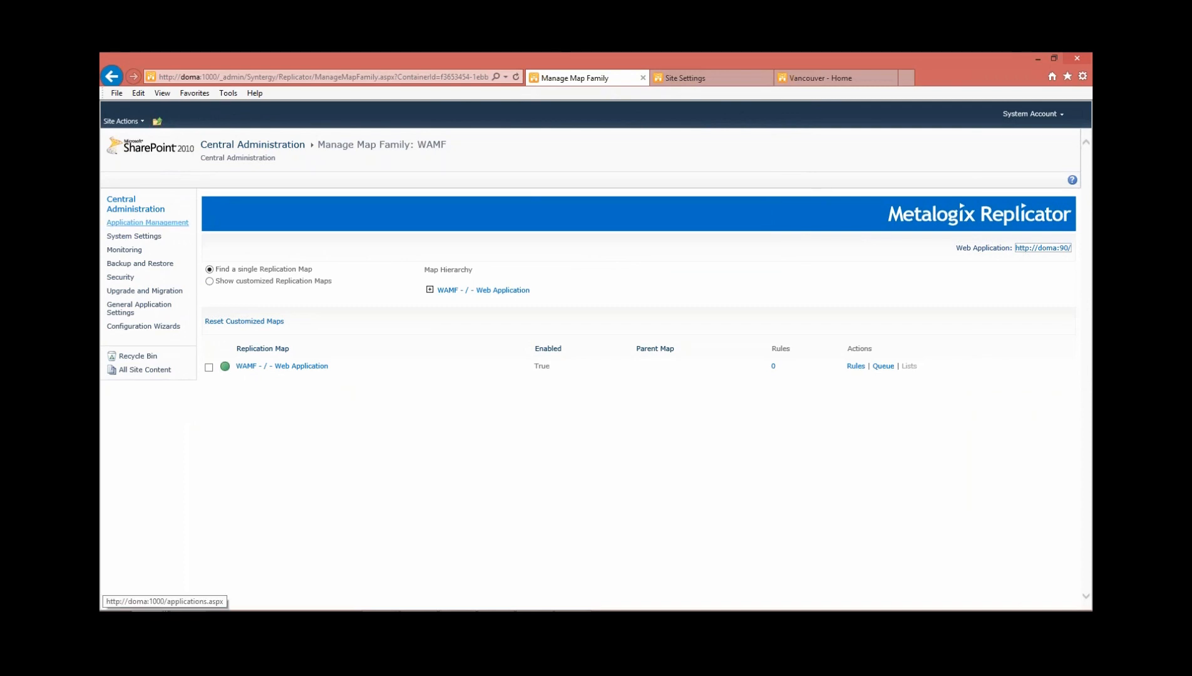
Open the replication packages view in Monitor Replicator and check the outbound WAMF - / - Web Site packages
{"action": "left_click", "coordinate": [147, 222]}
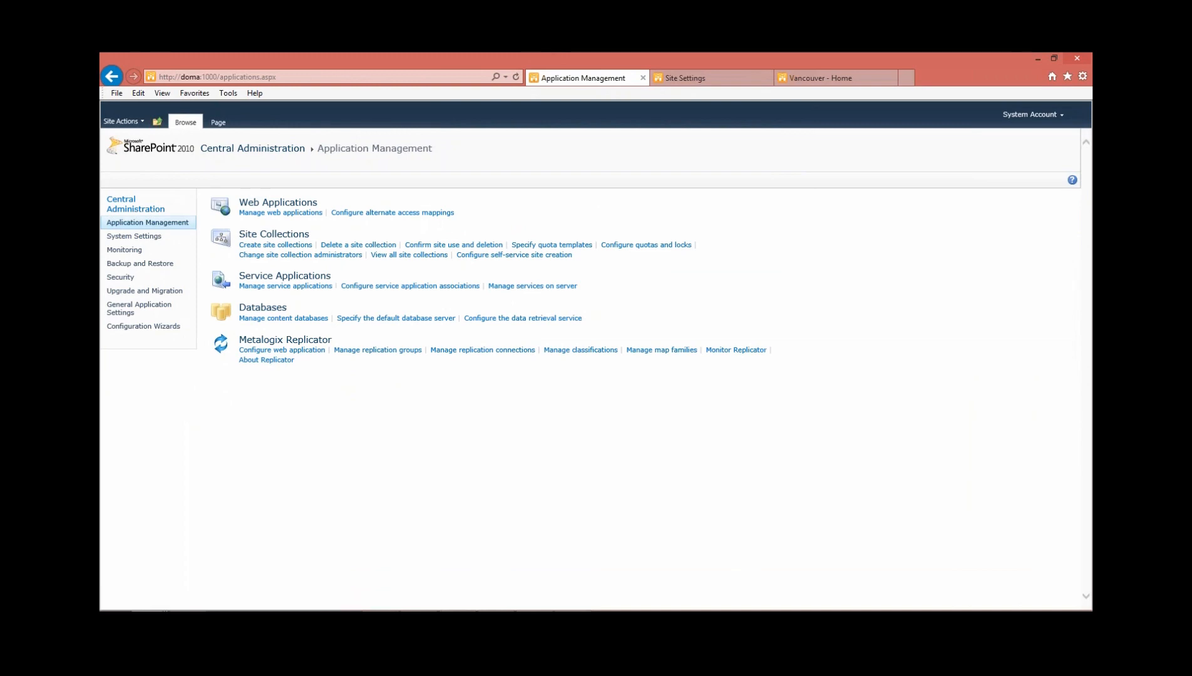
{"action": "left_click", "coordinate": [736, 349]}
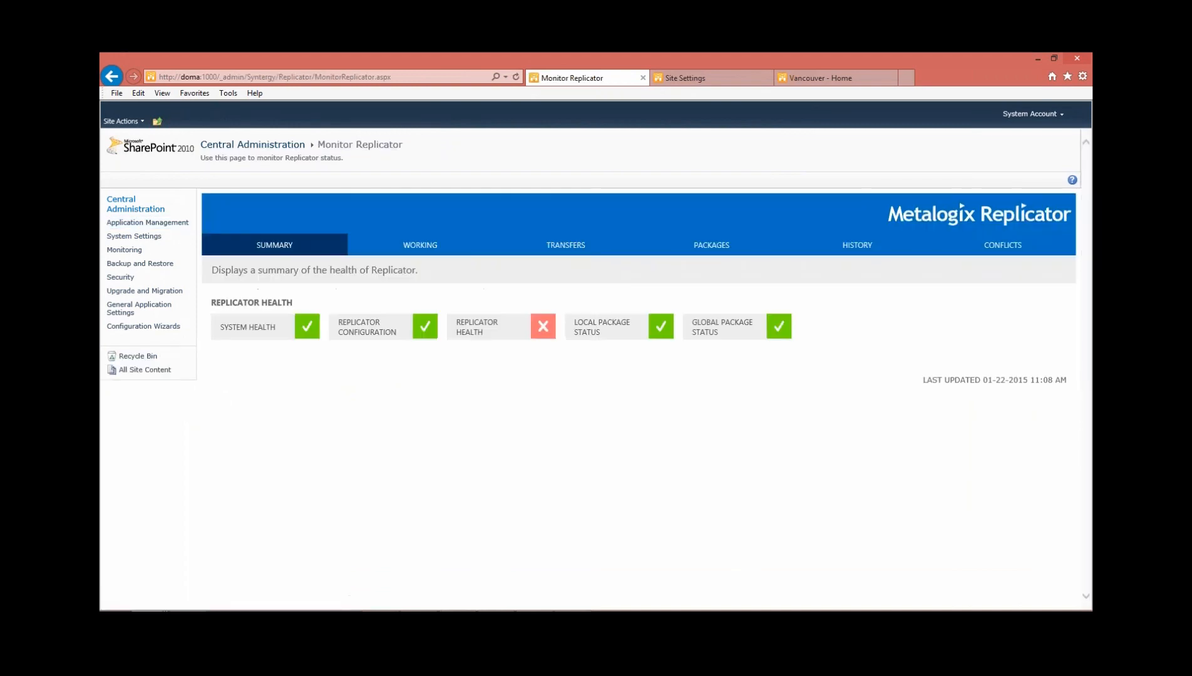
{"action": "left_click", "coordinate": [711, 245]}
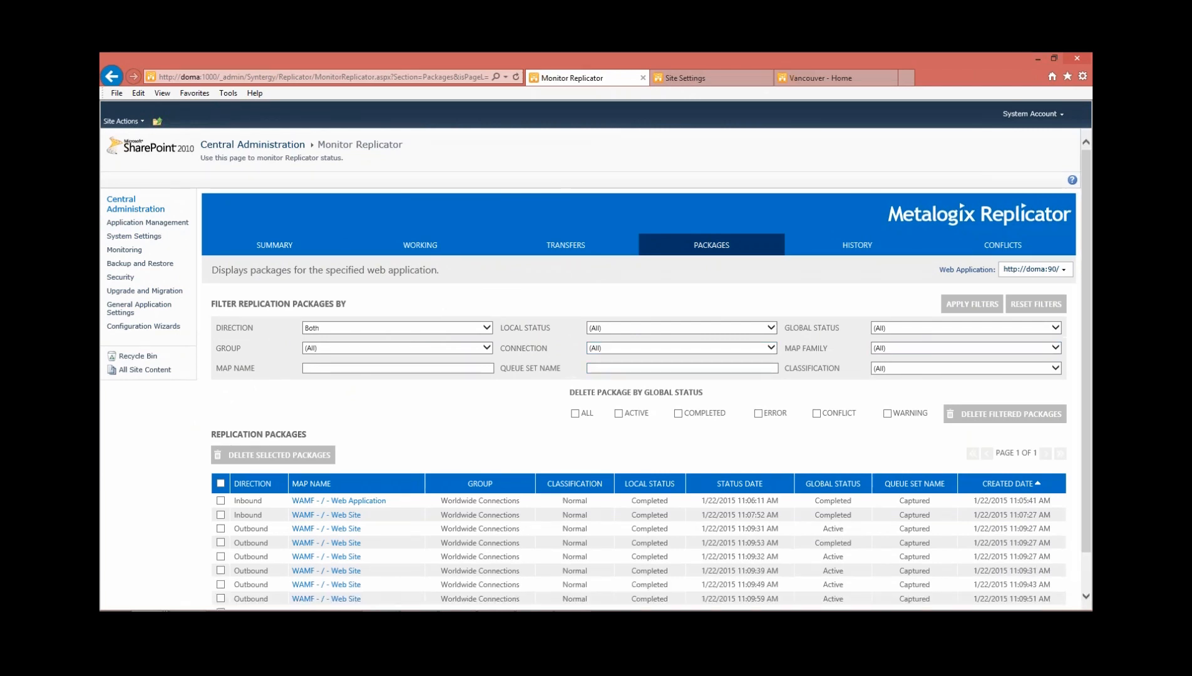
{"action": "scroll", "coordinate": [908, 376], "scroll_direction": "down", "scroll_amount": 1}
Review the replication lists of the Toronto site's WAMF - / - Web Site map and close them without changes
{"action": "key", "text": "ctrl+Tab"}
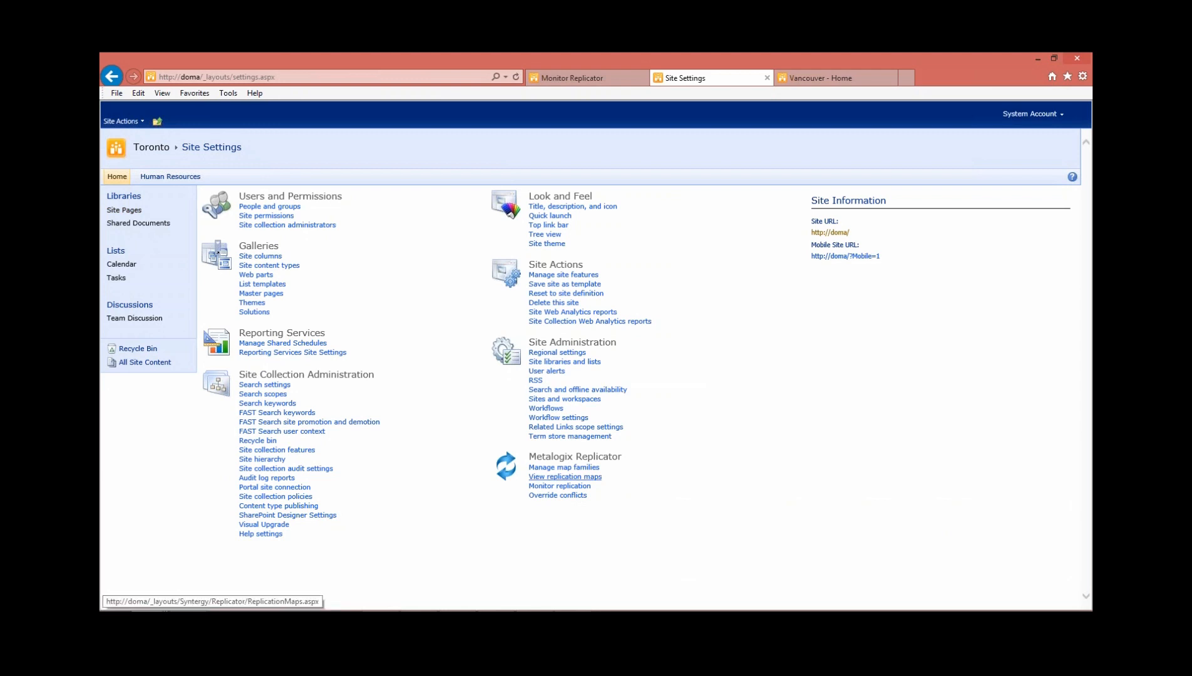
{"action": "left_click", "coordinate": [565, 476]}
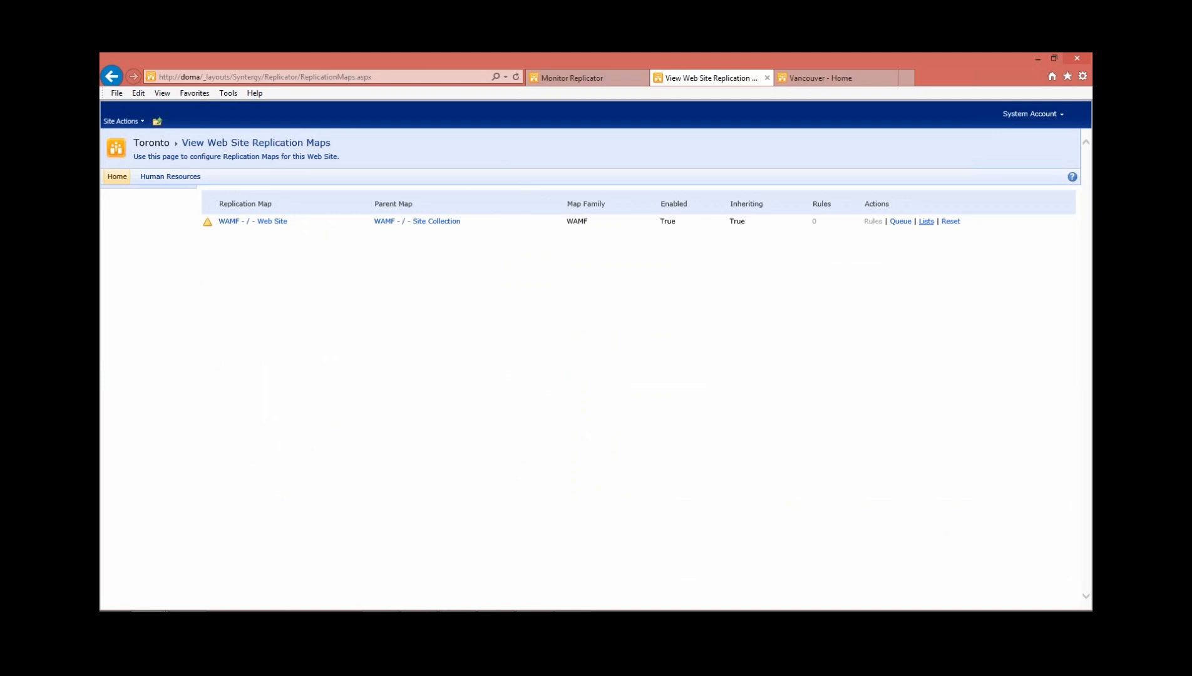
{"action": "left_click", "coordinate": [926, 221]}
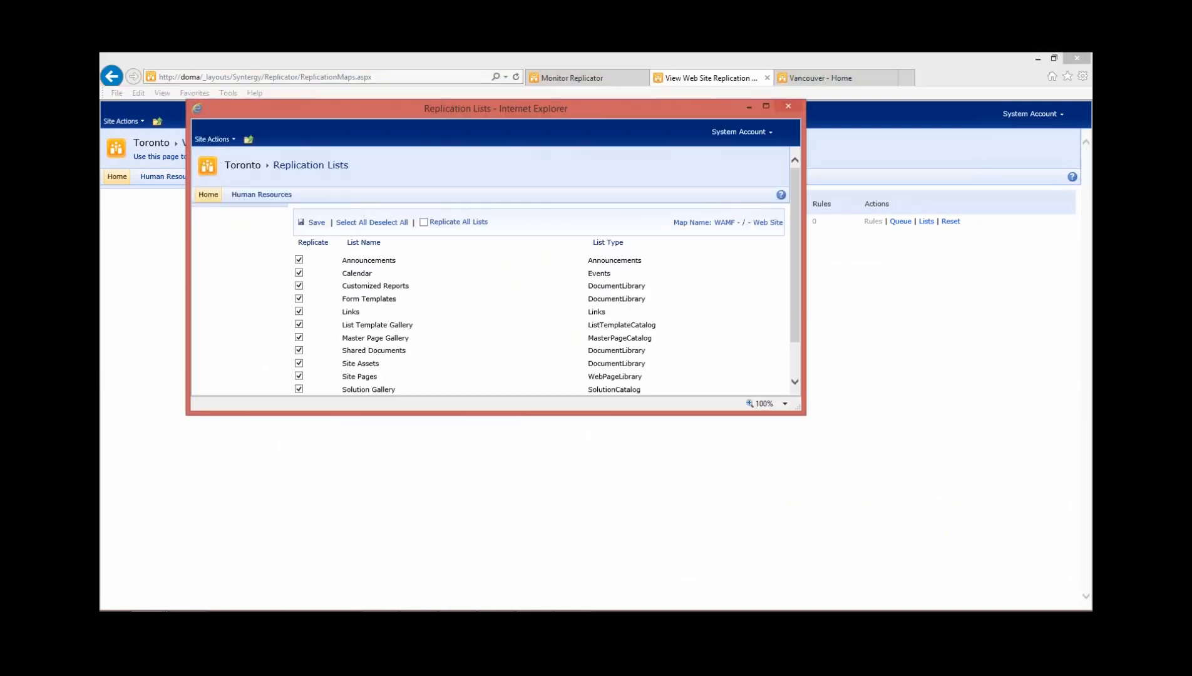
{"action": "scroll", "coordinate": [496, 271], "scroll_direction": "down", "scroll_amount": 1}
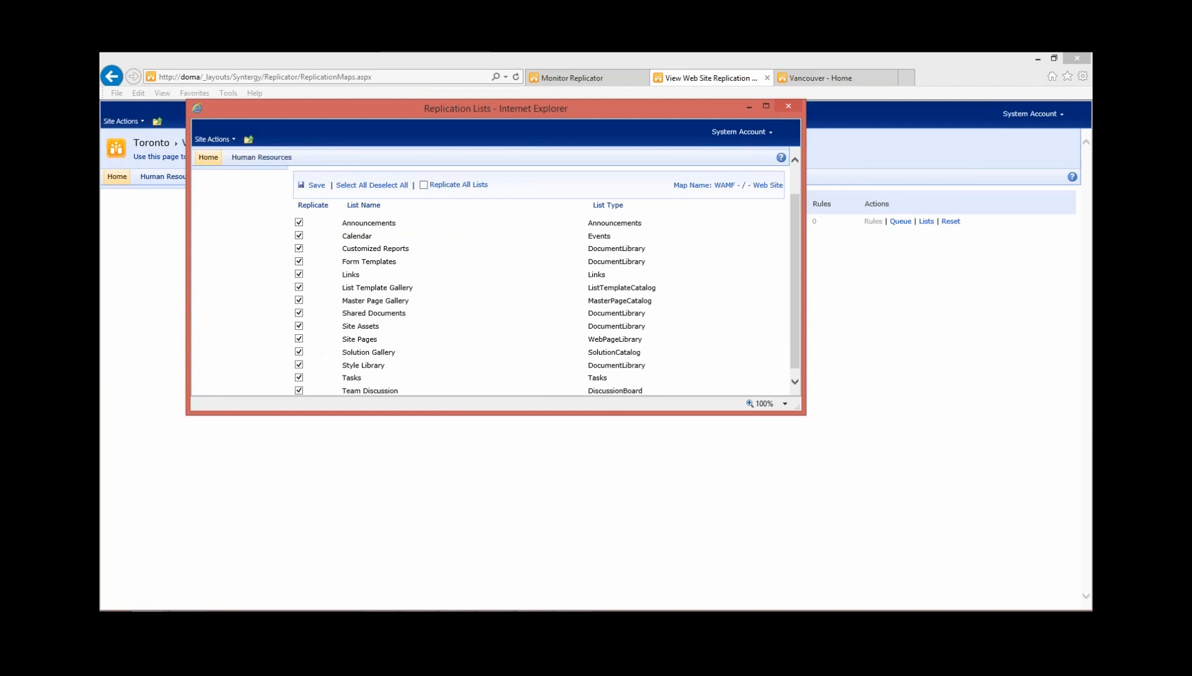
{"action": "scroll", "coordinate": [495, 270], "scroll_direction": "down", "scroll_amount": 1}
{"action": "scroll", "coordinate": [496, 270], "scroll_direction": "up", "scroll_amount": 1}
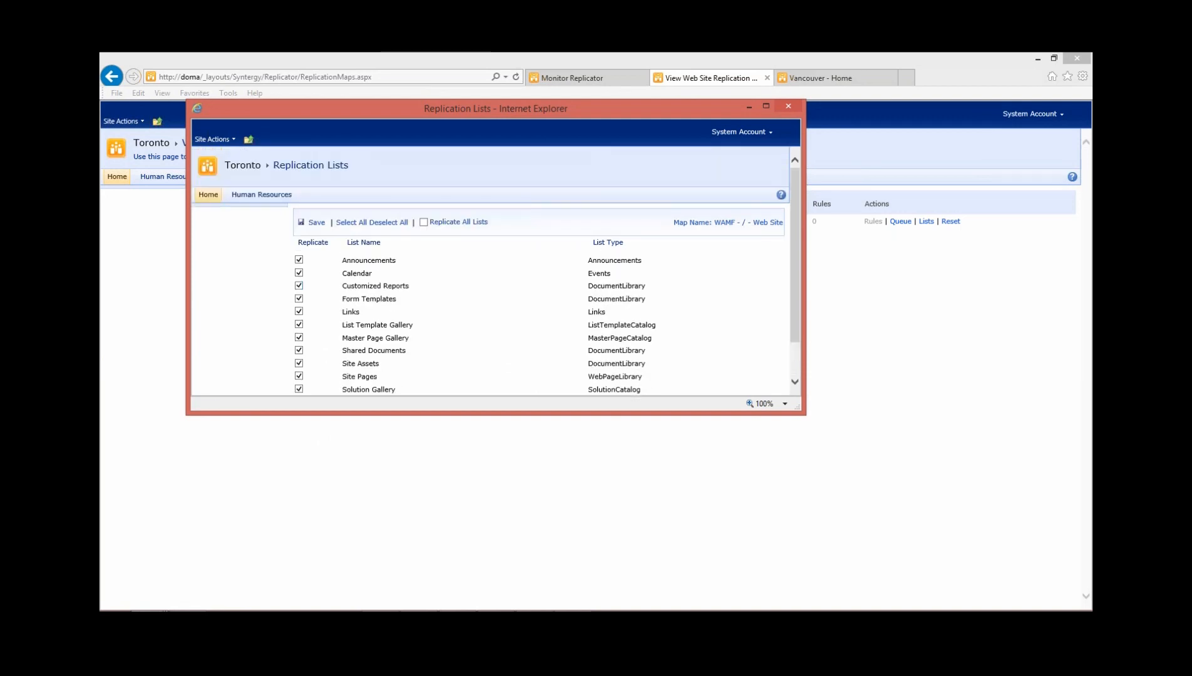
{"action": "scroll", "coordinate": [496, 270], "scroll_direction": "down", "scroll_amount": 1}
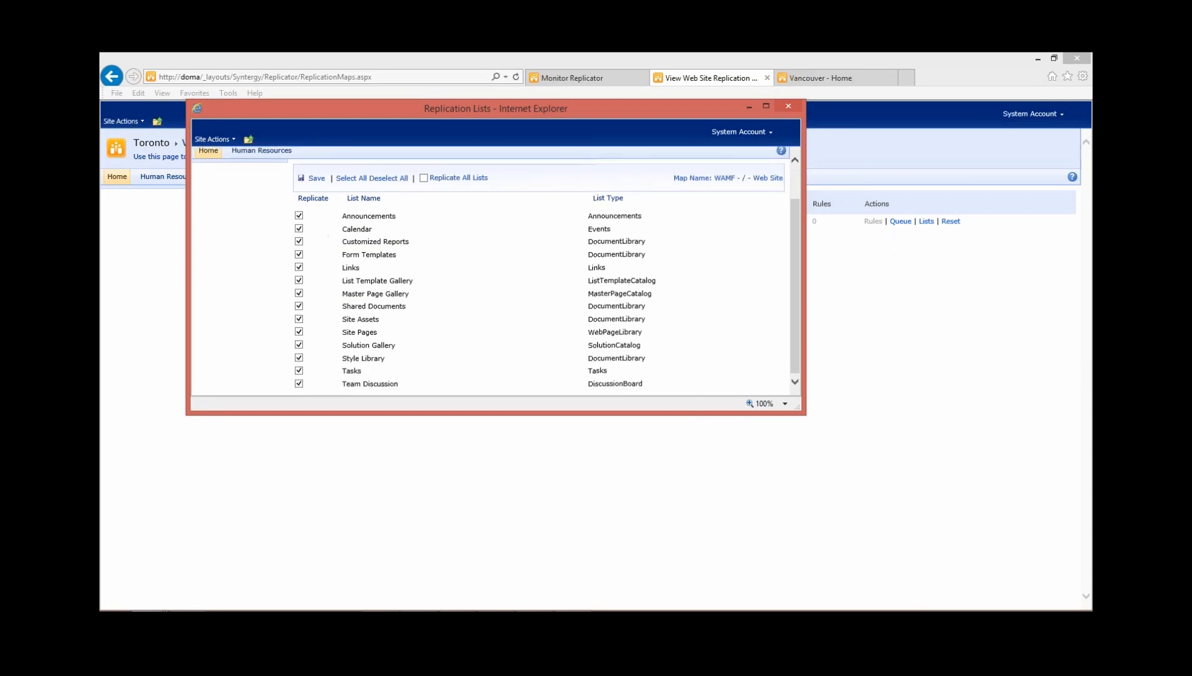
{"action": "left_click", "coordinate": [789, 106]}
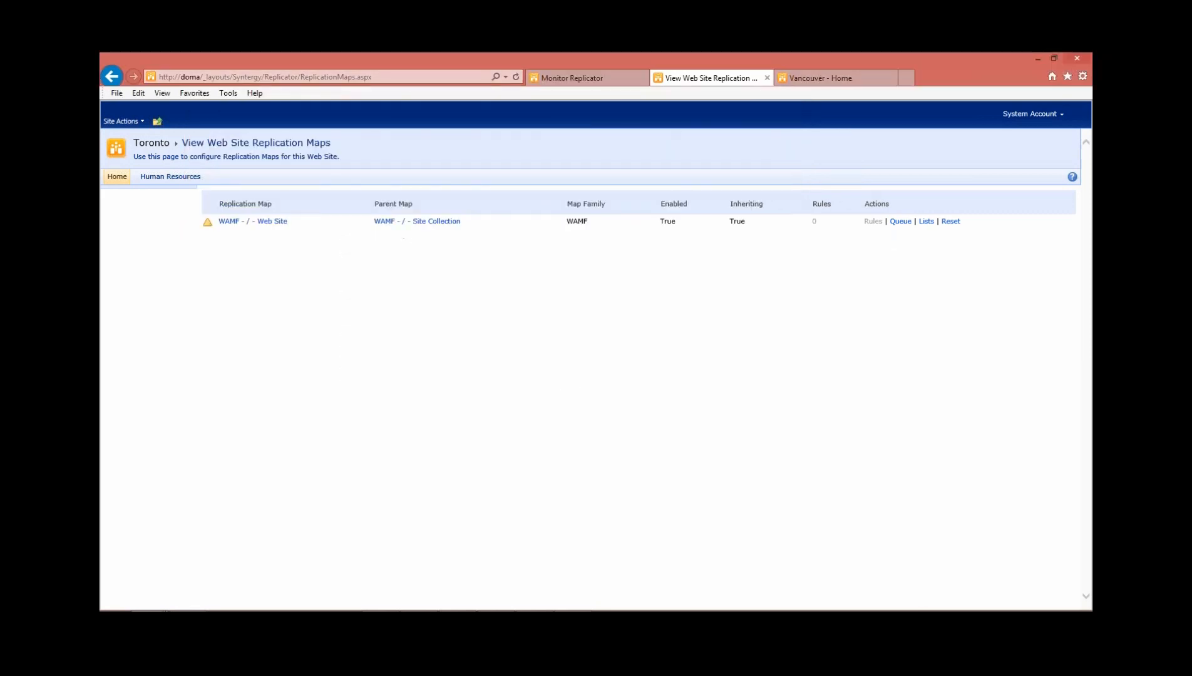
Recheck the replication packages in Central Administration and open the maps of the WAMF map family
{"action": "left_click", "coordinate": [572, 77]}
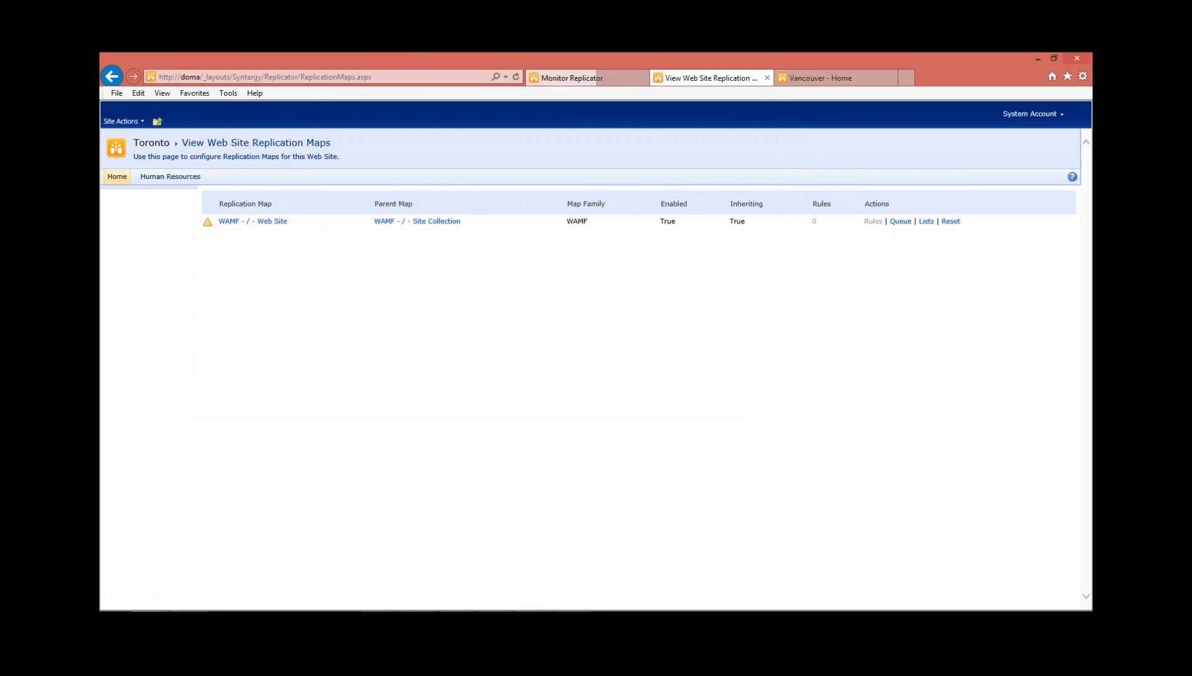
{"action": "scroll", "coordinate": [594, 369], "scroll_direction": "down", "scroll_amount": 2}
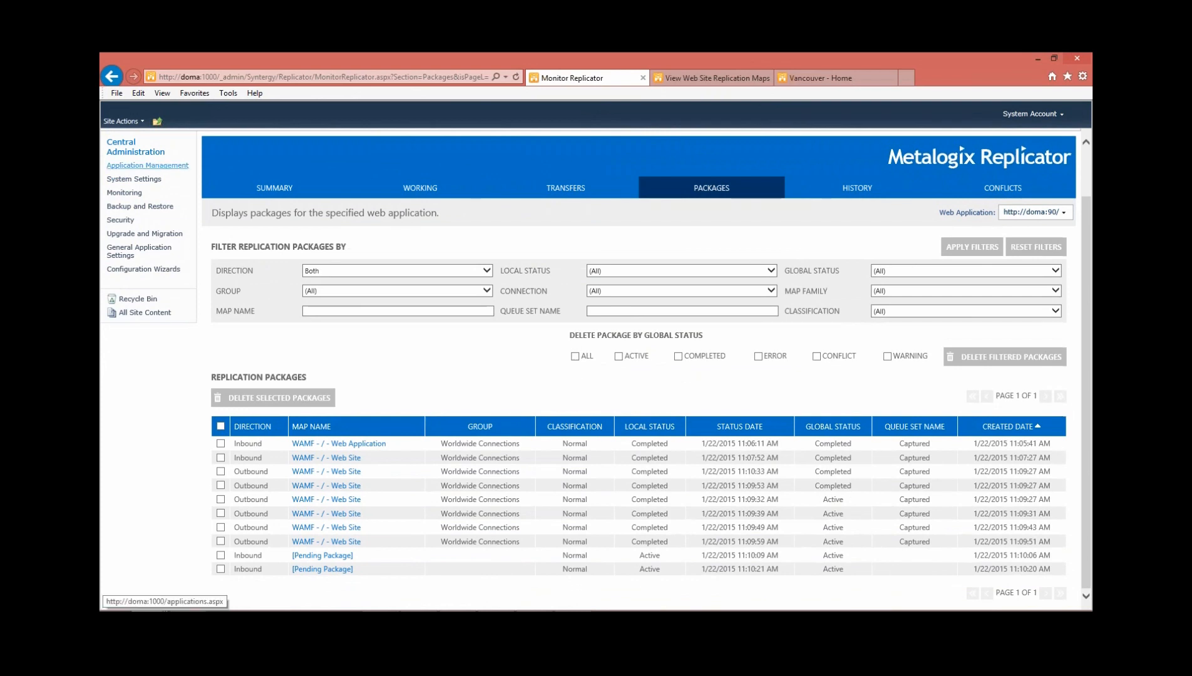
{"action": "left_click", "coordinate": [147, 165]}
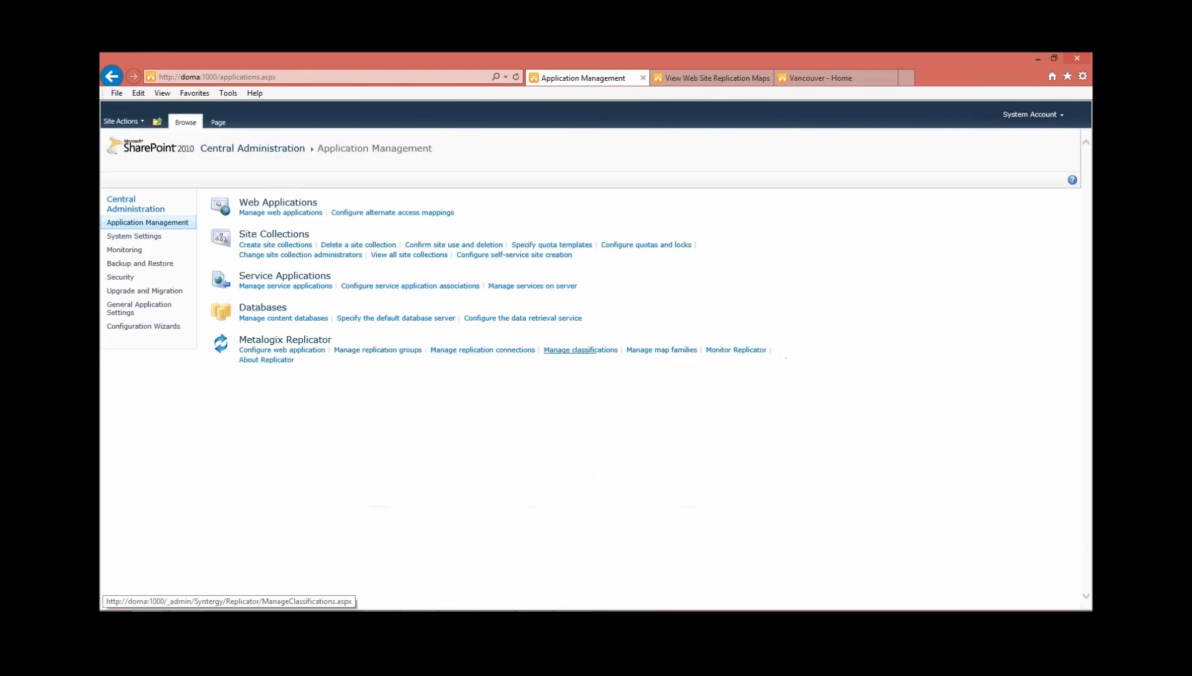
{"action": "left_click", "coordinate": [661, 350]}
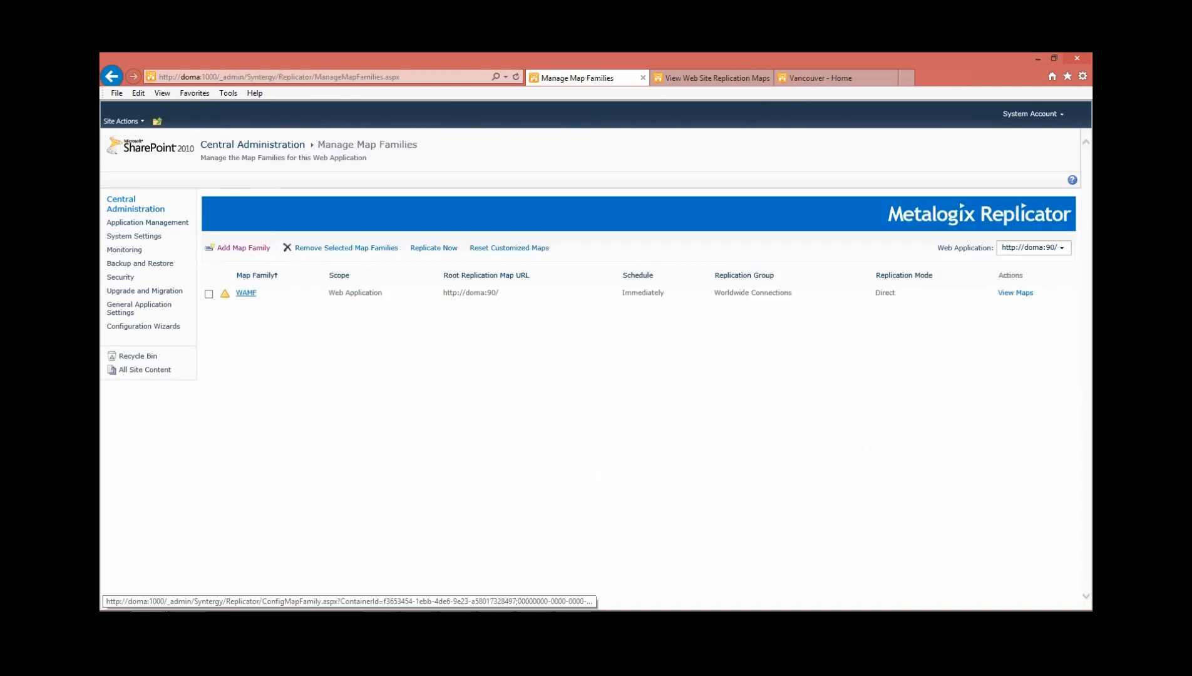
{"action": "left_click", "coordinate": [246, 292]}
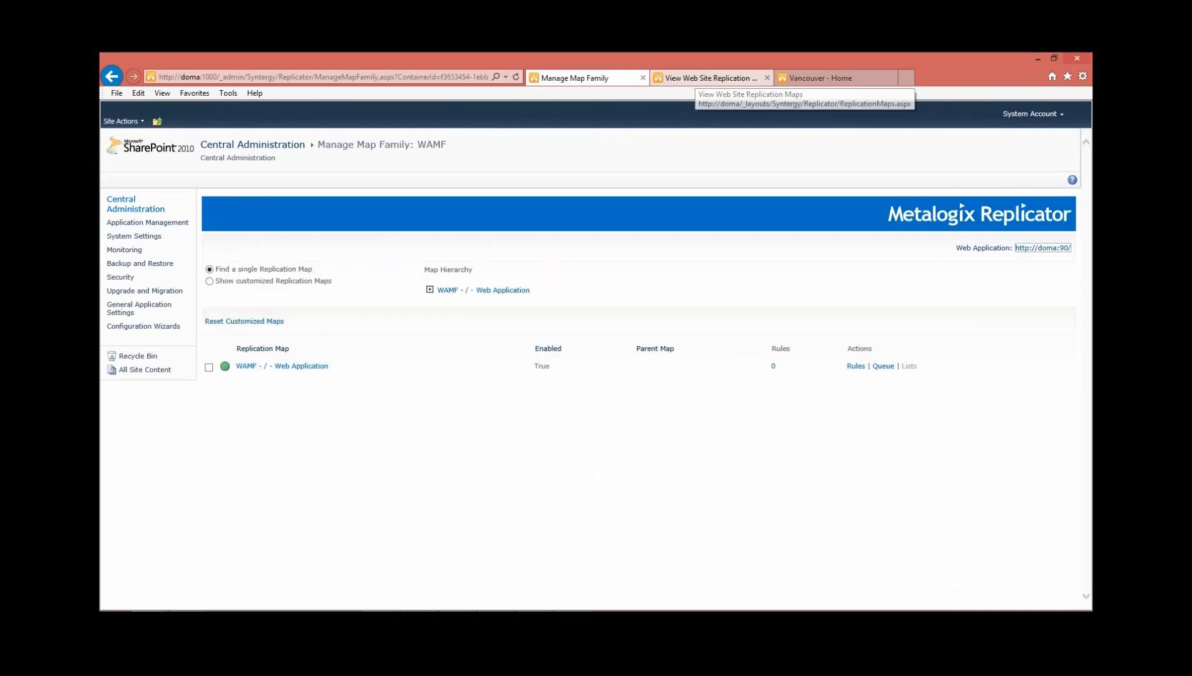
Examine which lists replicate in the Vancouver site's WAMF - / - Web Site map, and return Central Administration to Application Management
{"action": "left_click", "coordinate": [817, 78]}
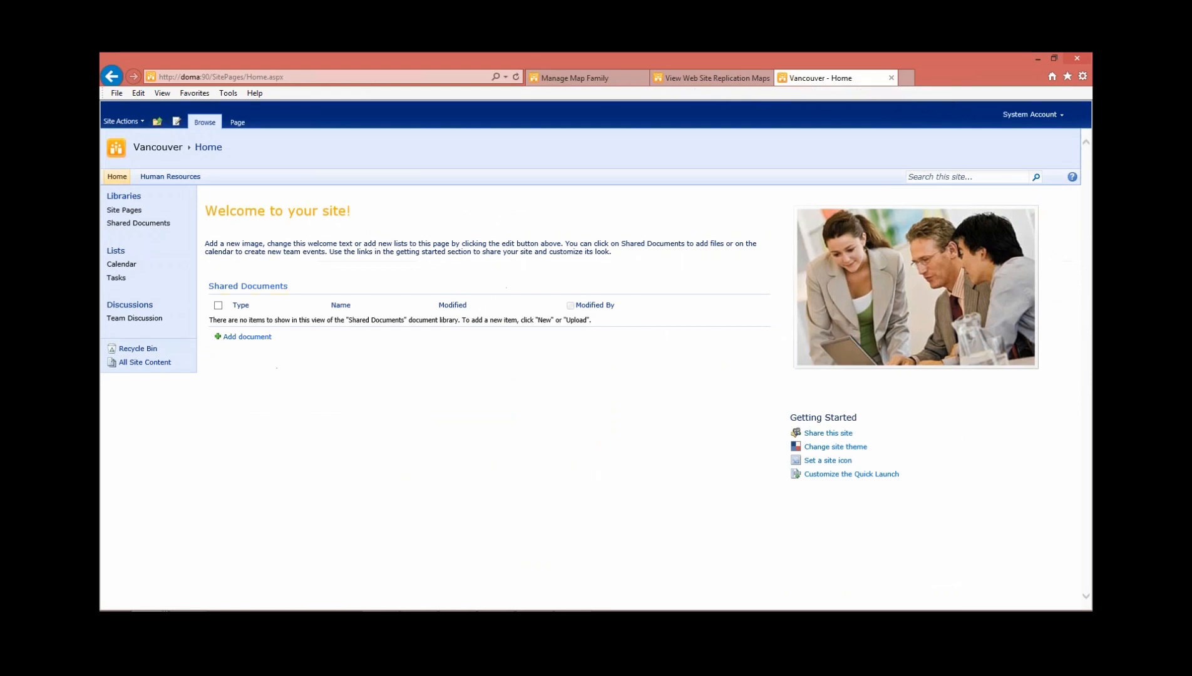
{"action": "left_click", "coordinate": [124, 121]}
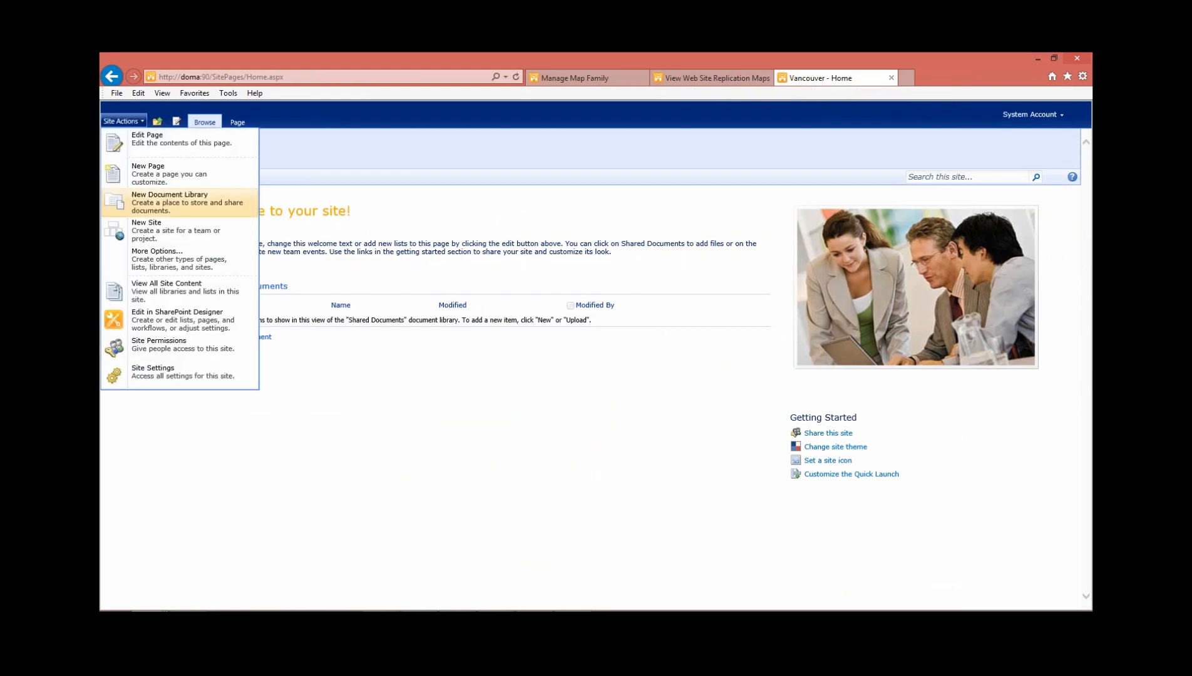
{"action": "left_click", "coordinate": [141, 376]}
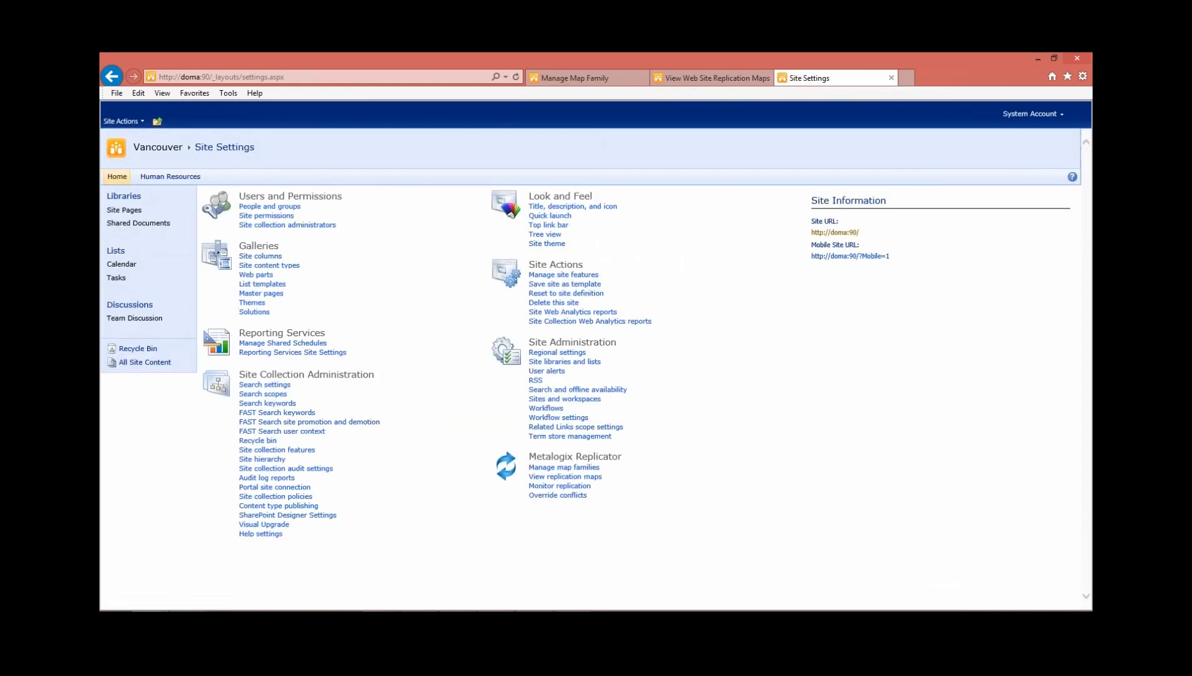
{"action": "left_click", "coordinate": [564, 476]}
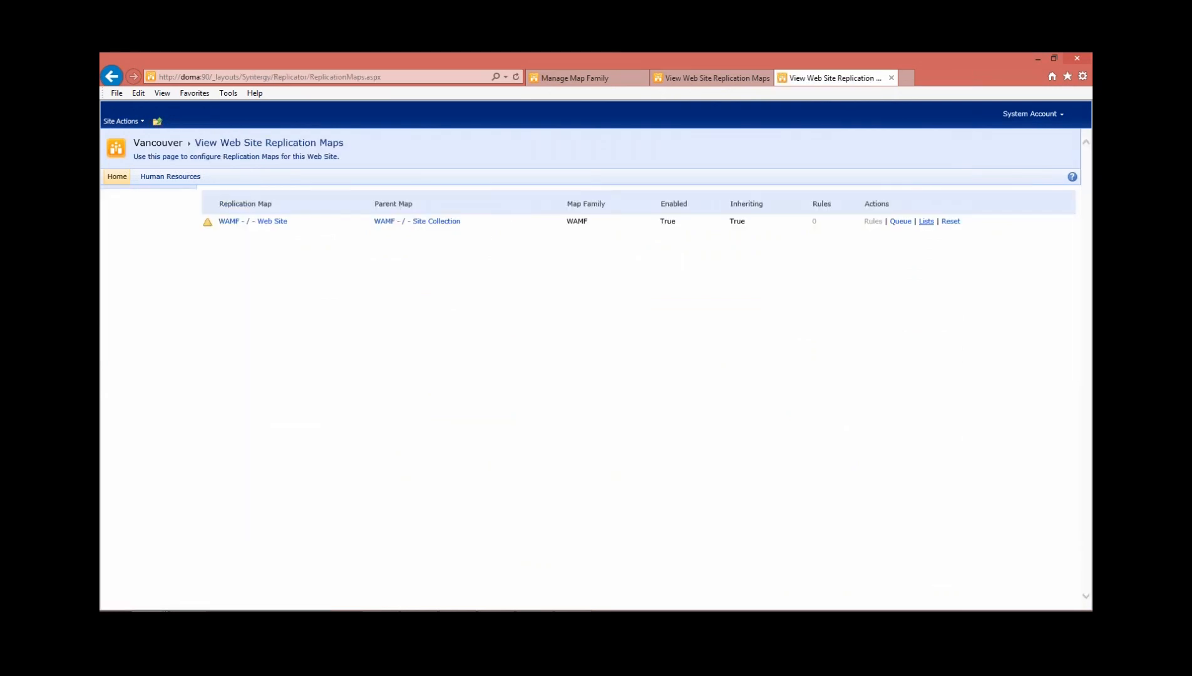
{"action": "left_click", "coordinate": [926, 221]}
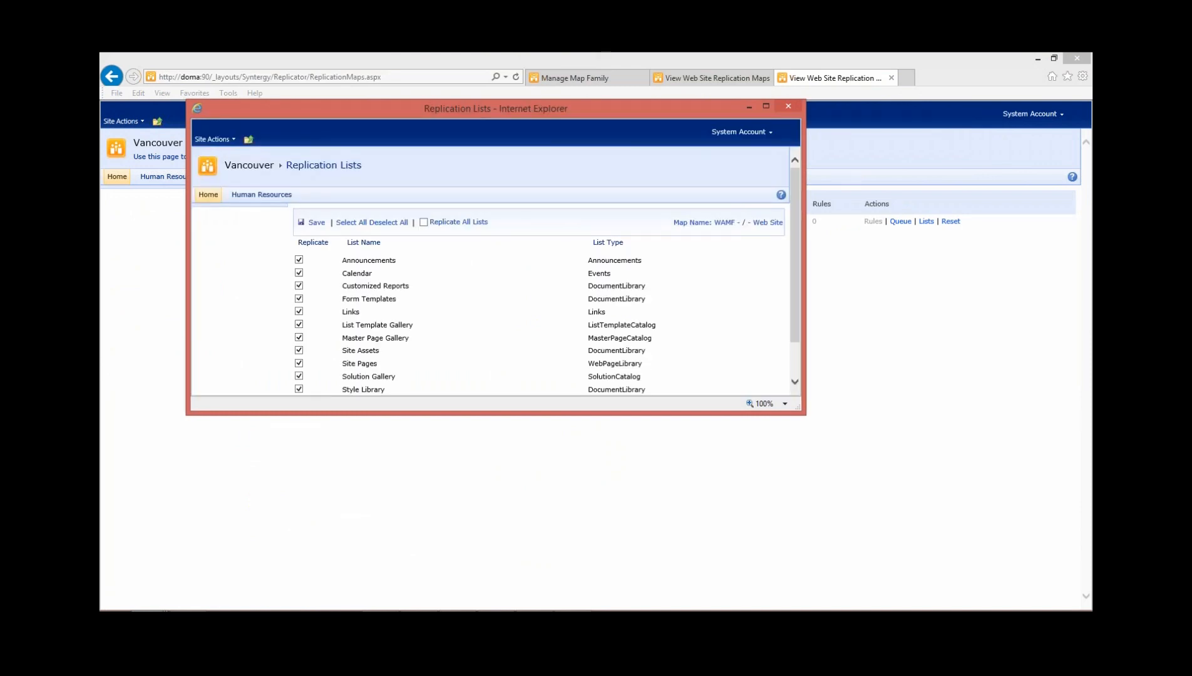
{"action": "scroll", "coordinate": [496, 271], "scroll_direction": "down", "scroll_amount": 2}
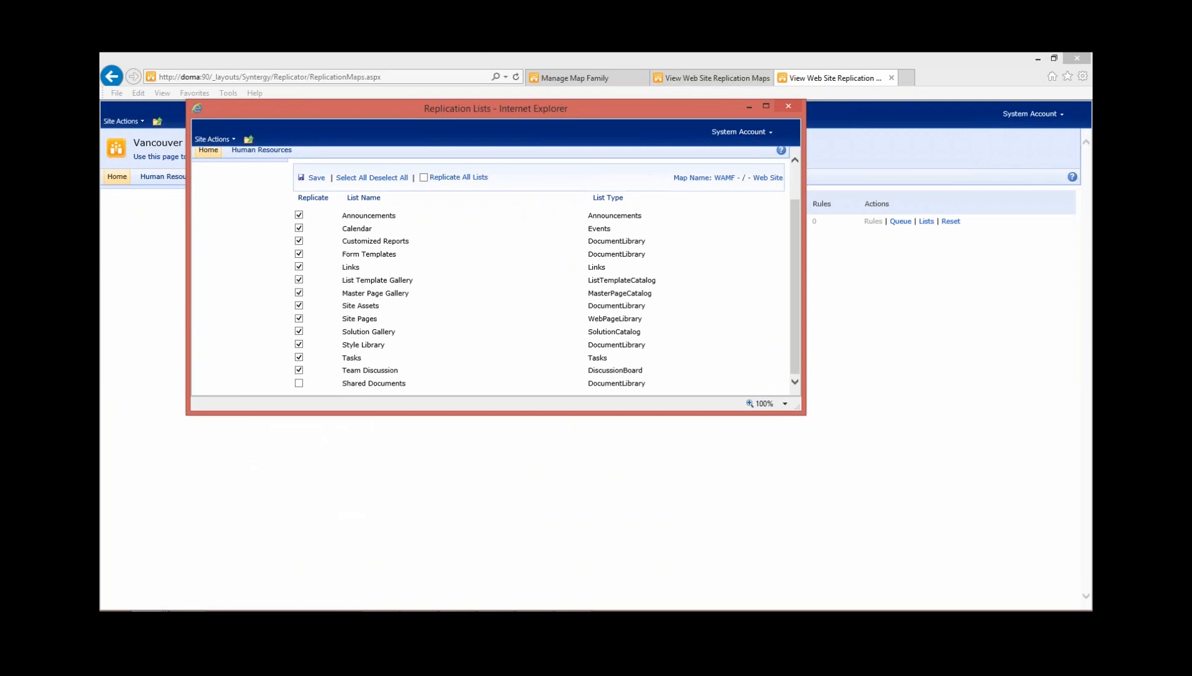
{"action": "left_click", "coordinate": [594, 78]}
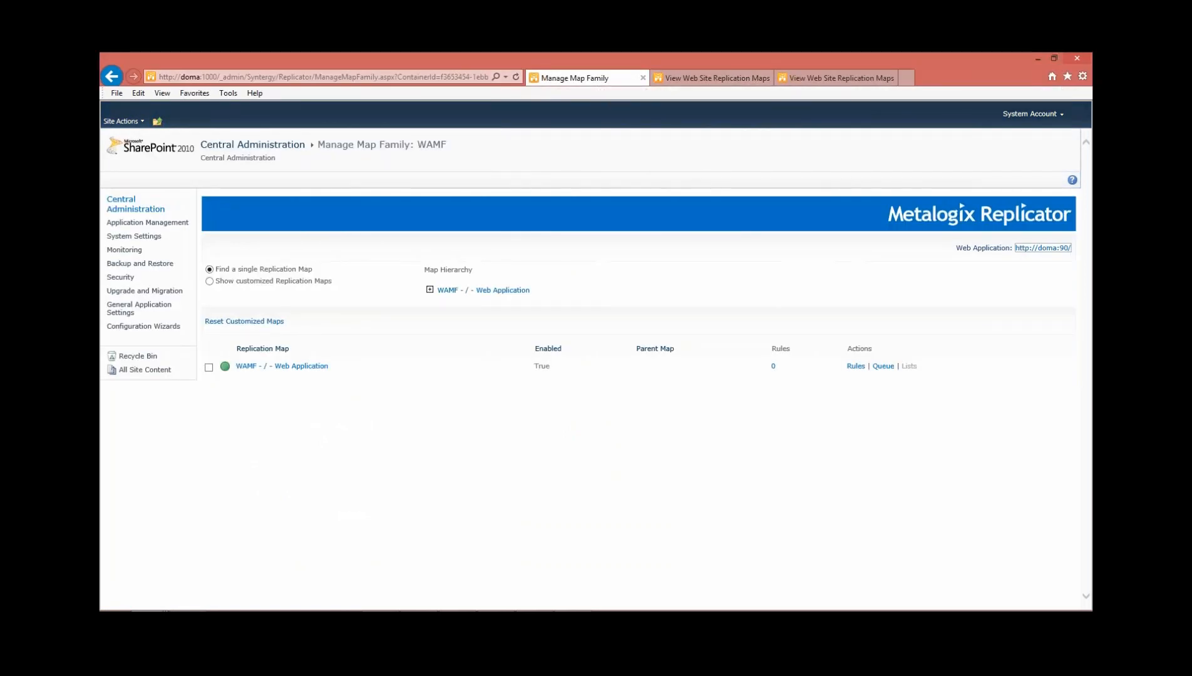
{"action": "left_click", "coordinate": [147, 222]}
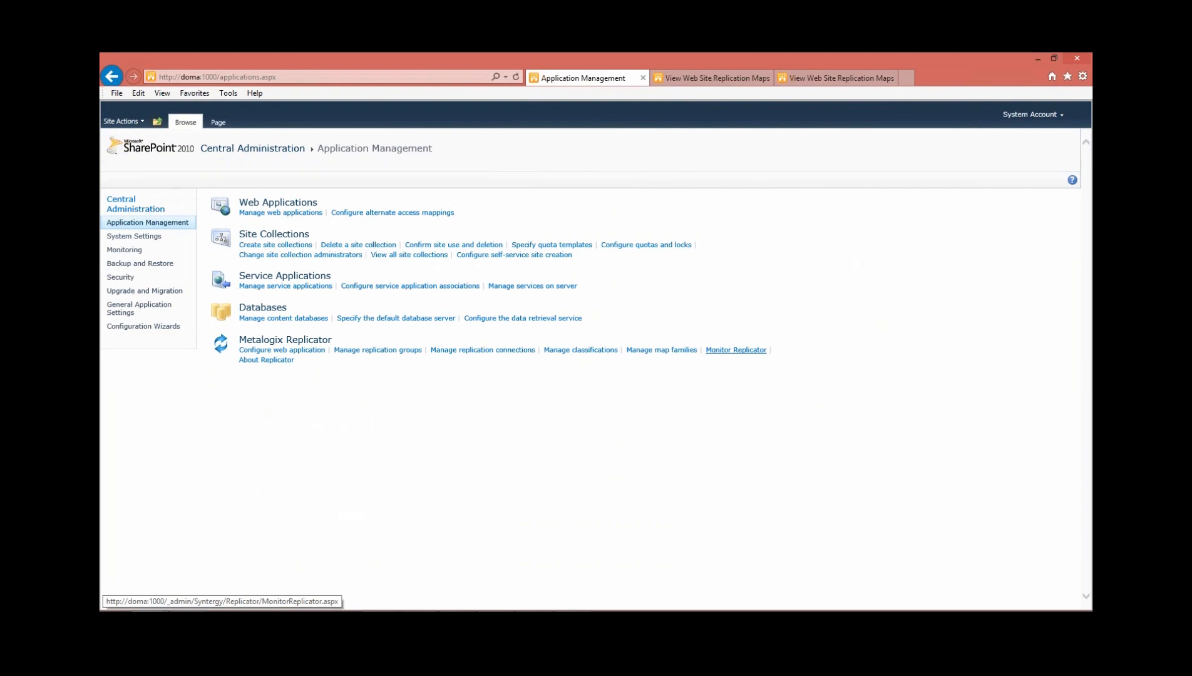
Reopen the Vancouver site's replication maps from Site Settings, check Shared Documents in the map's replication lists, and close them without changes
{"action": "left_click", "coordinate": [835, 78]}
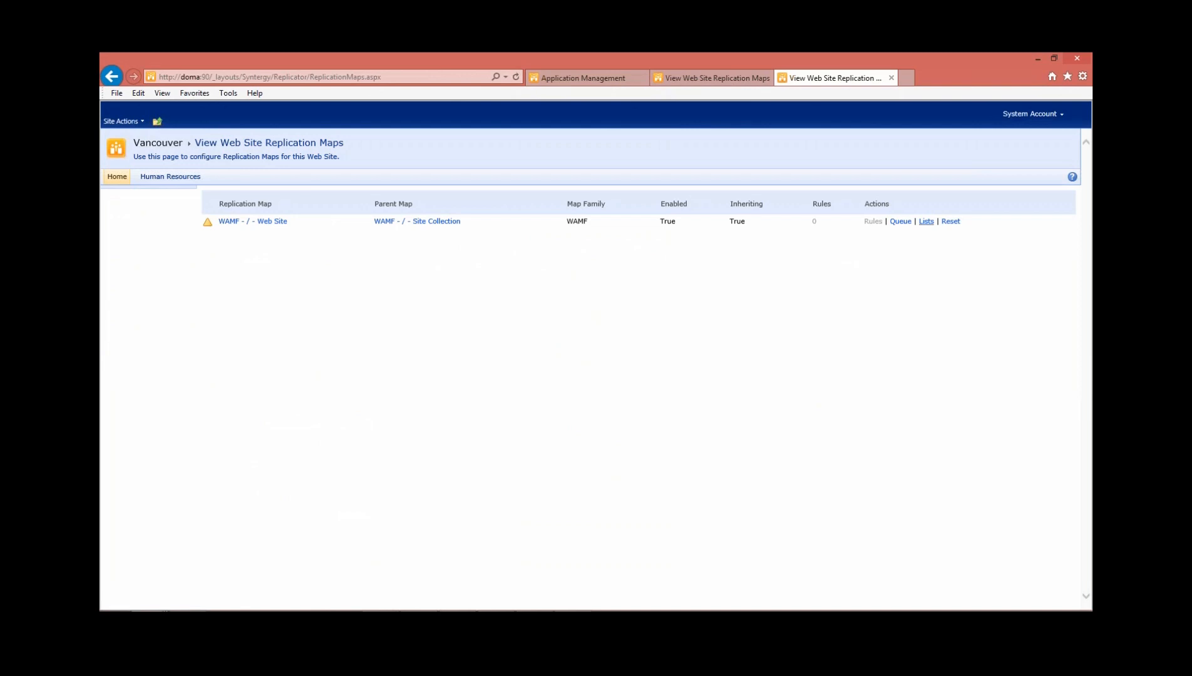
{"action": "left_click", "coordinate": [112, 77]}
{"action": "left_click", "coordinate": [124, 121]}
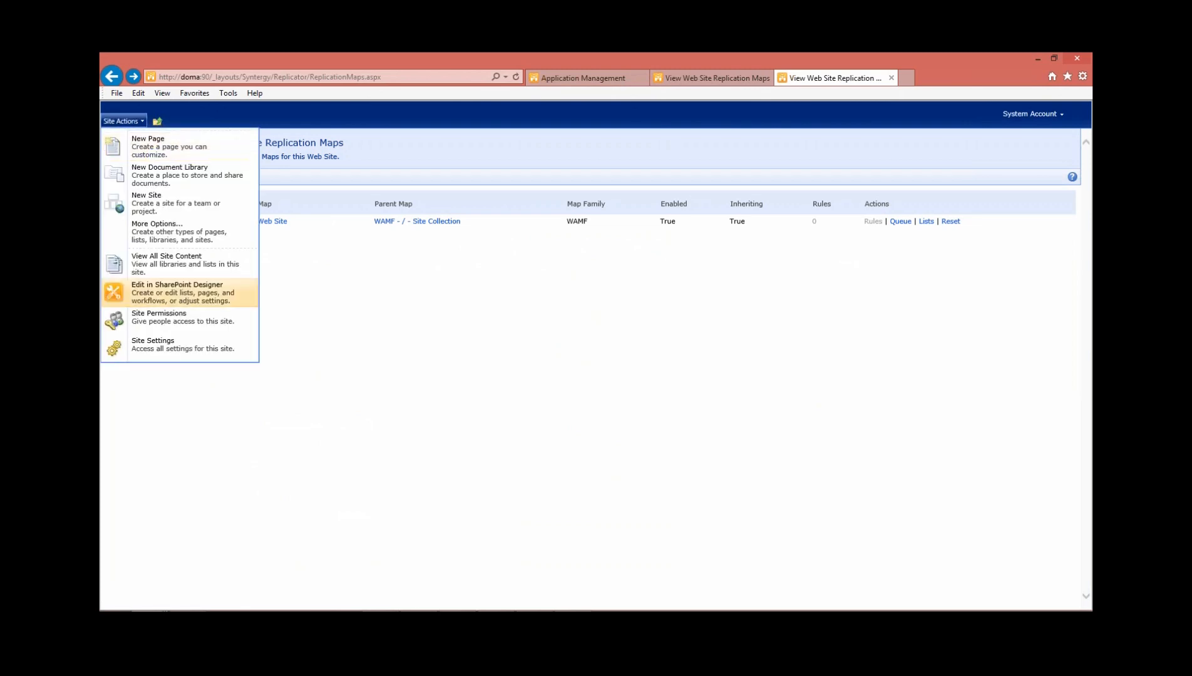
{"action": "left_click", "coordinate": [155, 342]}
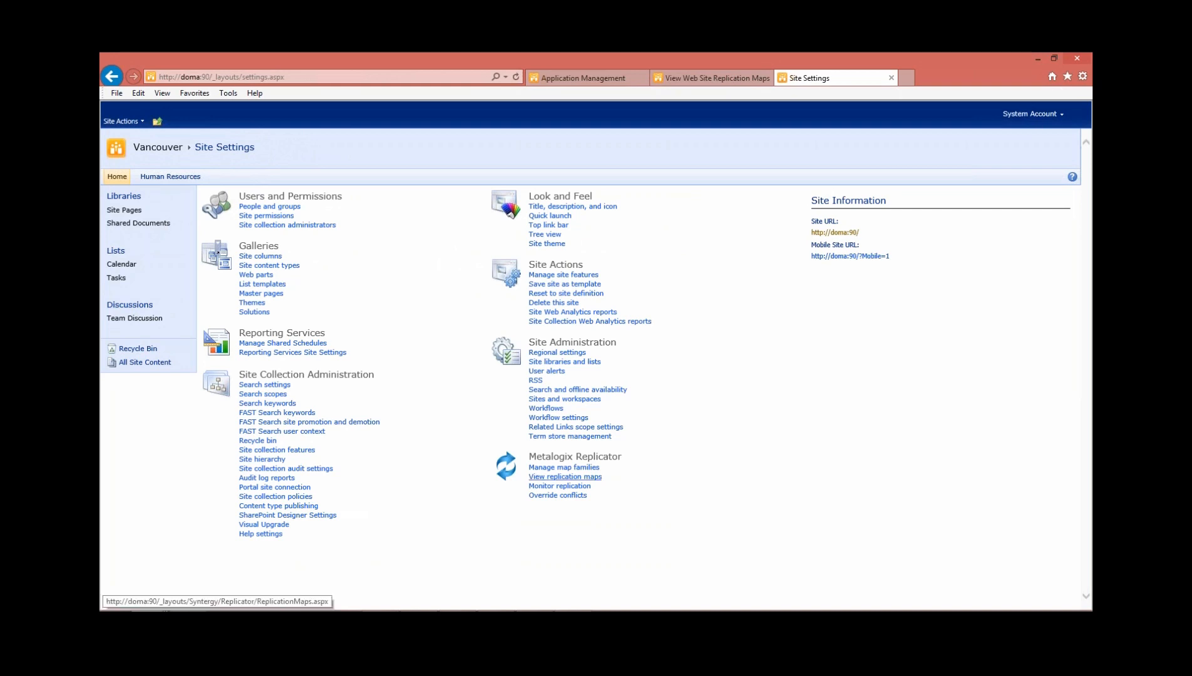
{"action": "left_click", "coordinate": [564, 476]}
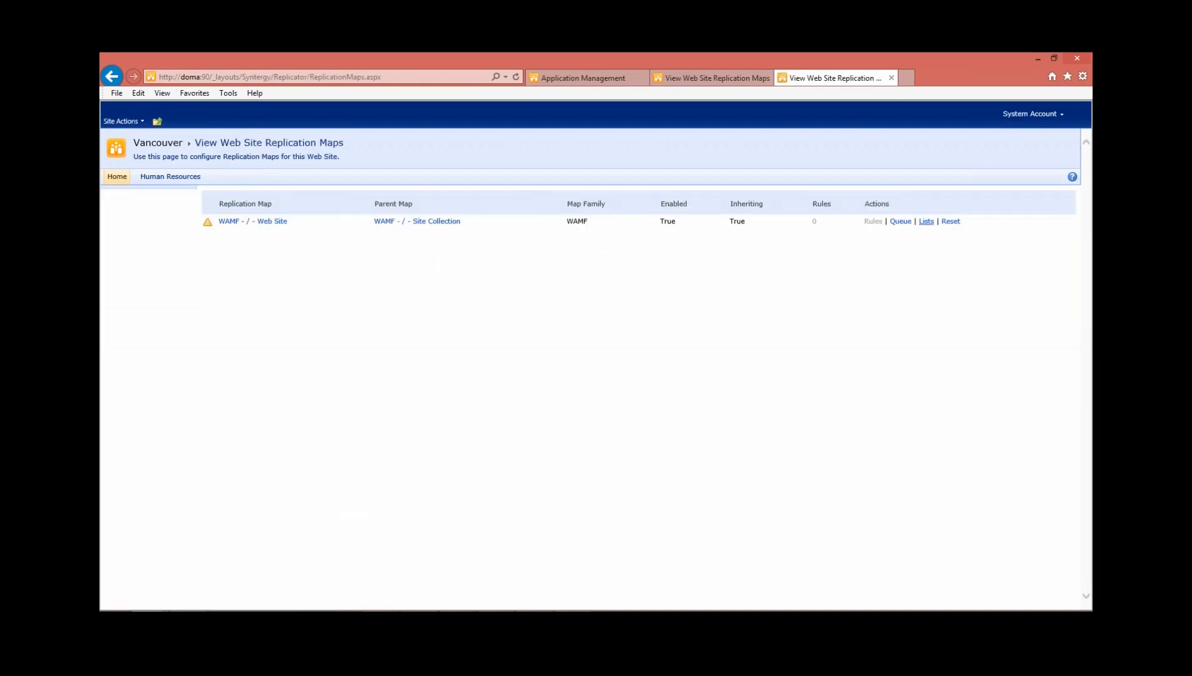
{"action": "left_click", "coordinate": [926, 221]}
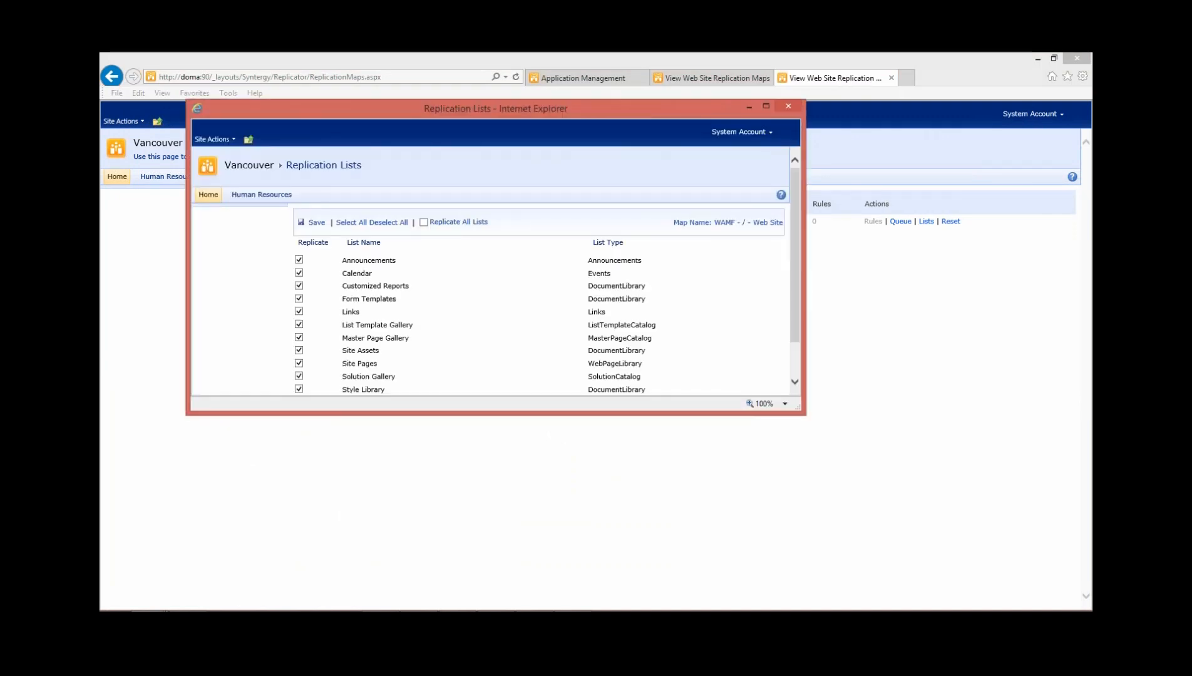
{"action": "scroll", "coordinate": [495, 271], "scroll_direction": "down", "scroll_amount": 1}
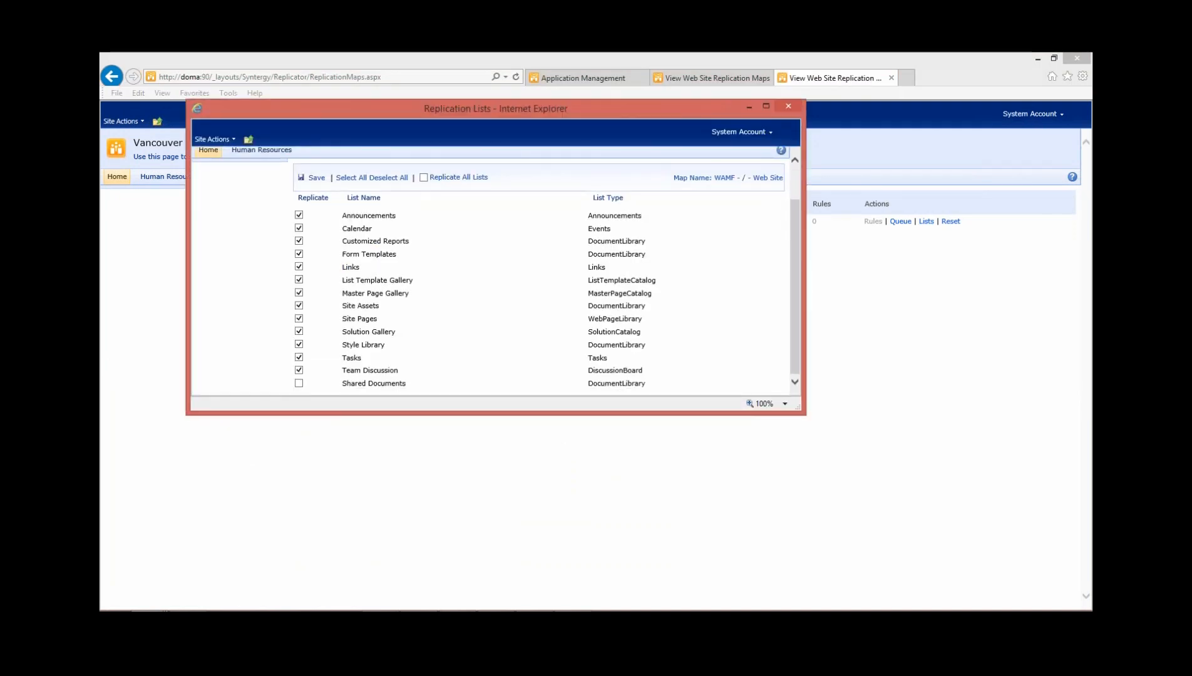
{"action": "left_click", "coordinate": [788, 106]}
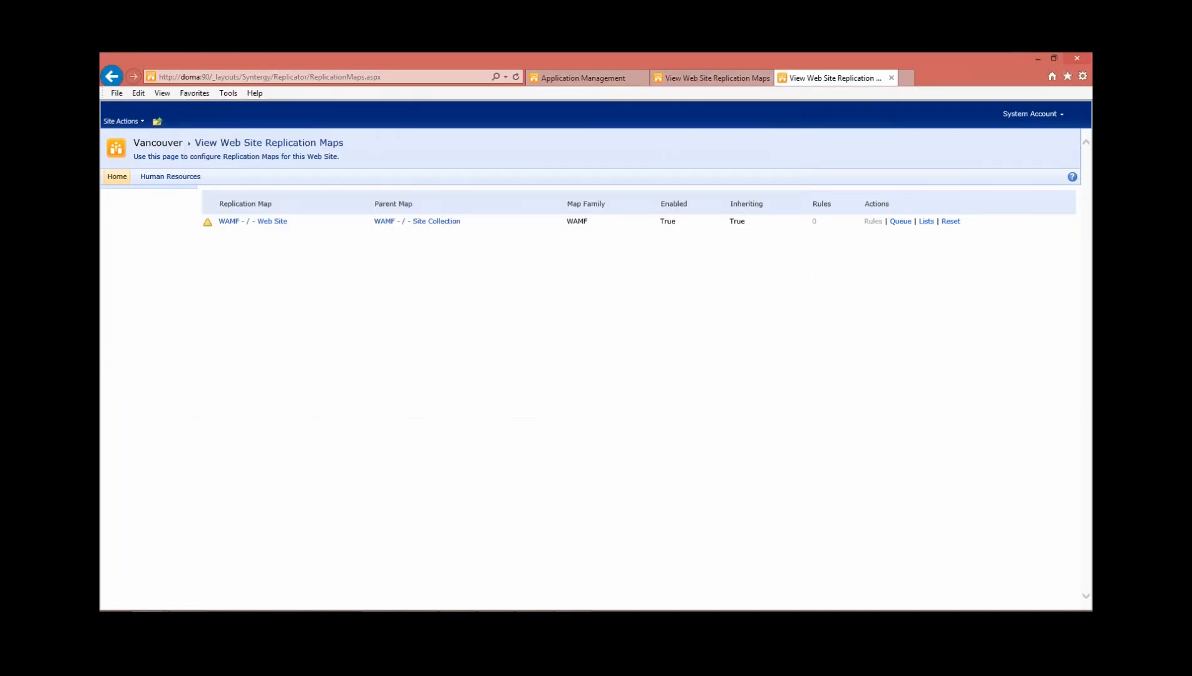
{"action": "left_click", "coordinate": [583, 77]}
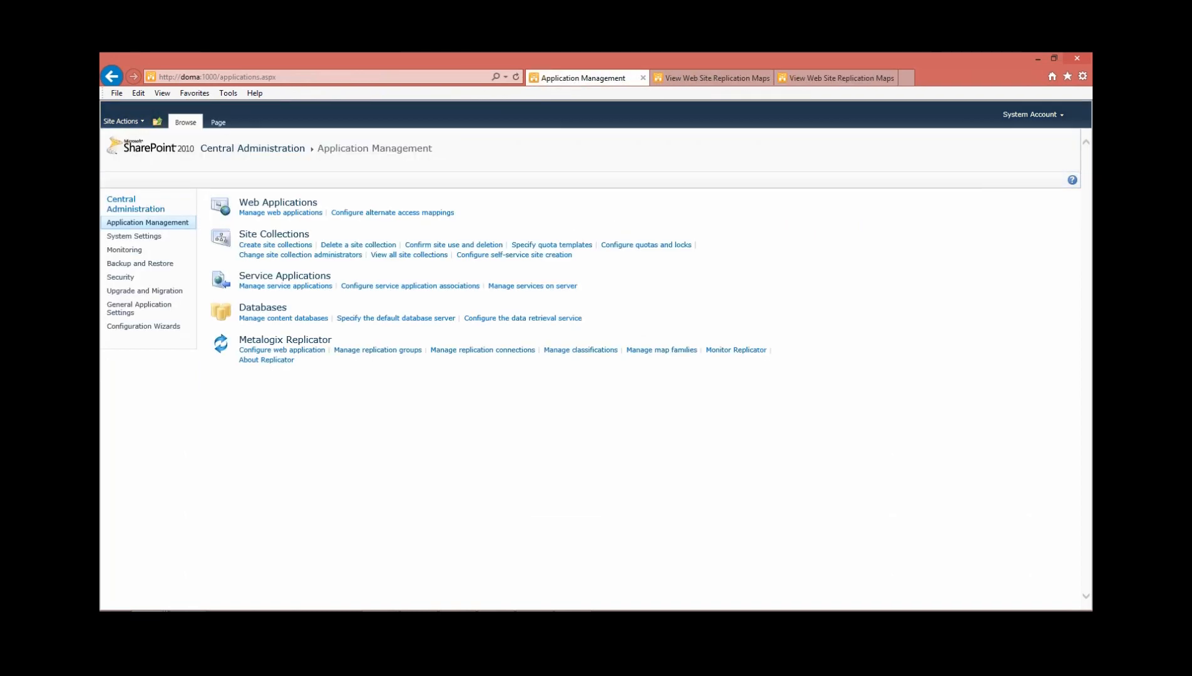
{"action": "left_click", "coordinate": [737, 350]}
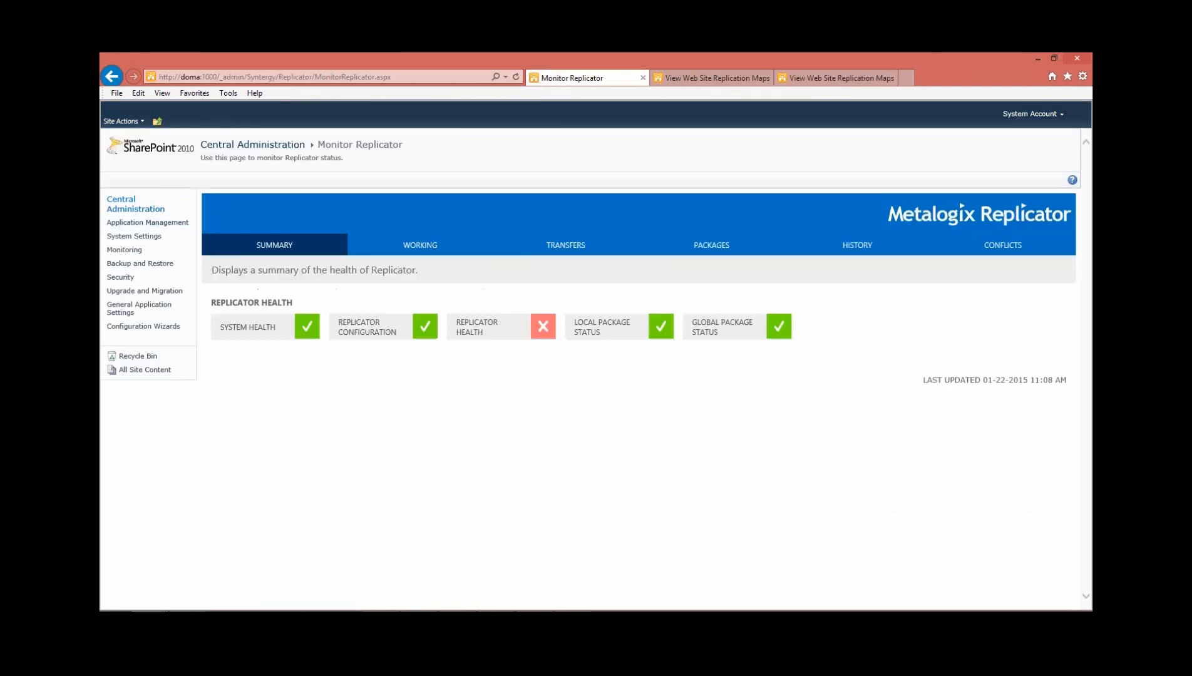
{"action": "left_click", "coordinate": [711, 245]}
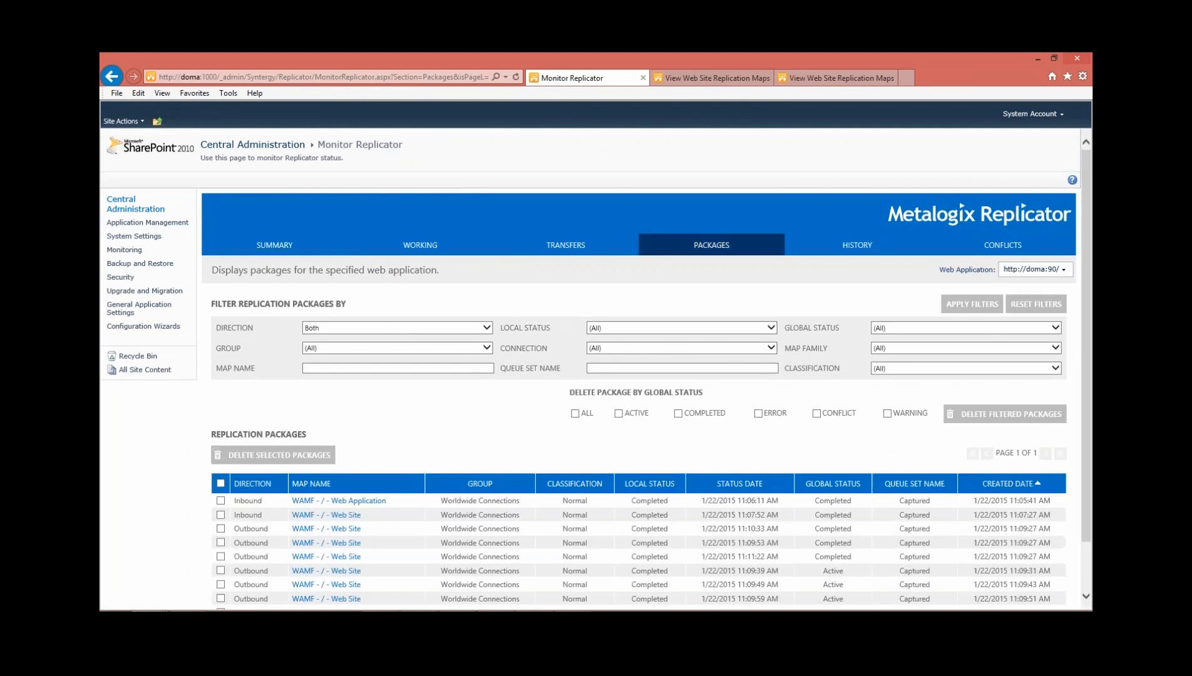
{"action": "scroll", "coordinate": [596, 369], "scroll_direction": "down", "scroll_amount": 1}
{"action": "left_click", "coordinate": [711, 188]}
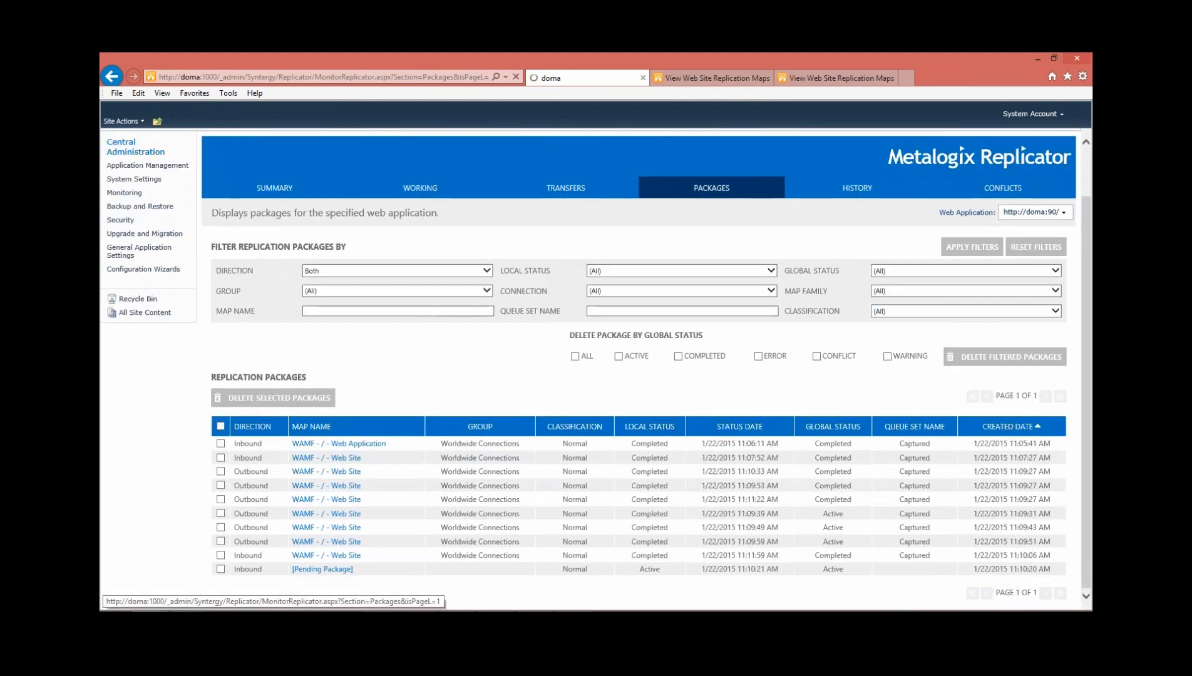
{"action": "scroll", "coordinate": [595, 370], "scroll_direction": "down", "scroll_amount": 1}
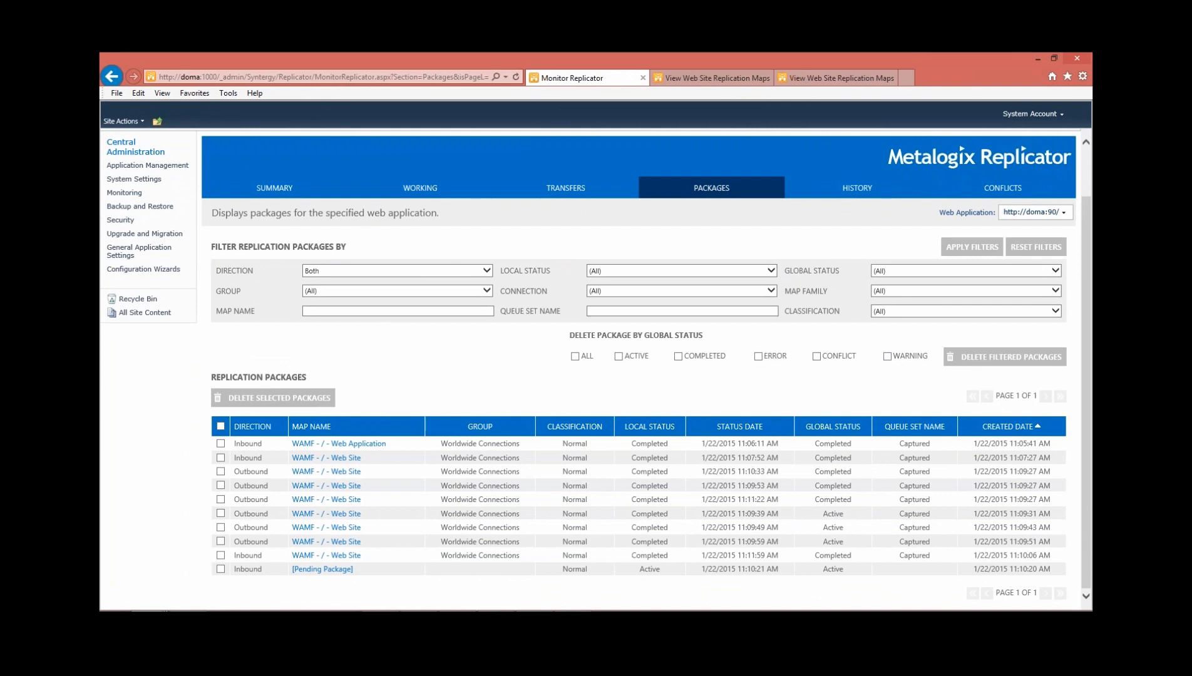
Reload the Toronto site's replication maps, check Shared Documents in the WAMF - / - Web Site map's replication lists, and close the lists unchanged
{"action": "left_click", "coordinate": [717, 78]}
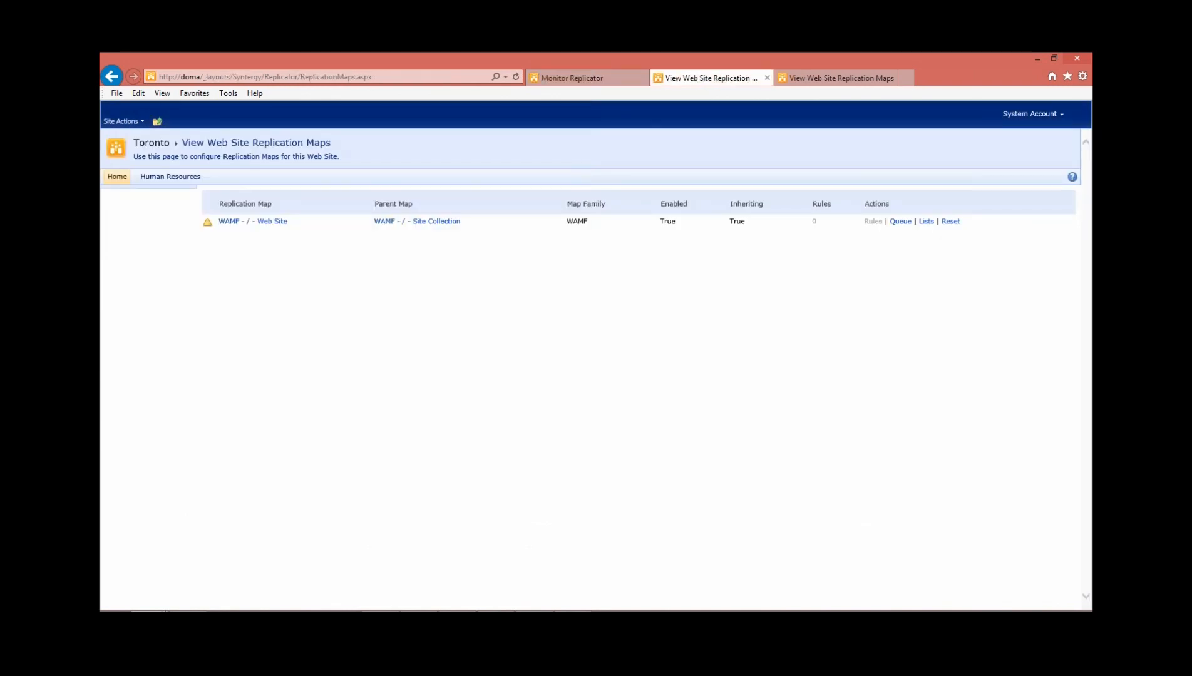
{"action": "key", "text": "F5"}
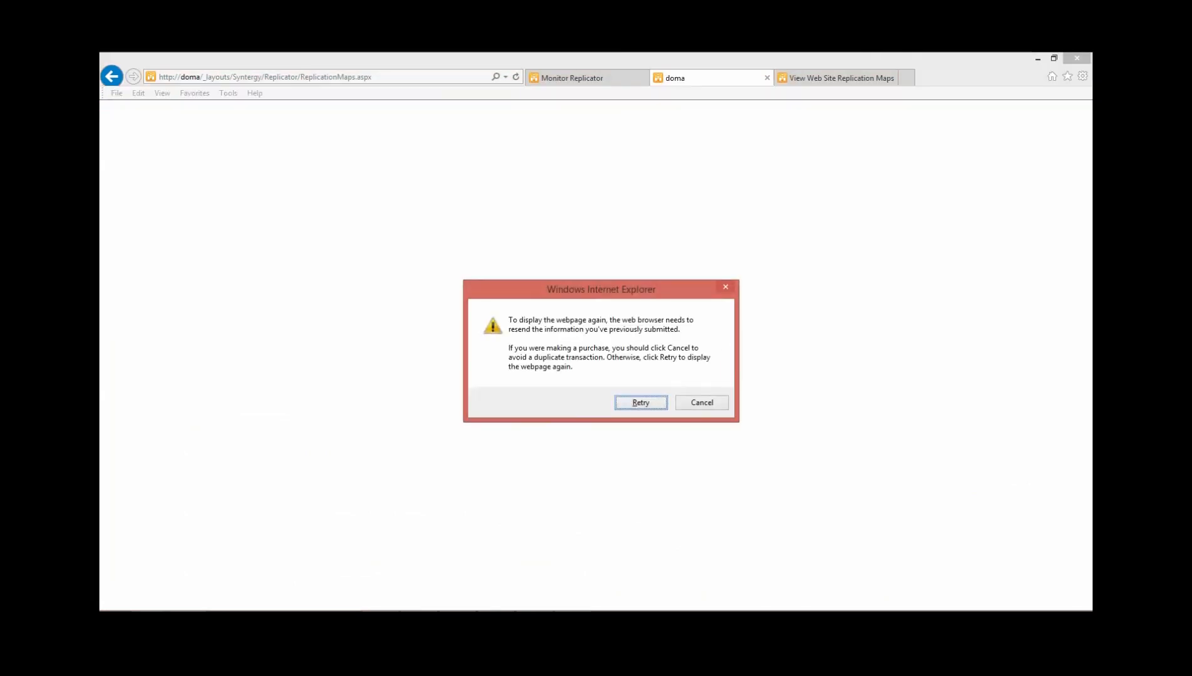
{"action": "key", "text": "Return"}
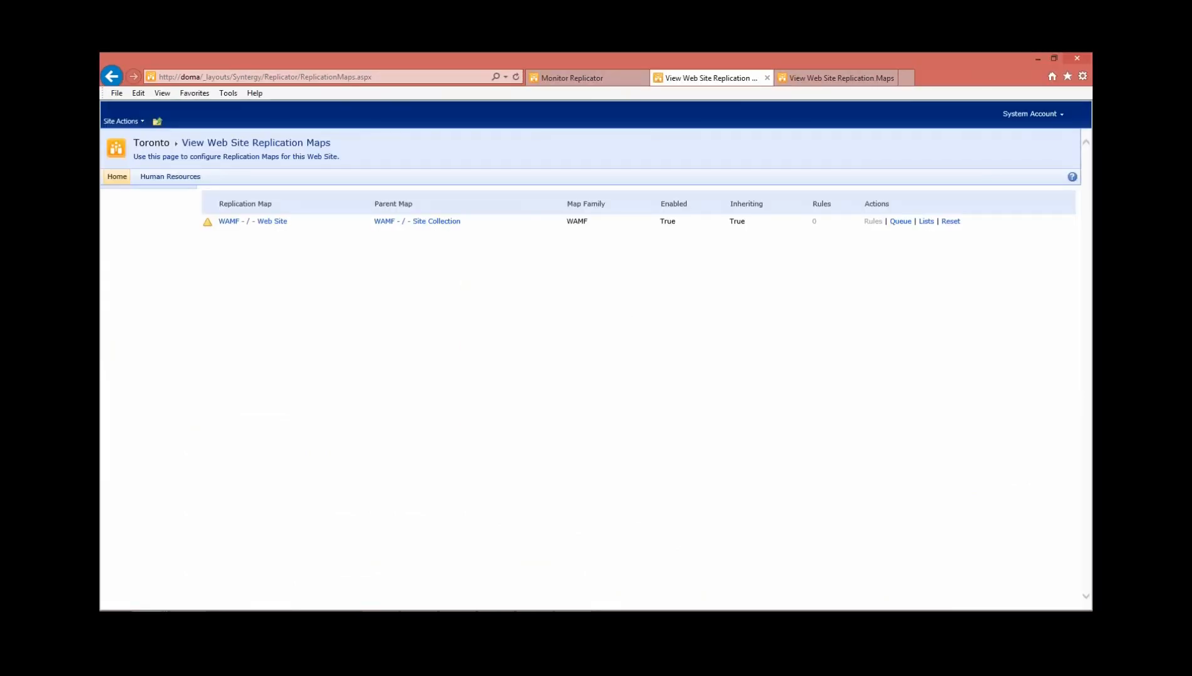
{"action": "left_click", "coordinate": [926, 222]}
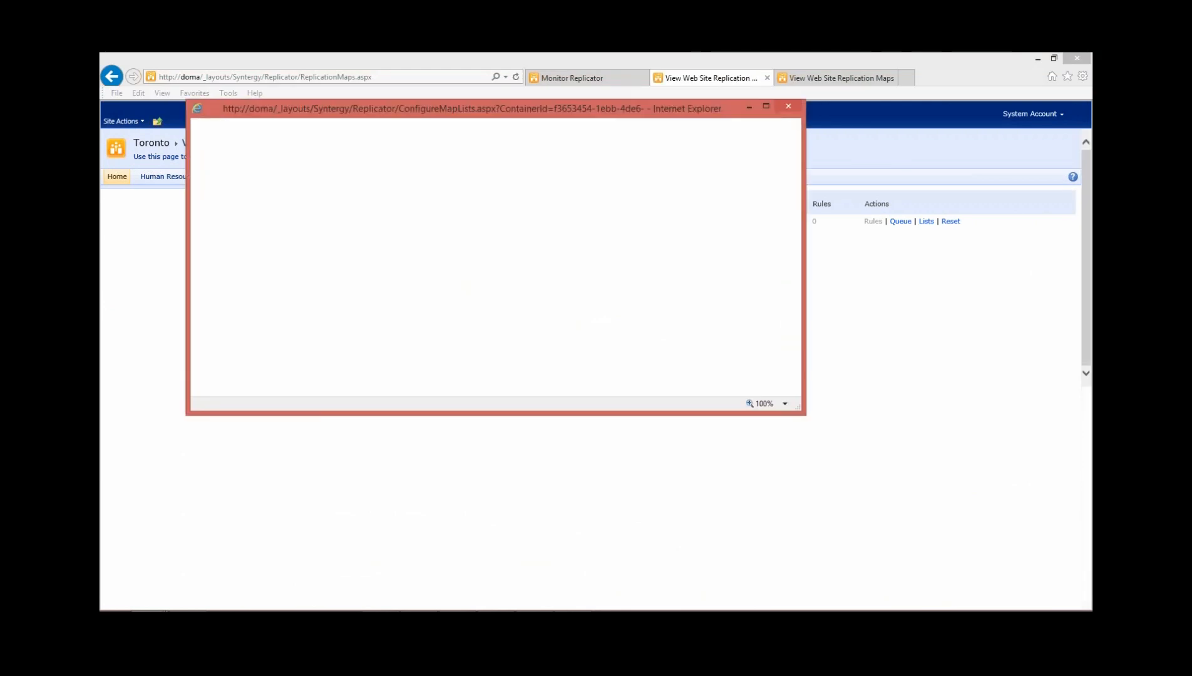
{"action": "scroll", "coordinate": [491, 271], "scroll_direction": "down", "scroll_amount": 2}
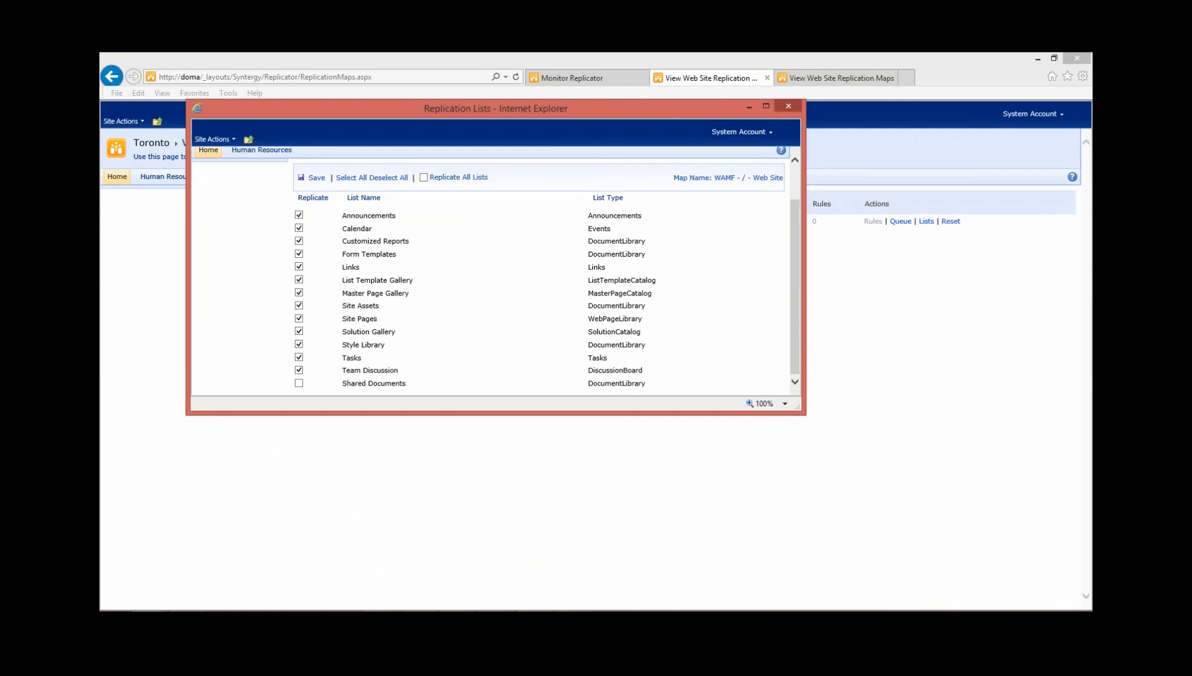
{"action": "left_click", "coordinate": [788, 107]}
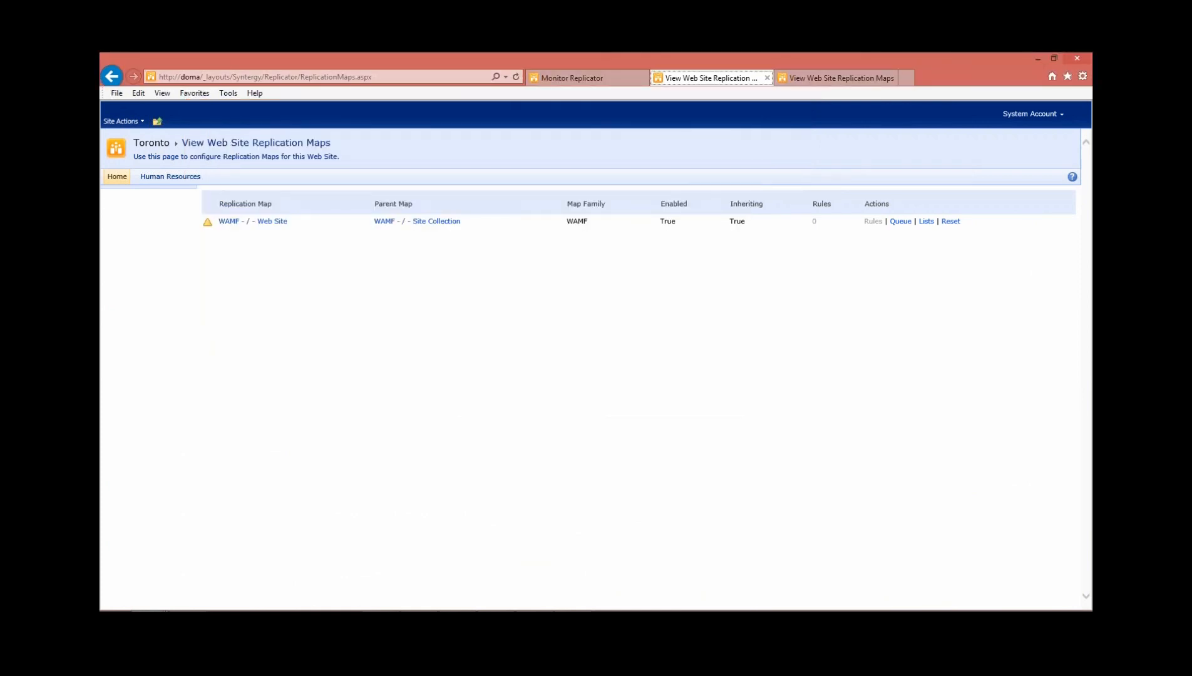
Upload Change Log.doc from the Replicator_for_Sharepoint_x64_7_0_10217_9 Documentation folder to the Toronto site's Shared Documents library
{"action": "left_click", "coordinate": [117, 177]}
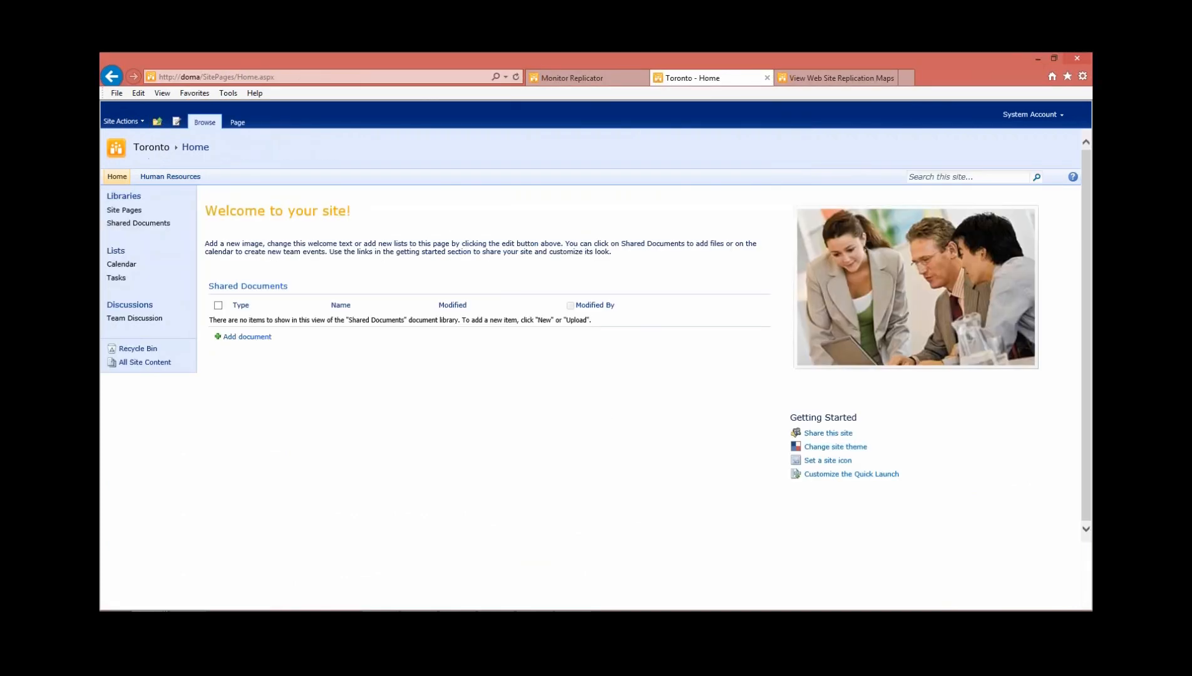
{"action": "left_click", "coordinate": [138, 223]}
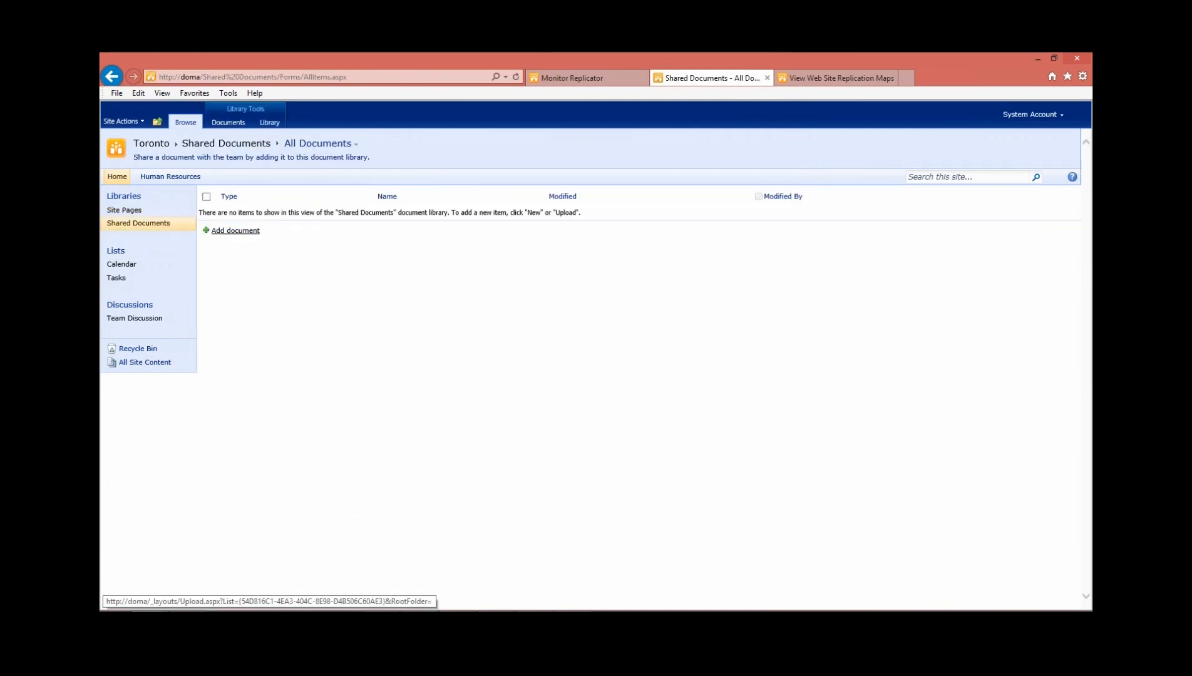
{"action": "left_click", "coordinate": [235, 231]}
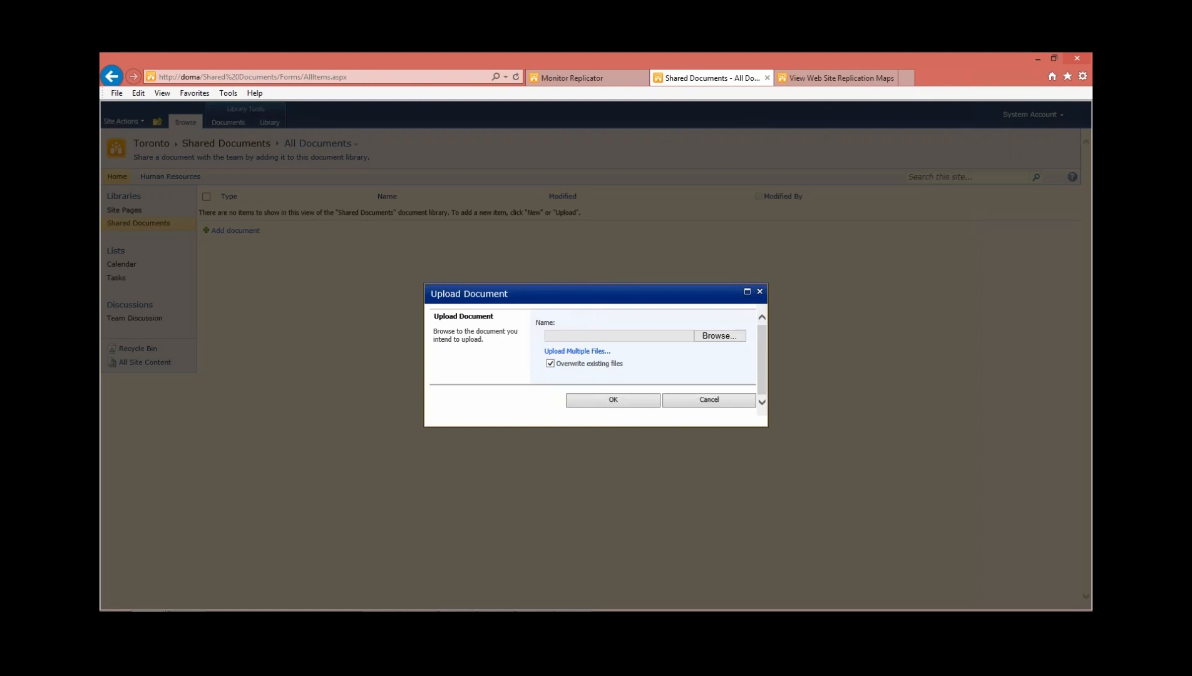
{"action": "left_click", "coordinate": [720, 335]}
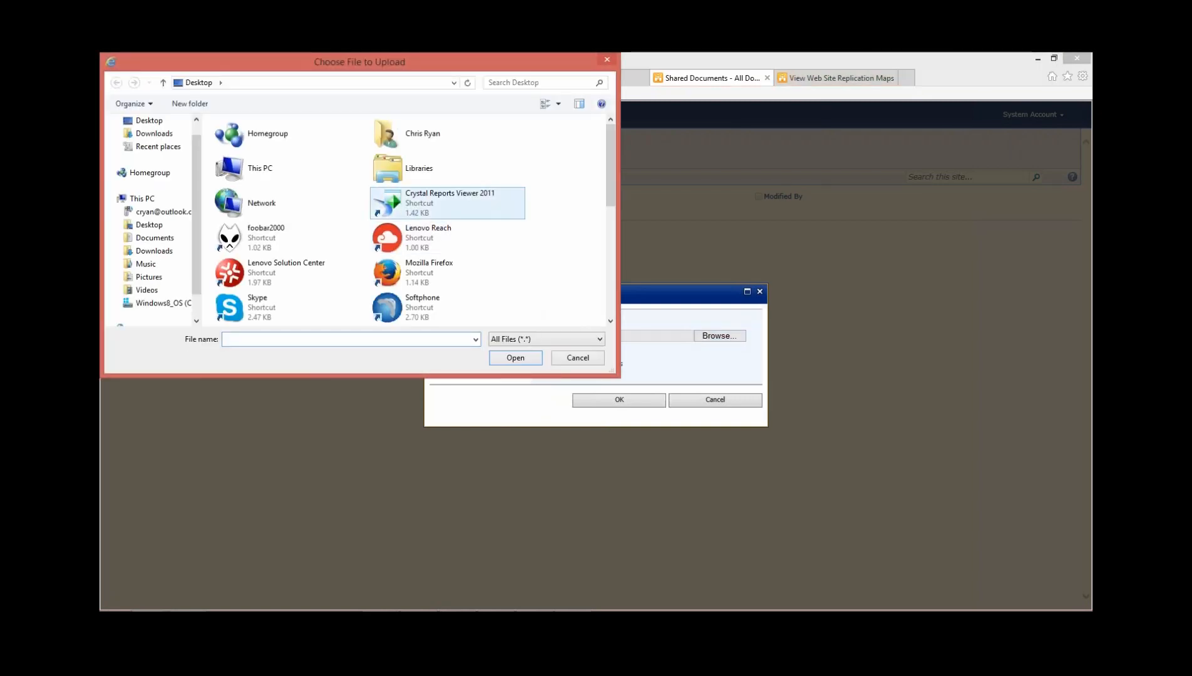
{"action": "scroll", "coordinate": [482, 166], "scroll_direction": "down", "scroll_amount": 5}
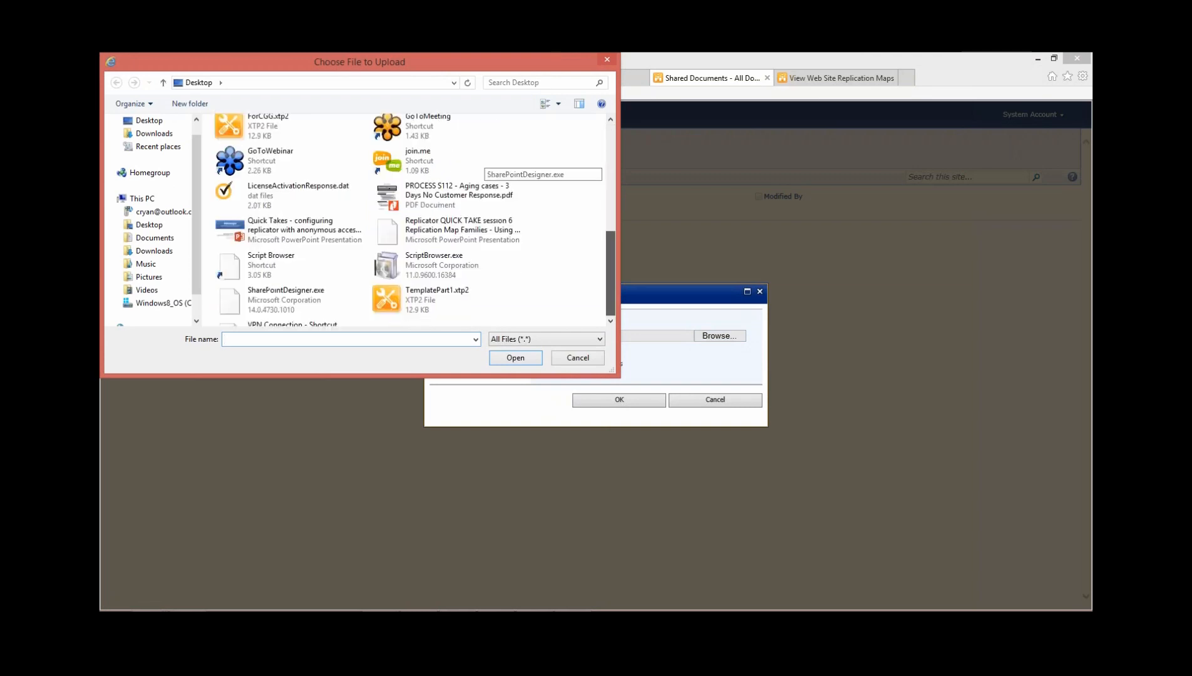
{"action": "scroll", "coordinate": [482, 166], "scroll_direction": "down", "scroll_amount": 1}
{"action": "scroll", "coordinate": [482, 166], "scroll_direction": "up", "scroll_amount": 4}
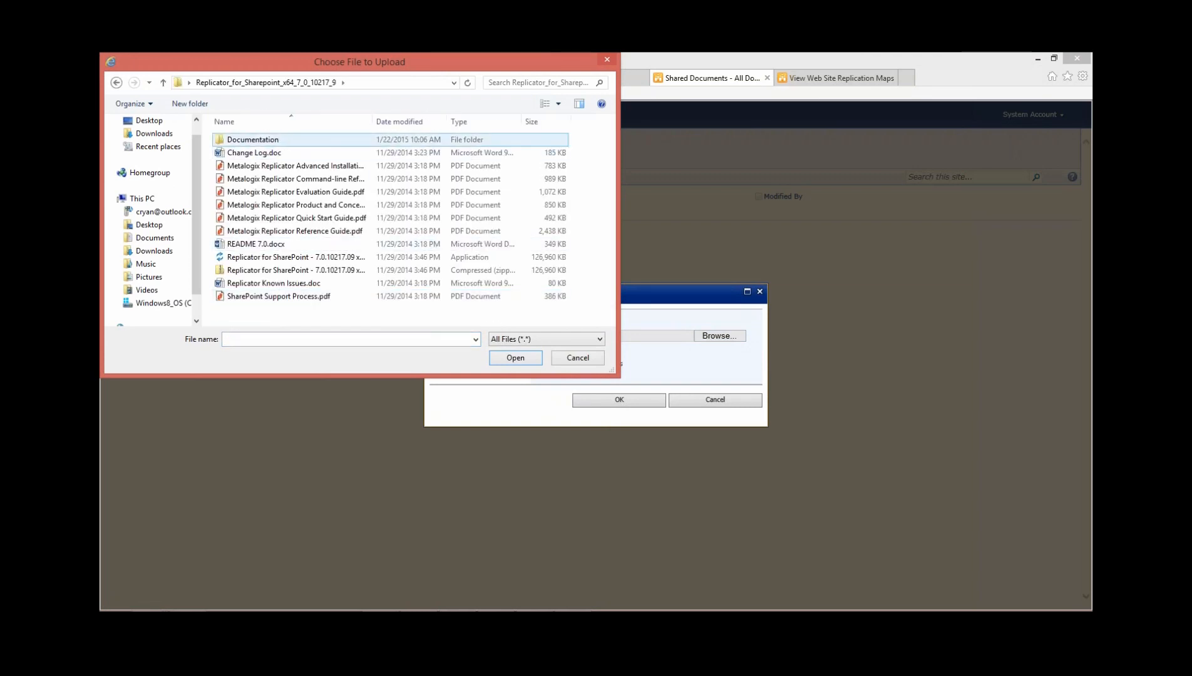
{"action": "double_click", "coordinate": [276, 140]}
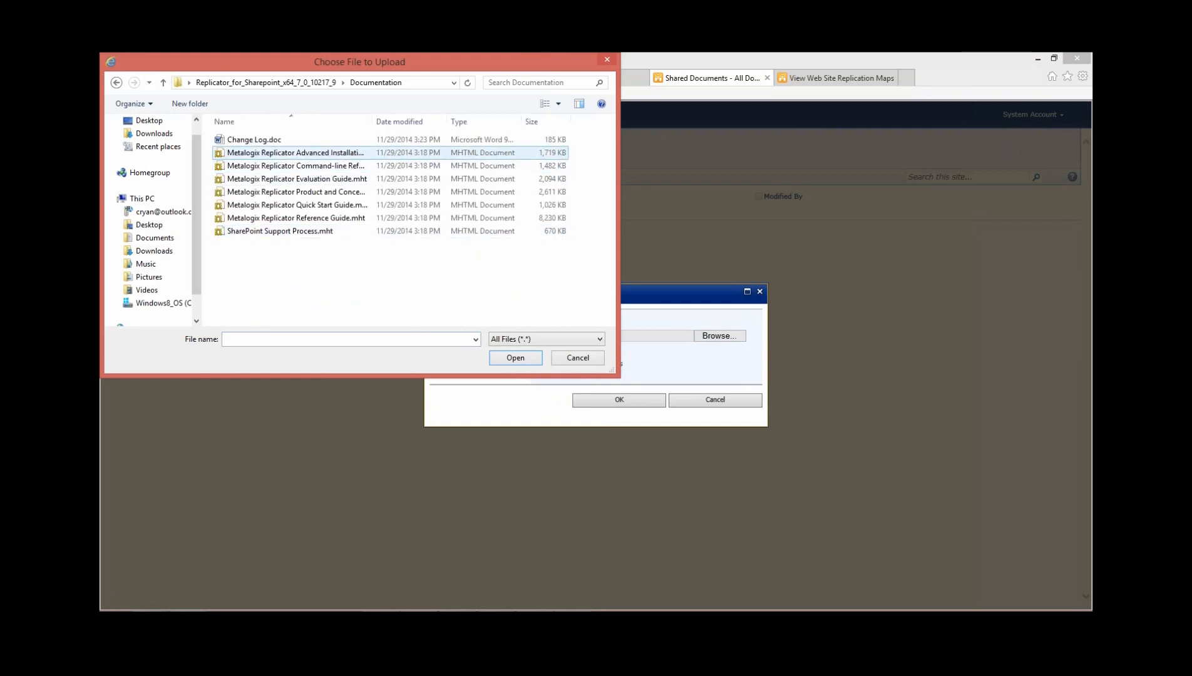
{"action": "double_click", "coordinate": [254, 139]}
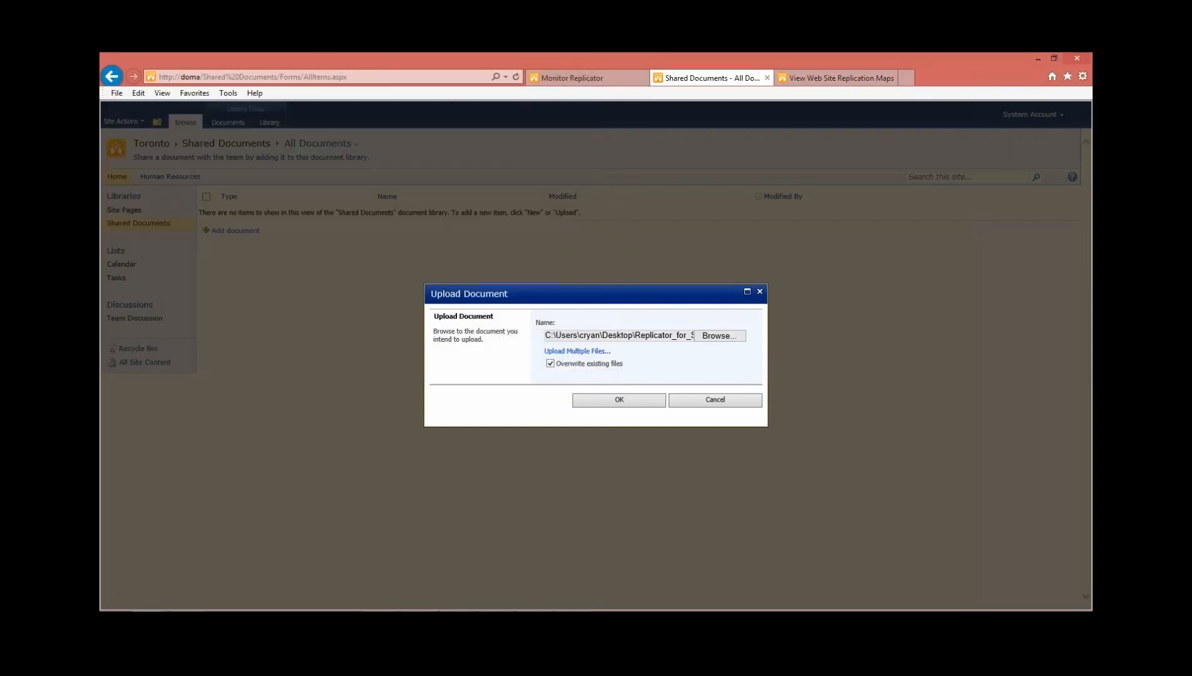
{"action": "left_click", "coordinate": [583, 401]}
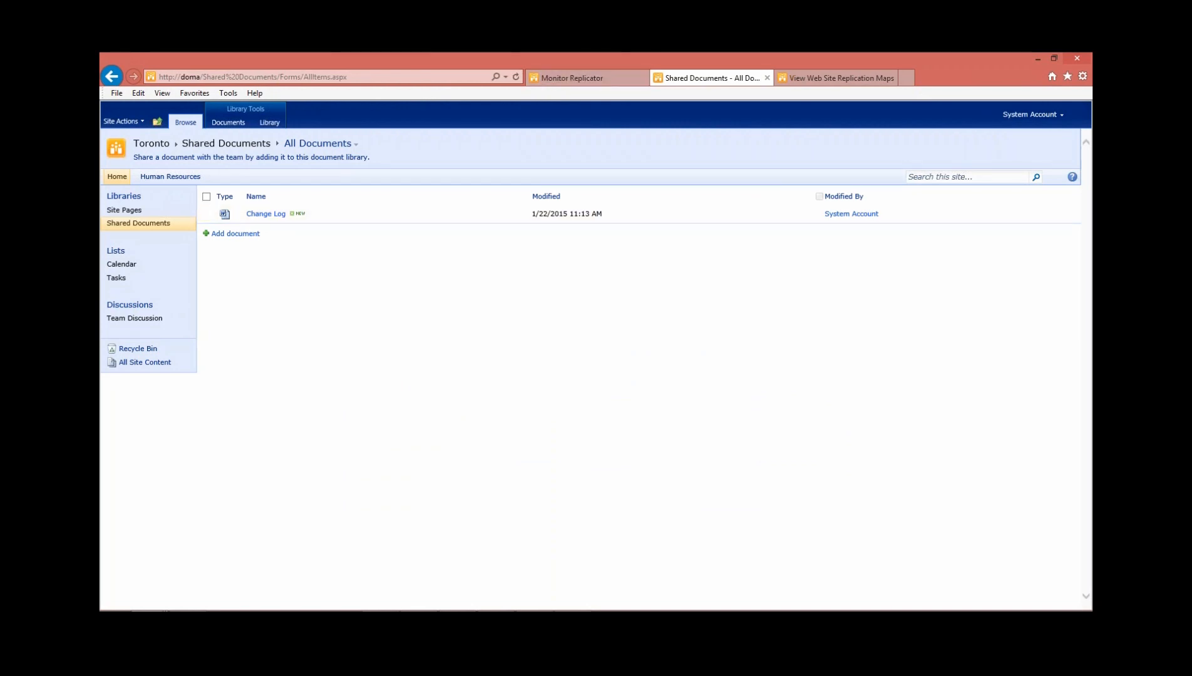
Switch the replication packages view to the SharePoint - 80 web application, inspect the newest outbound WAMF - / - Web Site package's events, and close its details
{"action": "left_click", "coordinate": [572, 77]}
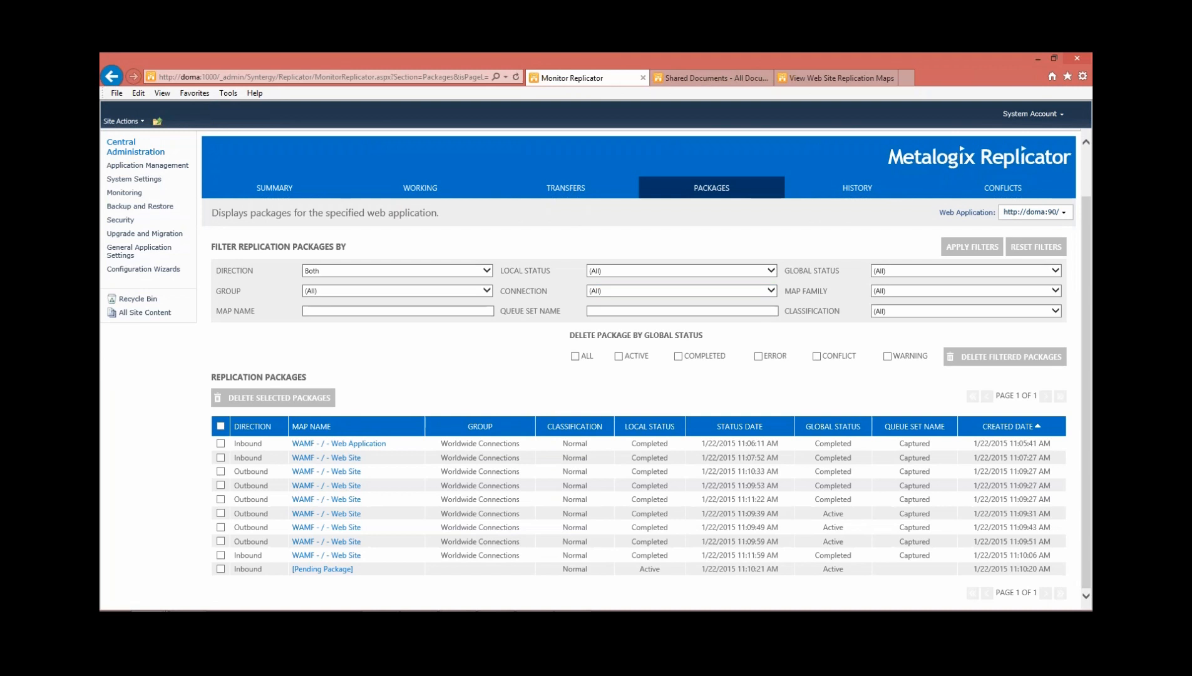
{"action": "left_click", "coordinate": [1035, 211]}
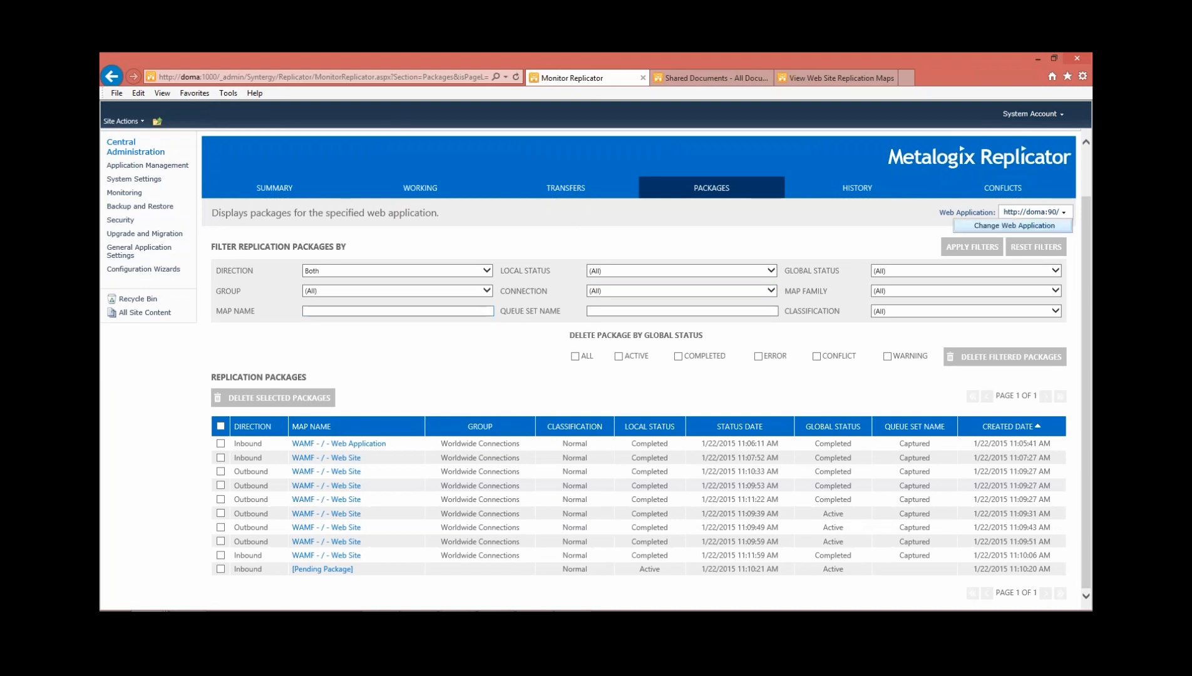
{"action": "left_click", "coordinate": [1012, 227]}
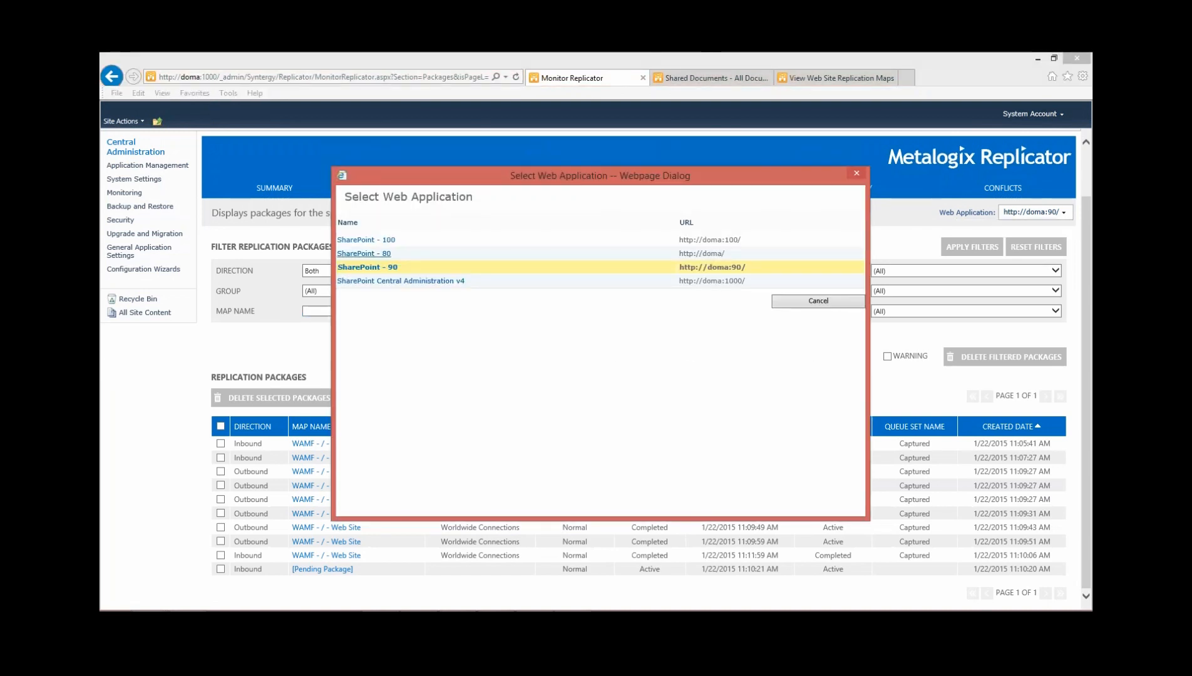
{"action": "left_click", "coordinate": [364, 253]}
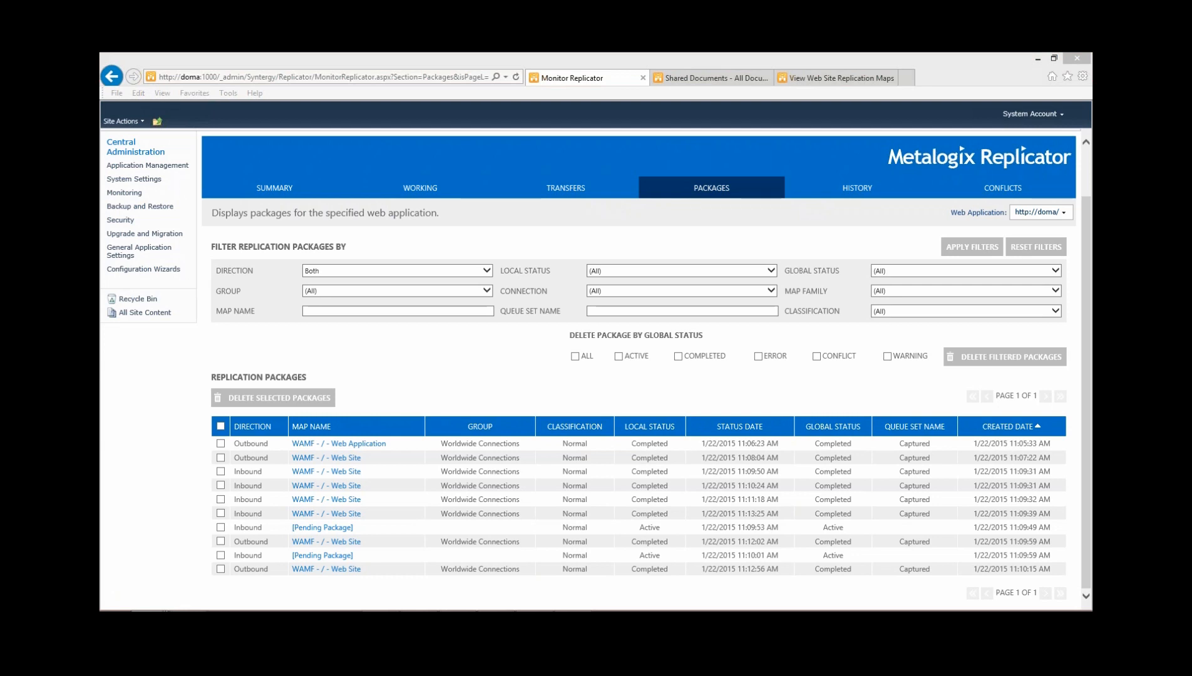
{"action": "left_click", "coordinate": [711, 188]}
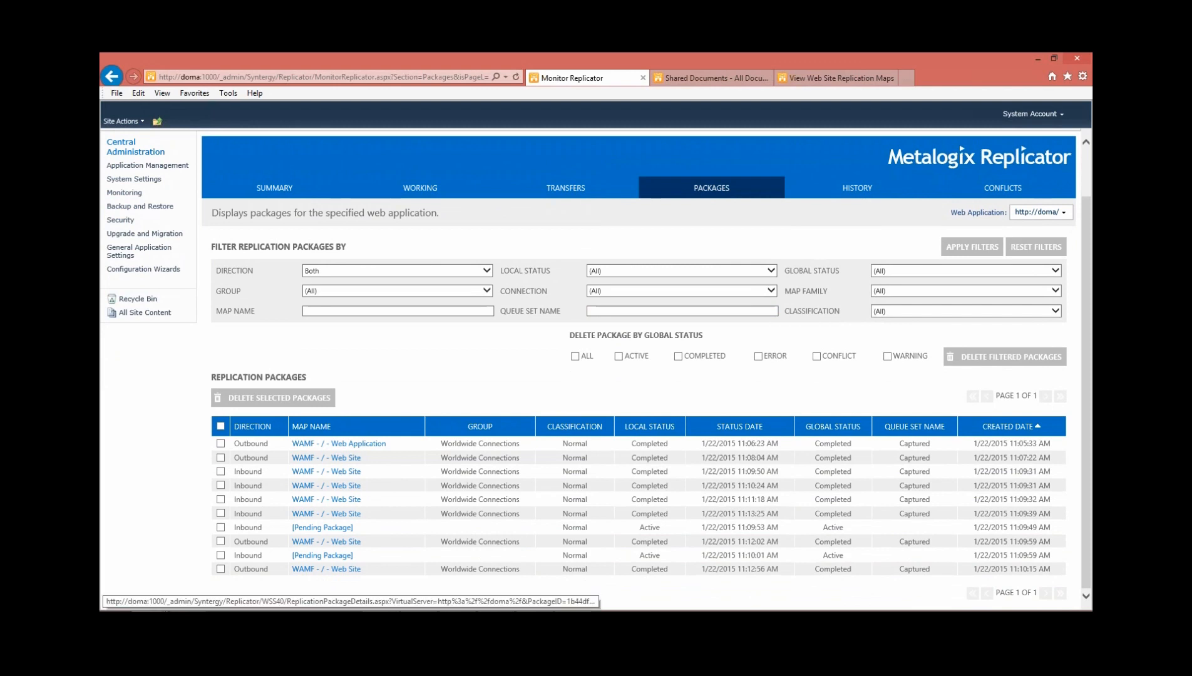
{"action": "left_click", "coordinate": [346, 570]}
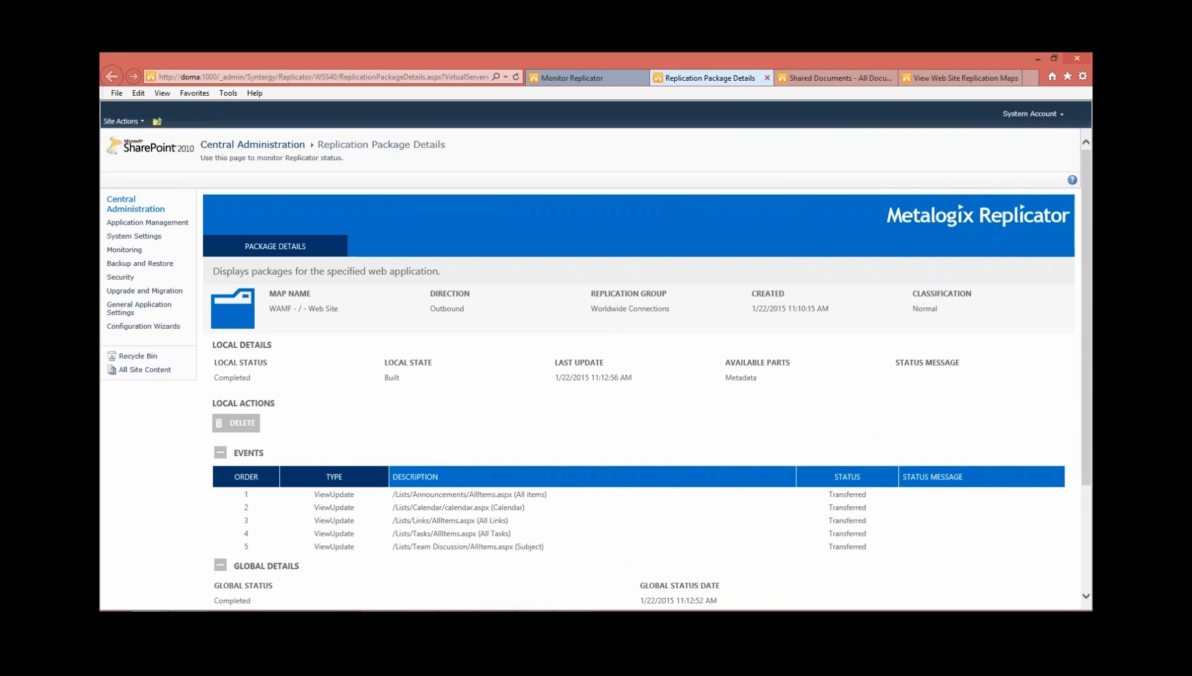
{"action": "left_click", "coordinate": [767, 78]}
Upload Metalogix Replicator Reference Guide.mht from the Documentation folder to the Vancouver site's Shared Documents library
{"action": "left_click", "coordinate": [712, 78]}
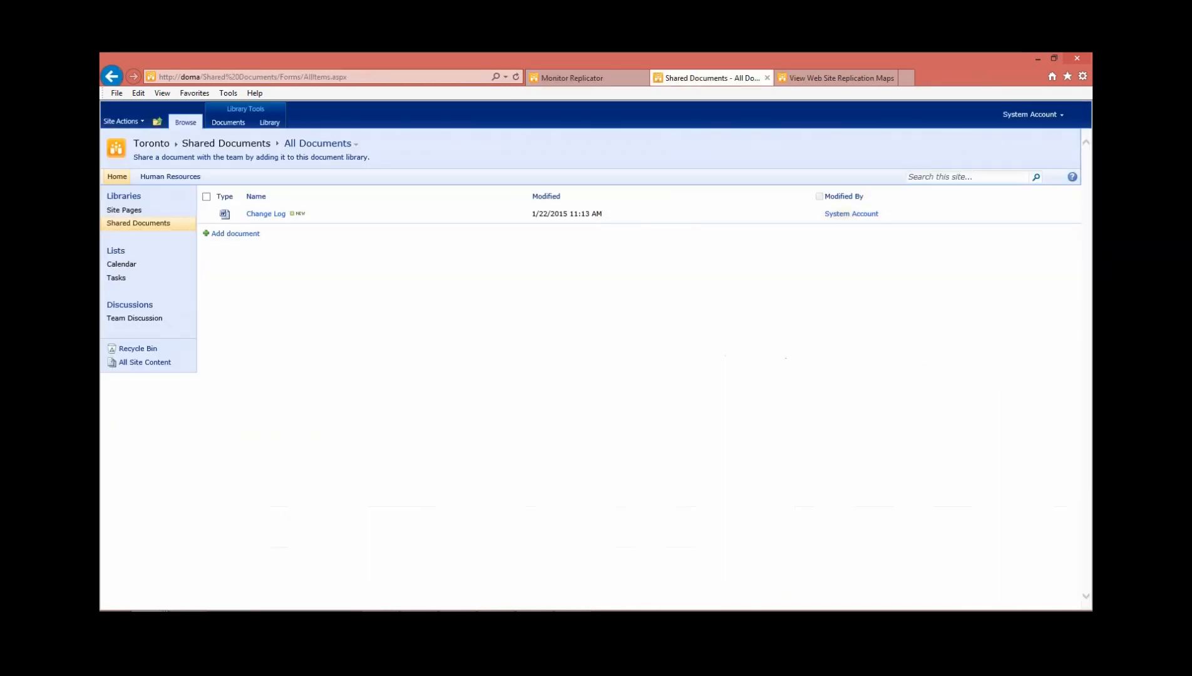
{"action": "left_click", "coordinate": [833, 78]}
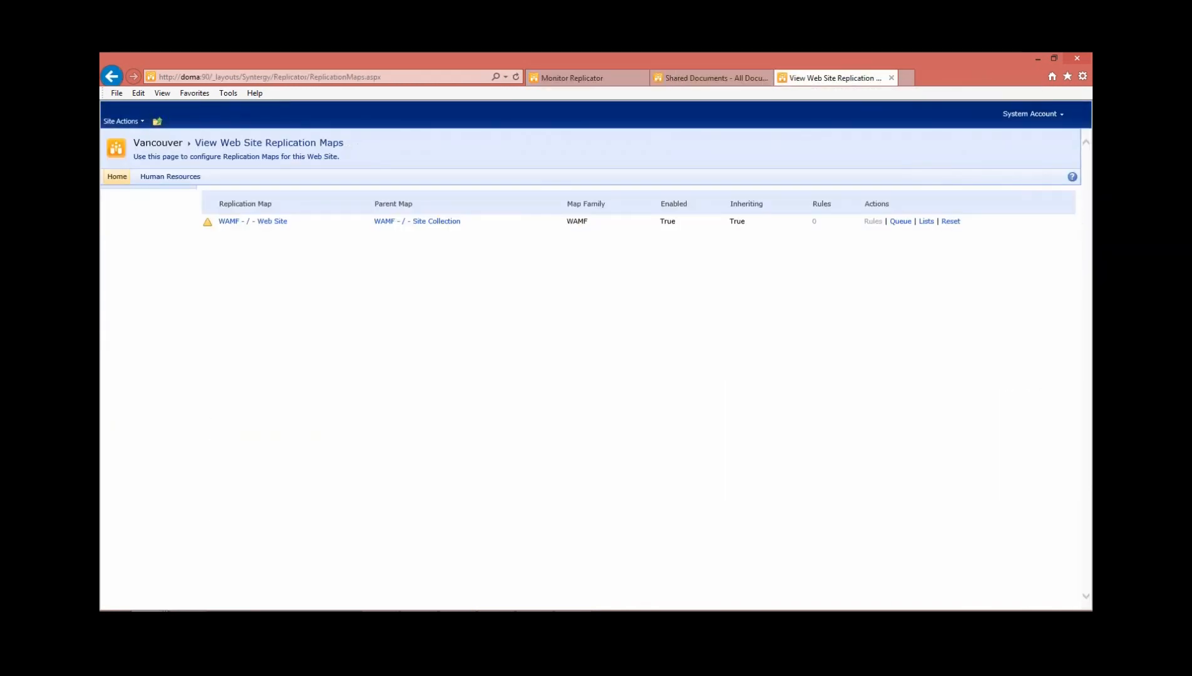
{"action": "left_click", "coordinate": [117, 176]}
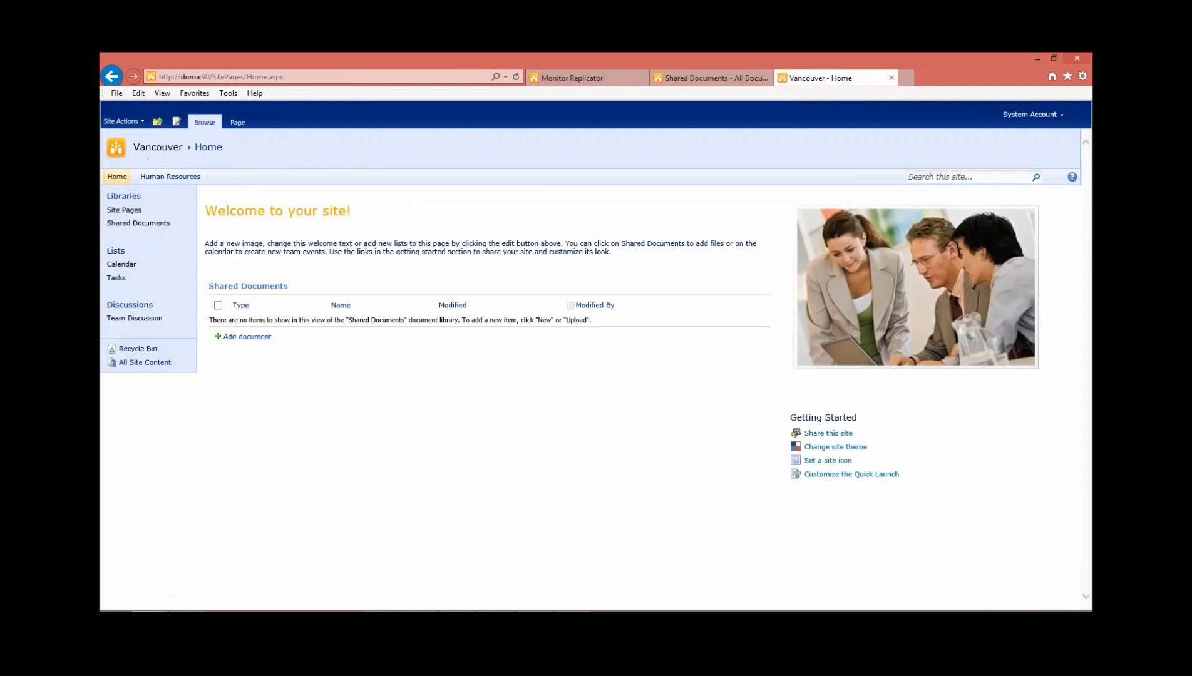
{"action": "left_click", "coordinate": [138, 223]}
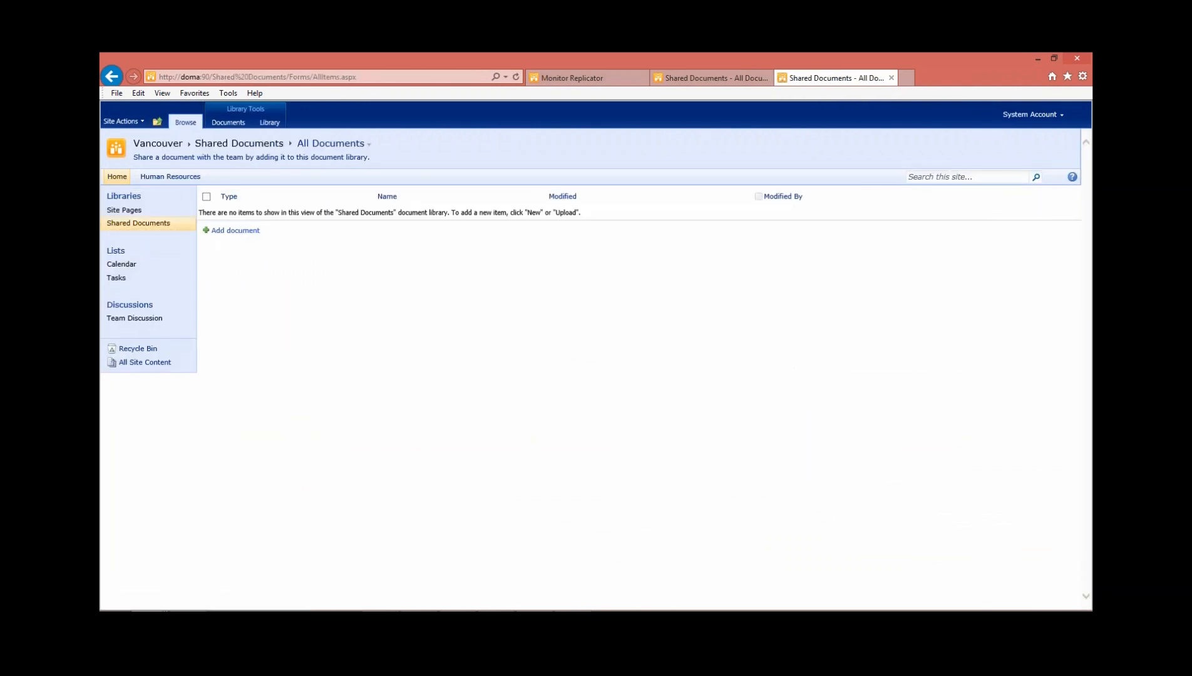
{"action": "left_click", "coordinate": [236, 231]}
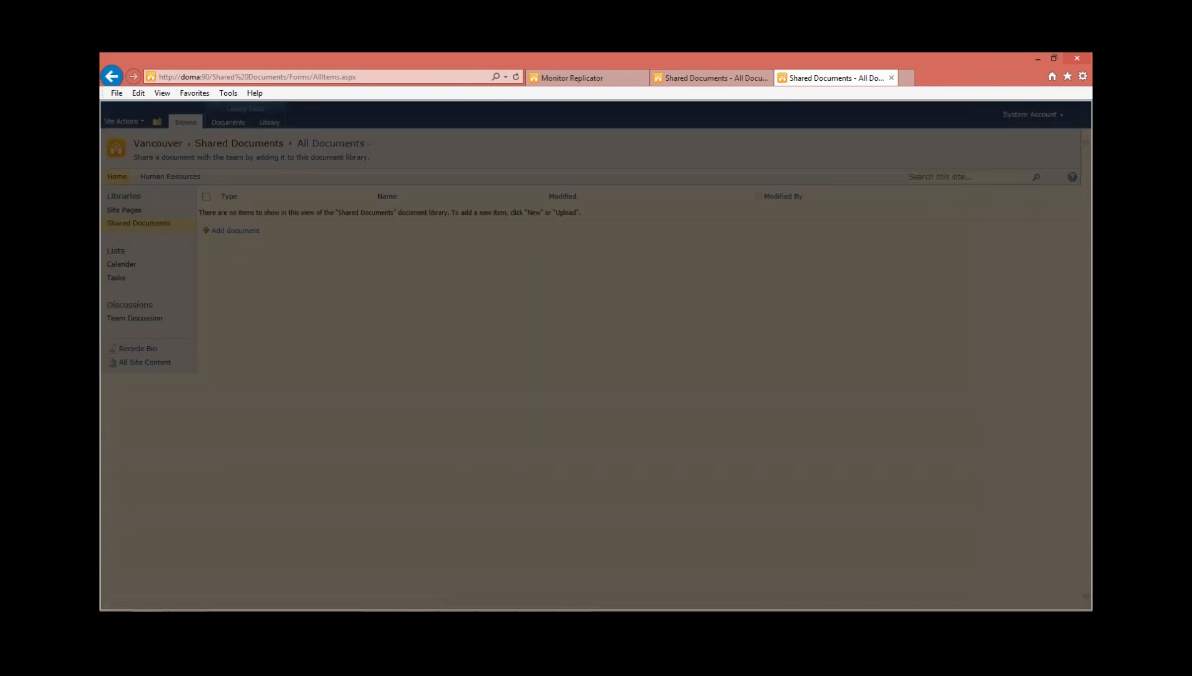
{"action": "left_click", "coordinate": [719, 336]}
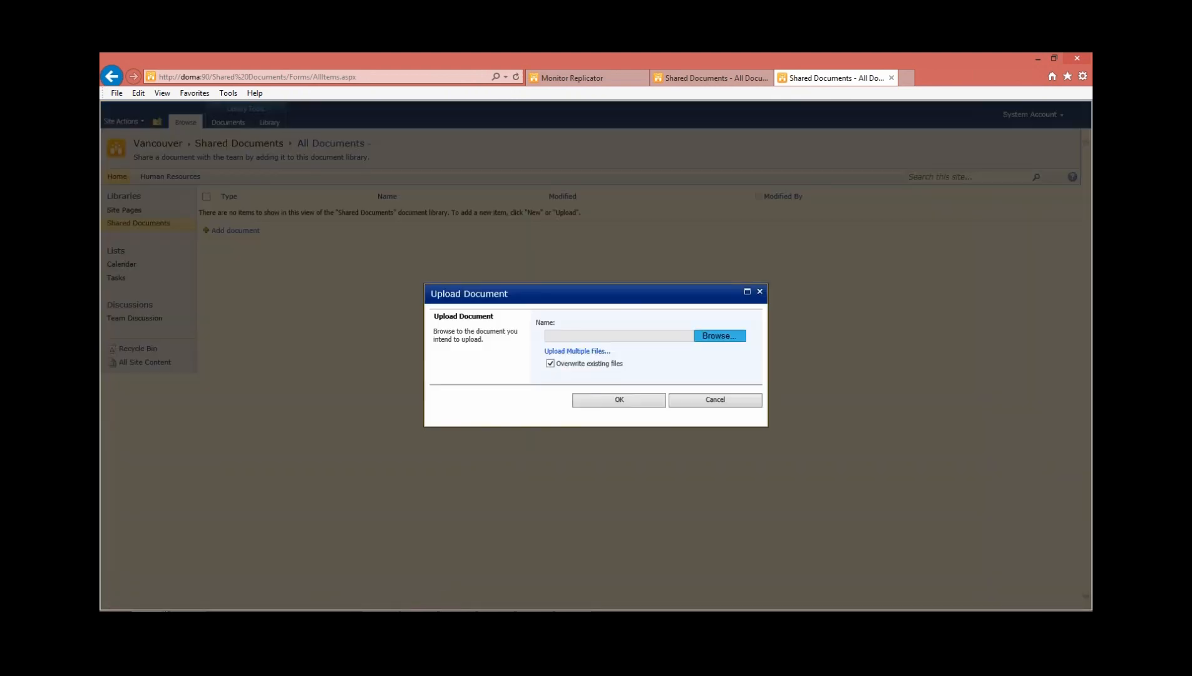
{"action": "left_click", "coordinate": [296, 218]}
{"action": "double_click", "coordinate": [296, 217]}
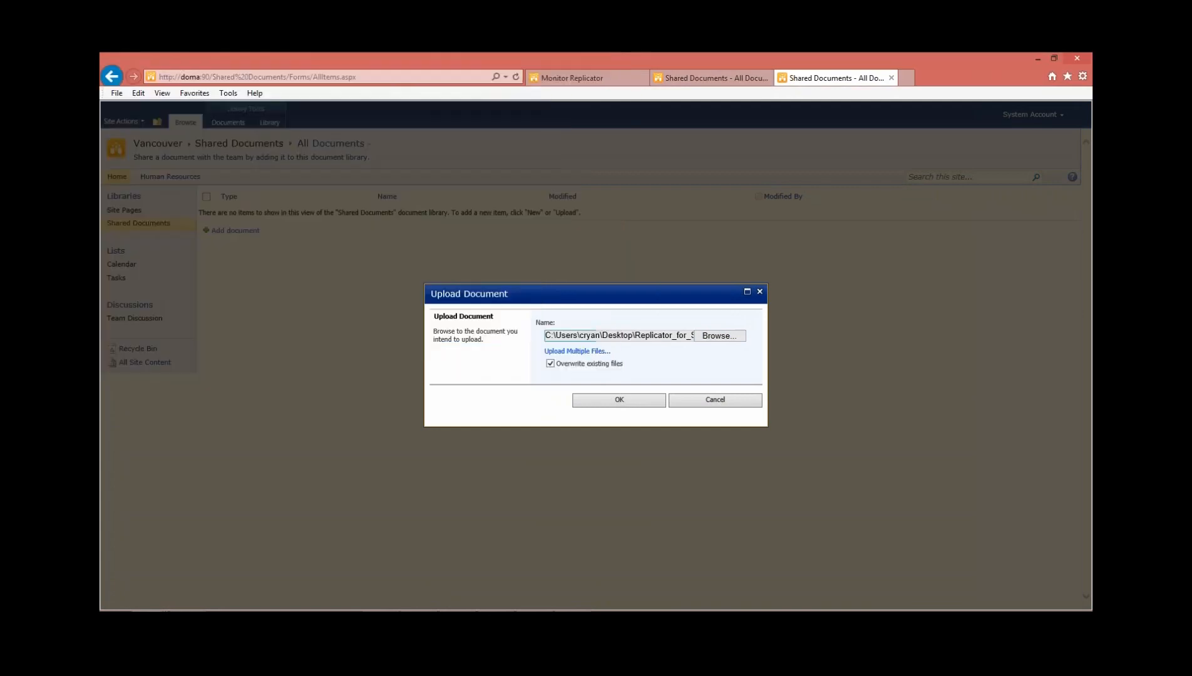
{"action": "left_click", "coordinate": [619, 400]}
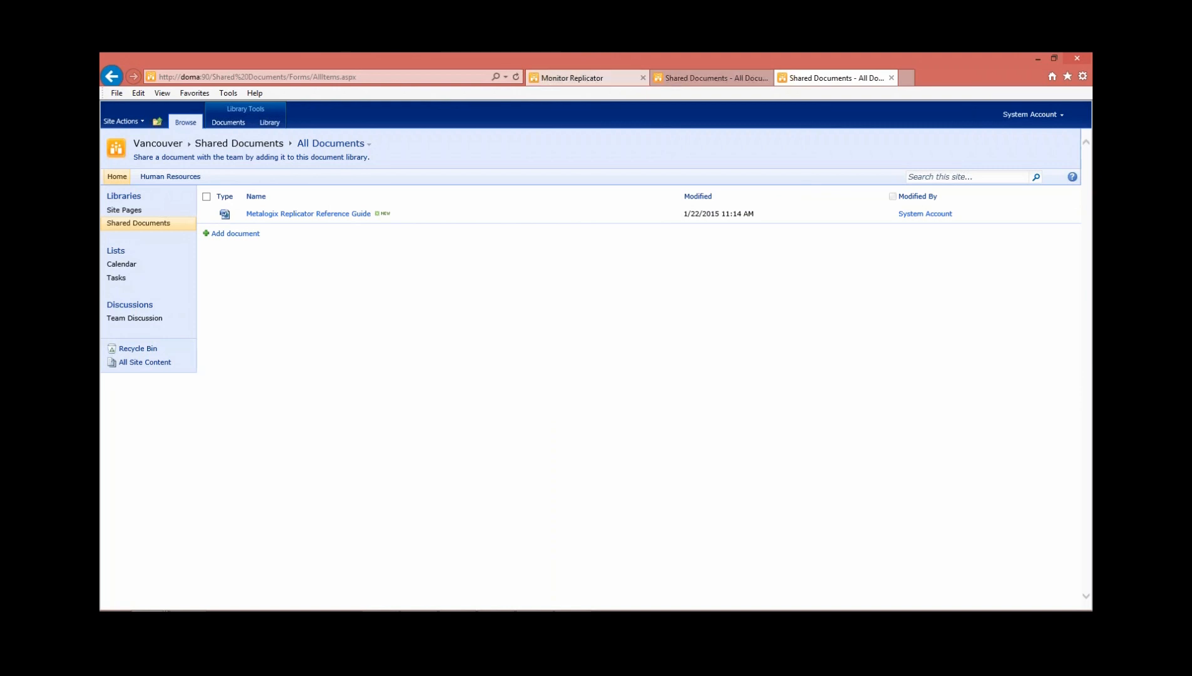
Refresh the replication packages in Monitor Replicator, switch the view to the SharePoint - 90 web application, and review its package list
{"action": "left_click", "coordinate": [582, 79]}
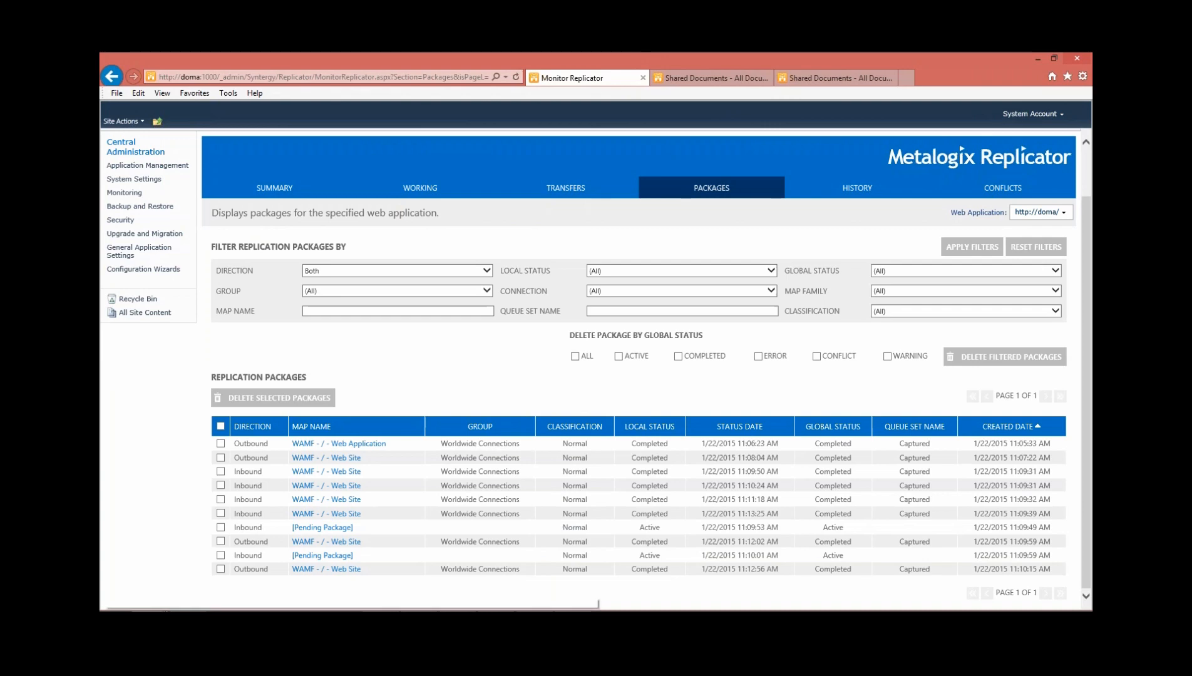
{"action": "left_click", "coordinate": [711, 188]}
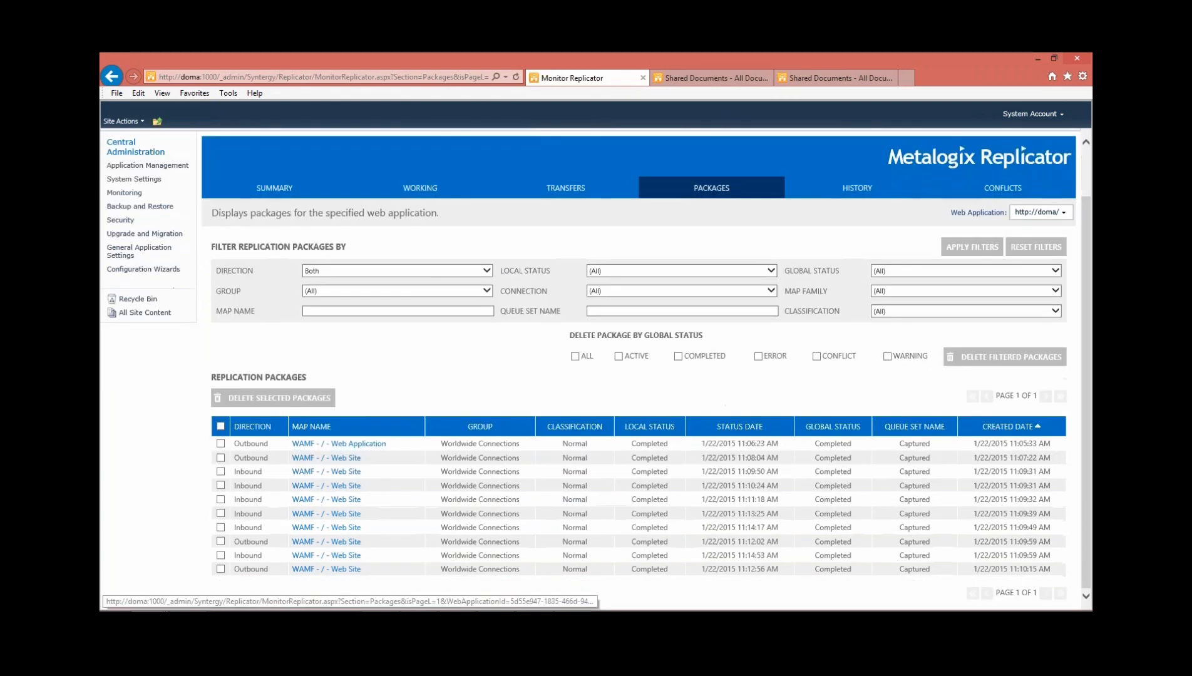
{"action": "left_click", "coordinate": [1041, 212]}
{"action": "left_click", "coordinate": [1012, 227]}
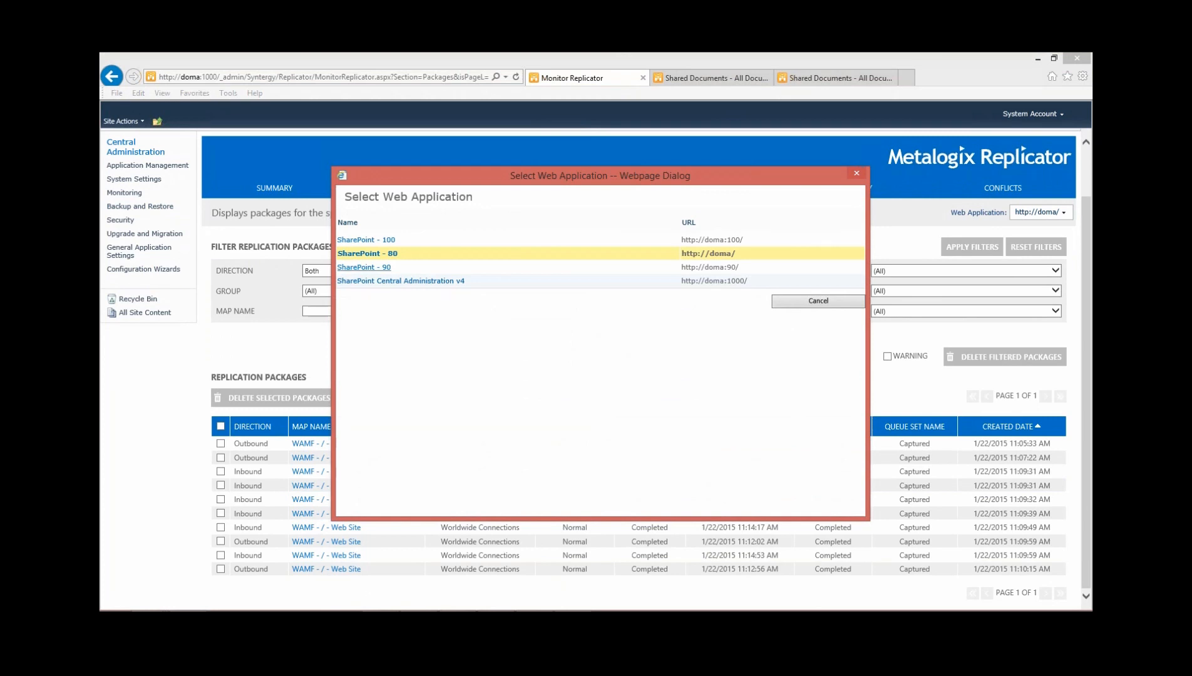
{"action": "left_click", "coordinate": [364, 267]}
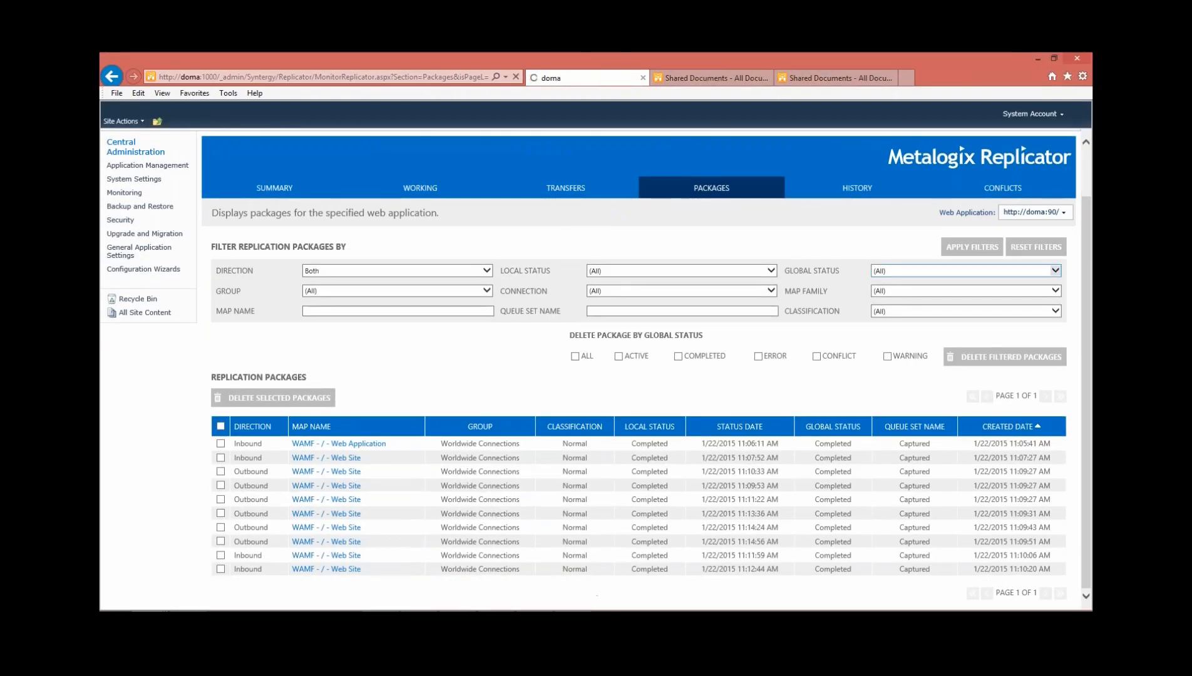
{"action": "scroll", "coordinate": [596, 370], "scroll_direction": "down", "scroll_amount": 2}
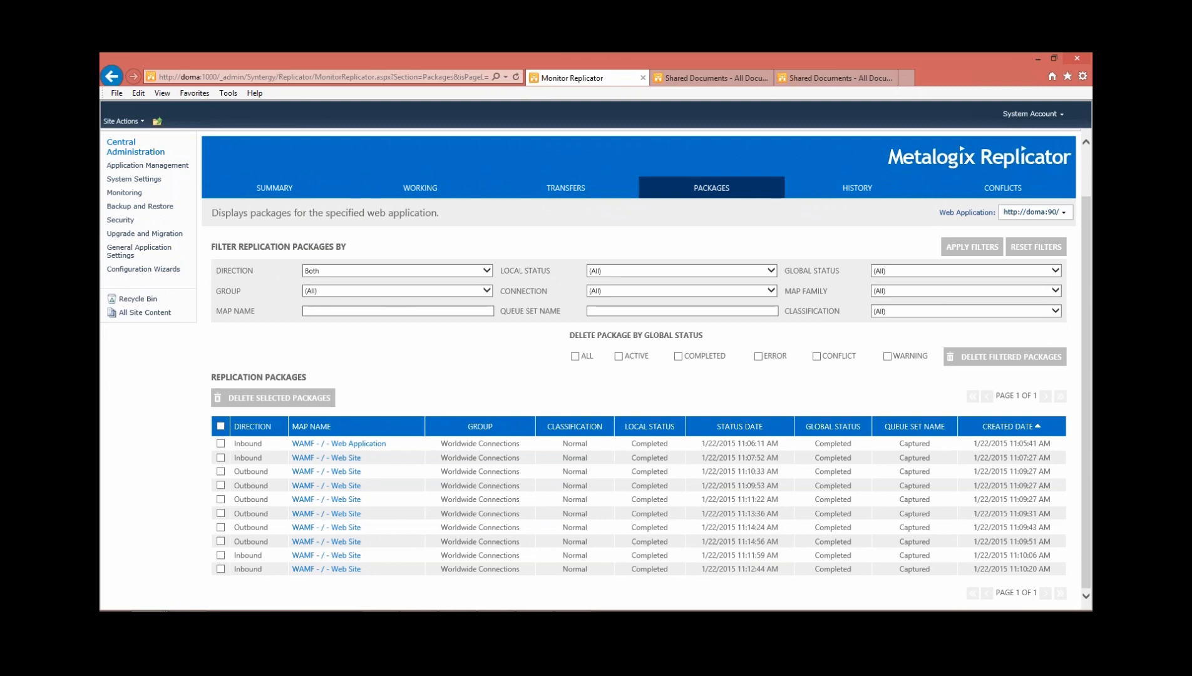
{"action": "left_click", "coordinate": [147, 166]}
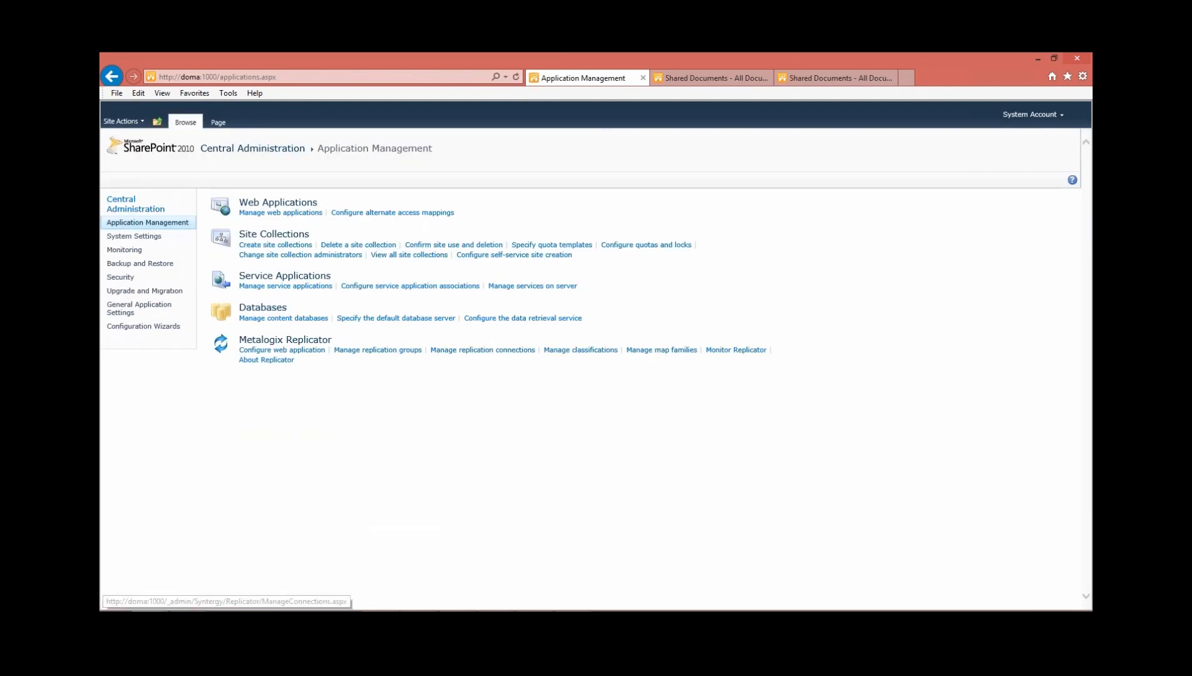
{"action": "left_click", "coordinate": [661, 350]}
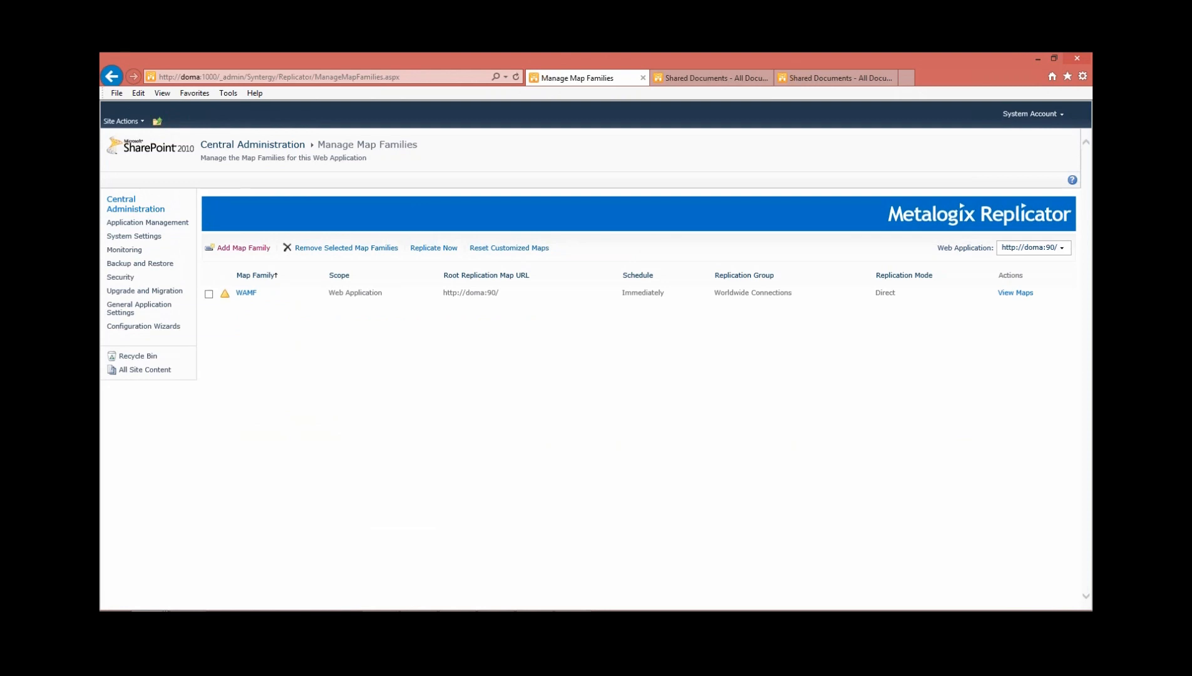
{"action": "left_click", "coordinate": [1016, 293]}
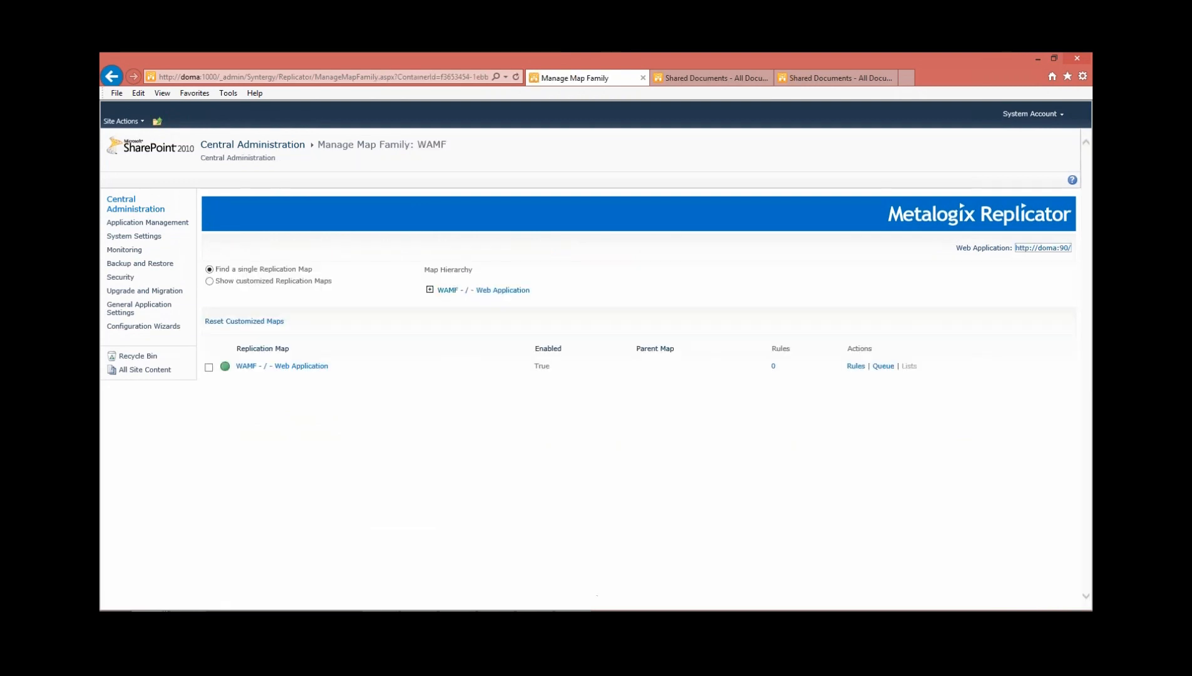
{"action": "left_click", "coordinate": [429, 290]}
{"action": "left_click", "coordinate": [442, 302]}
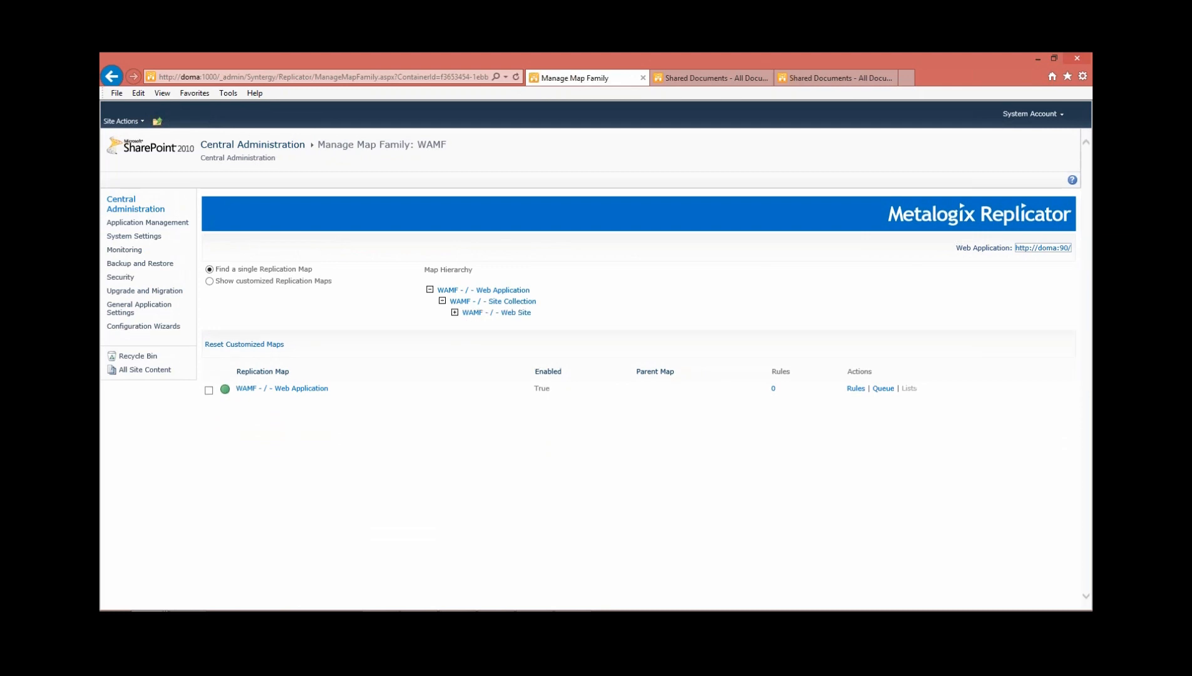
{"action": "left_click", "coordinate": [454, 312]}
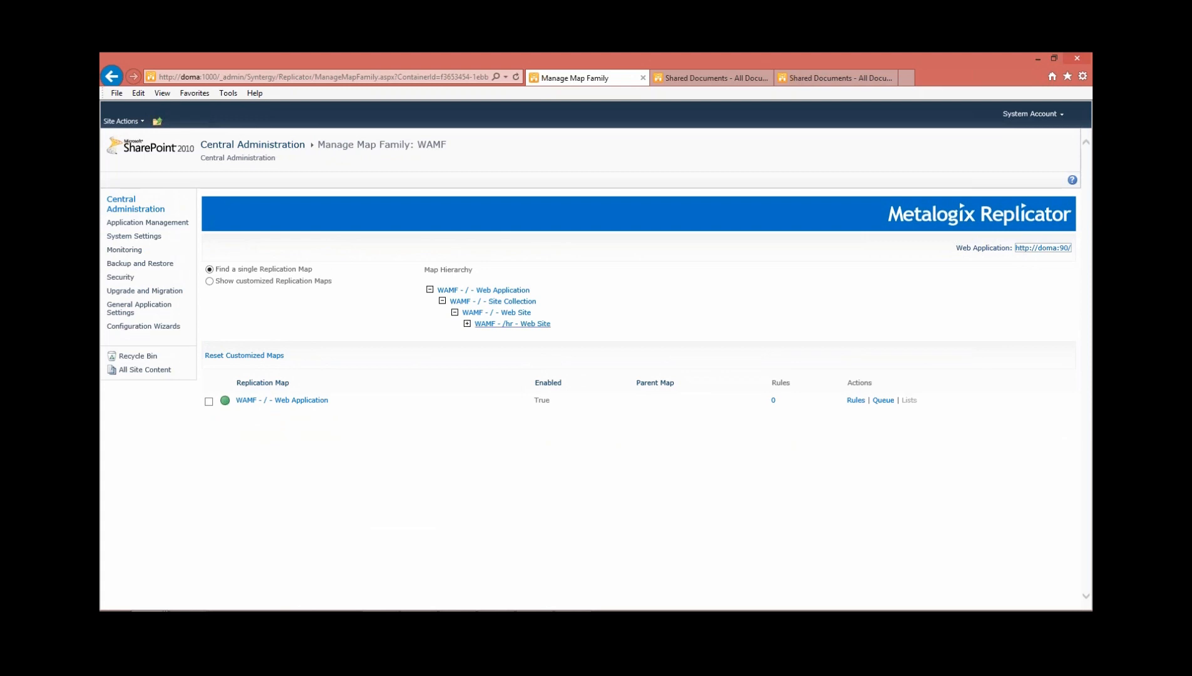
{"action": "left_click", "coordinate": [512, 324]}
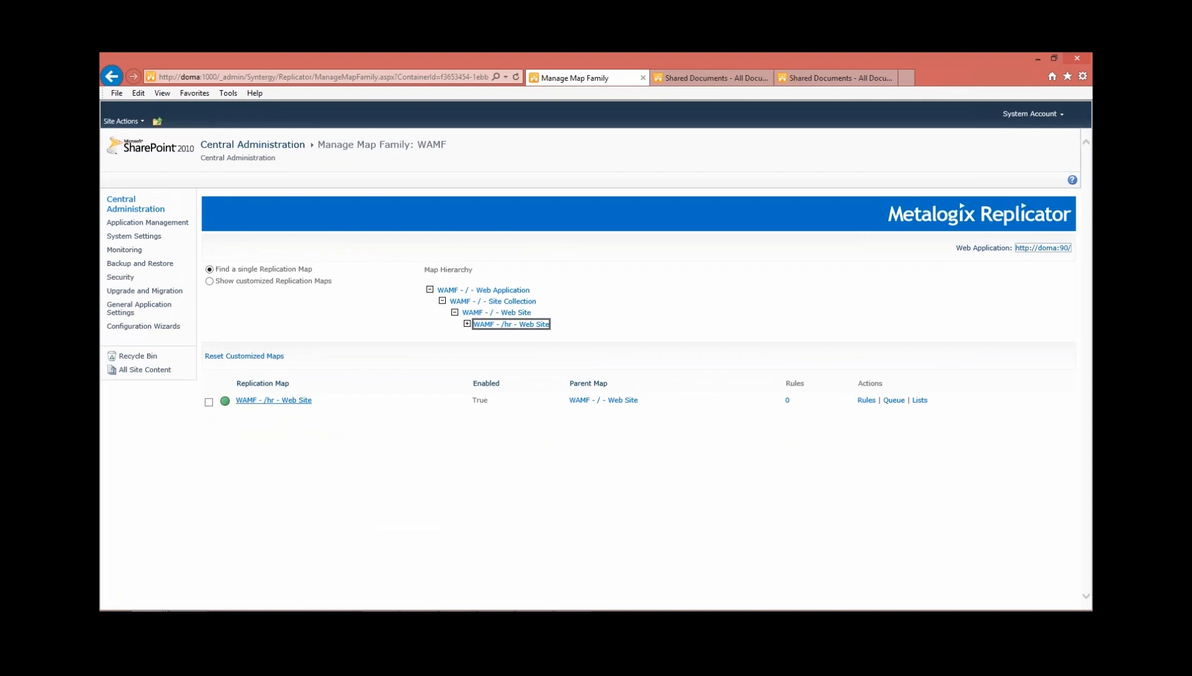
Open the WAMF - /hr - Web Site map's settings and disable inheriting replication events, connections and rules from the parent map
{"action": "left_click", "coordinate": [273, 400]}
{"action": "scroll", "coordinate": [496, 270], "scroll_direction": "down", "scroll_amount": 2}
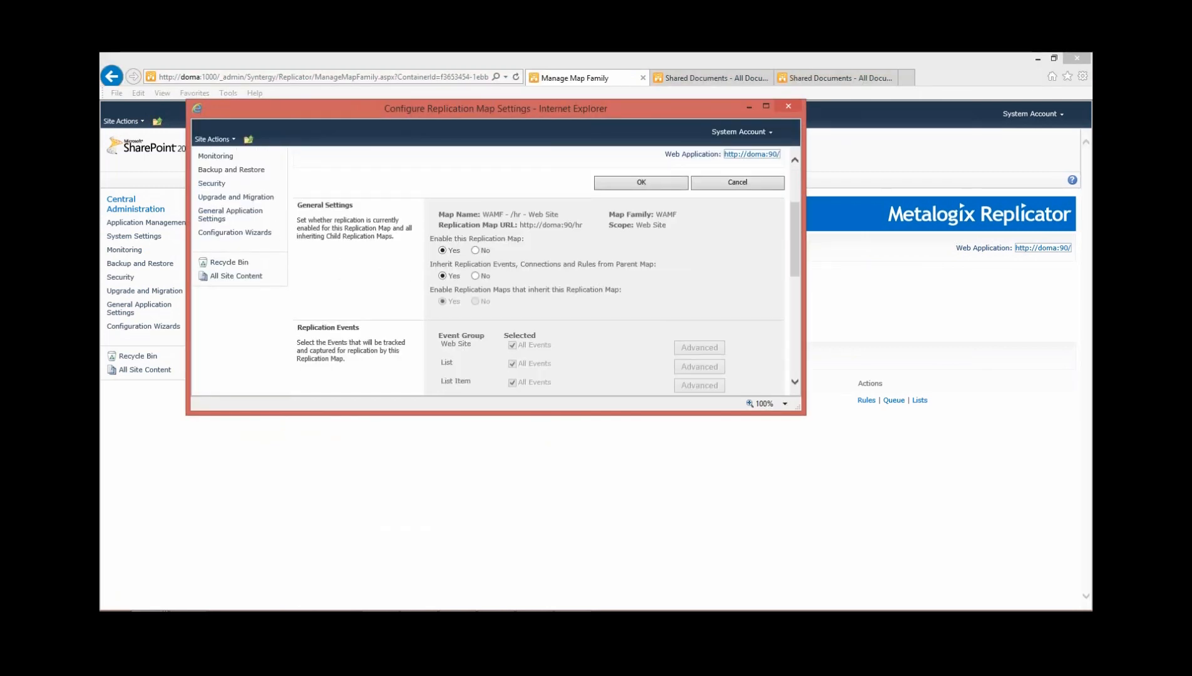
{"action": "left_click_drag", "start_coordinate": [430, 265], "coordinate": [516, 264]}
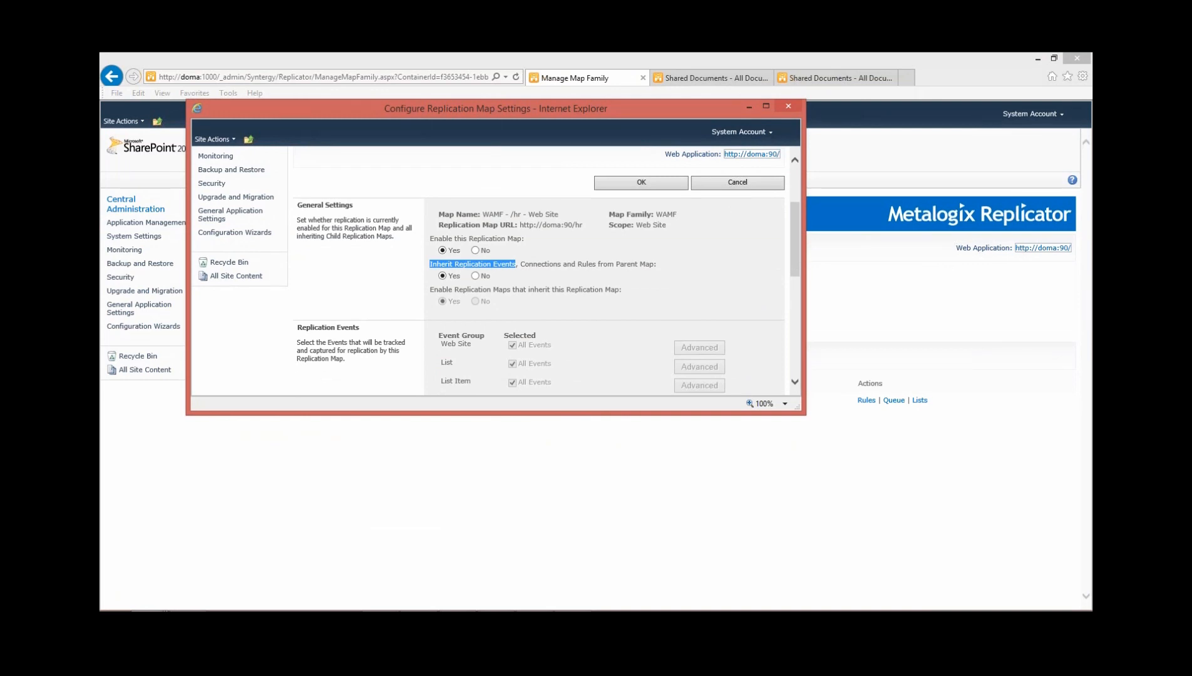
{"action": "left_click", "coordinate": [475, 276]}
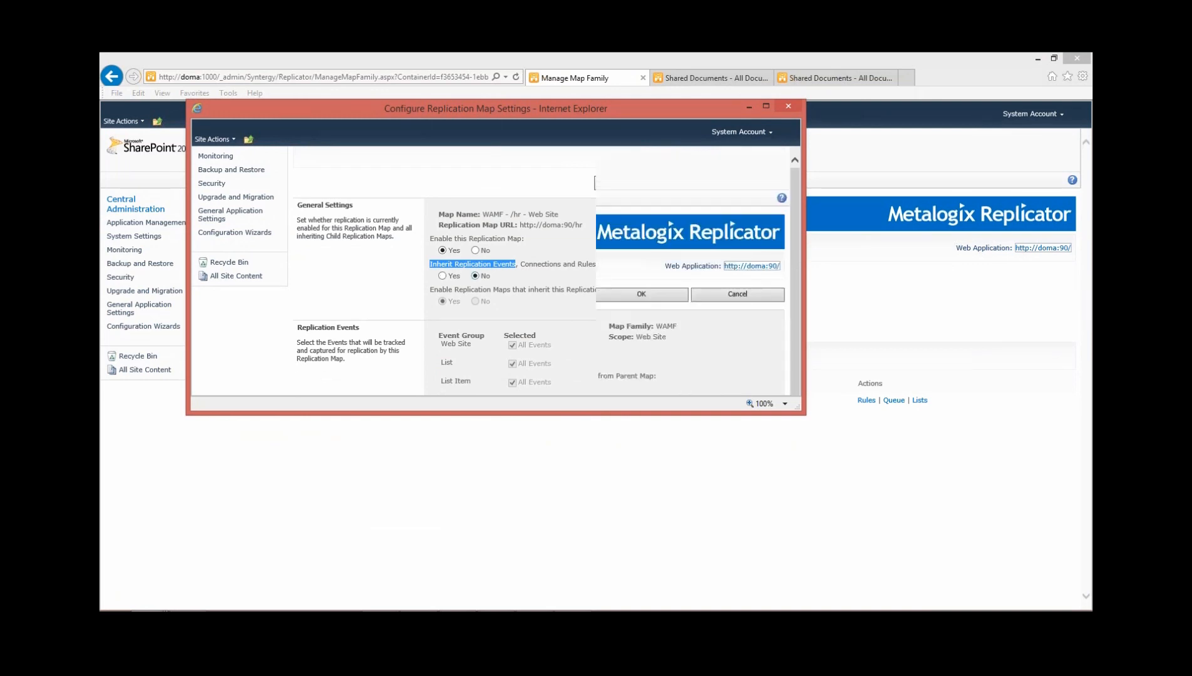
Select all Look and Feel replication events for the map, keep the Toronto outbound connection selected, and save the settings
{"action": "scroll", "coordinate": [488, 271], "scroll_direction": "down", "scroll_amount": 1}
{"action": "scroll", "coordinate": [489, 270], "scroll_direction": "down", "scroll_amount": 1}
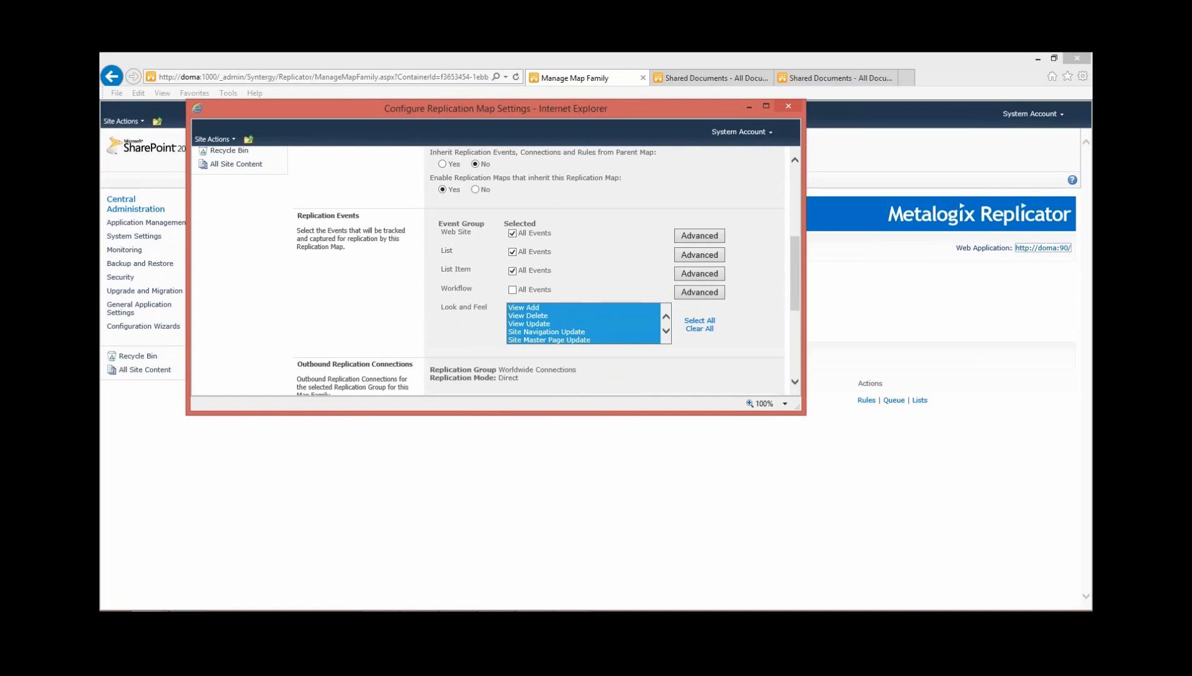
{"action": "scroll", "coordinate": [489, 270], "scroll_direction": "down", "scroll_amount": 1}
{"action": "scroll", "coordinate": [488, 271], "scroll_direction": "up", "scroll_amount": 1}
{"action": "left_click", "coordinate": [666, 331]}
{"action": "left_click", "coordinate": [700, 320]}
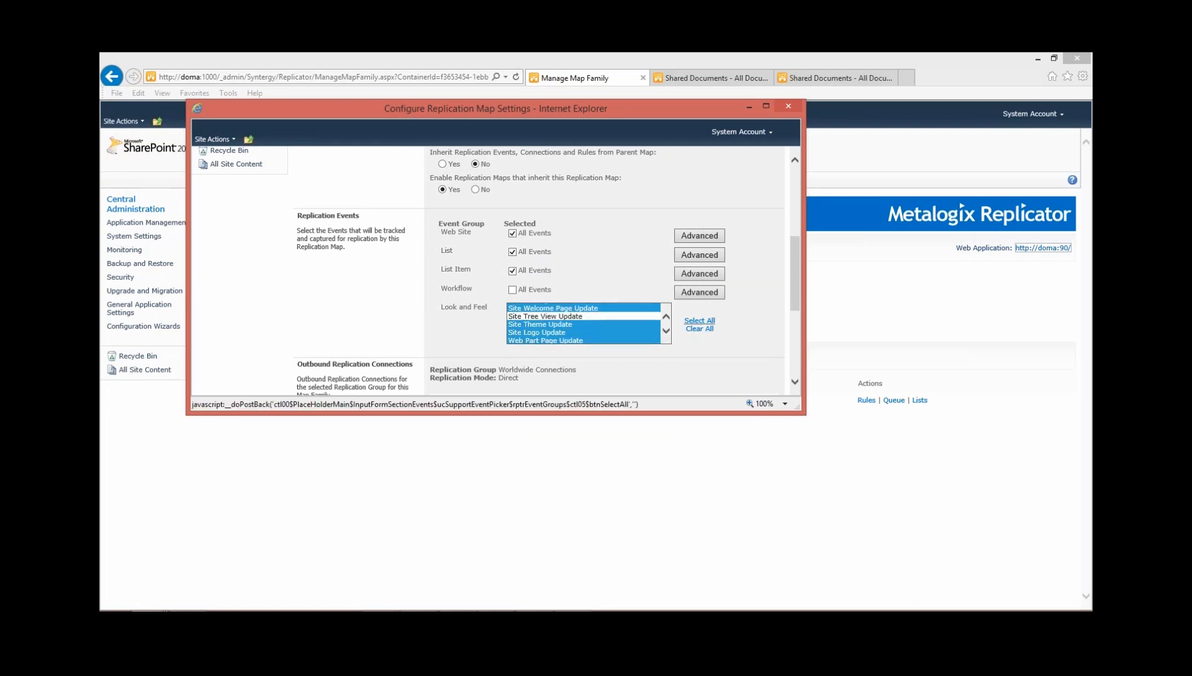
{"action": "scroll", "coordinate": [488, 269], "scroll_direction": "down", "scroll_amount": 3}
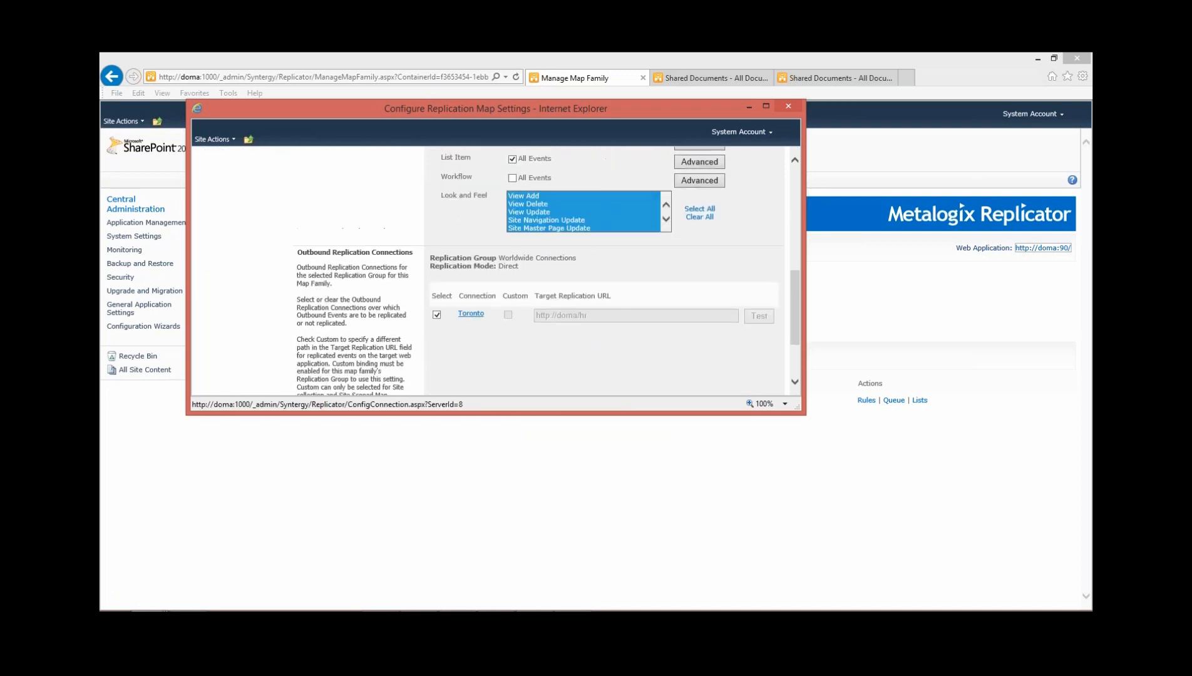
{"action": "scroll", "coordinate": [489, 269], "scroll_direction": "down", "scroll_amount": 1}
{"action": "scroll", "coordinate": [488, 269], "scroll_direction": "up", "scroll_amount": 1}
{"action": "scroll", "coordinate": [488, 269], "scroll_direction": "down", "scroll_amount": 1}
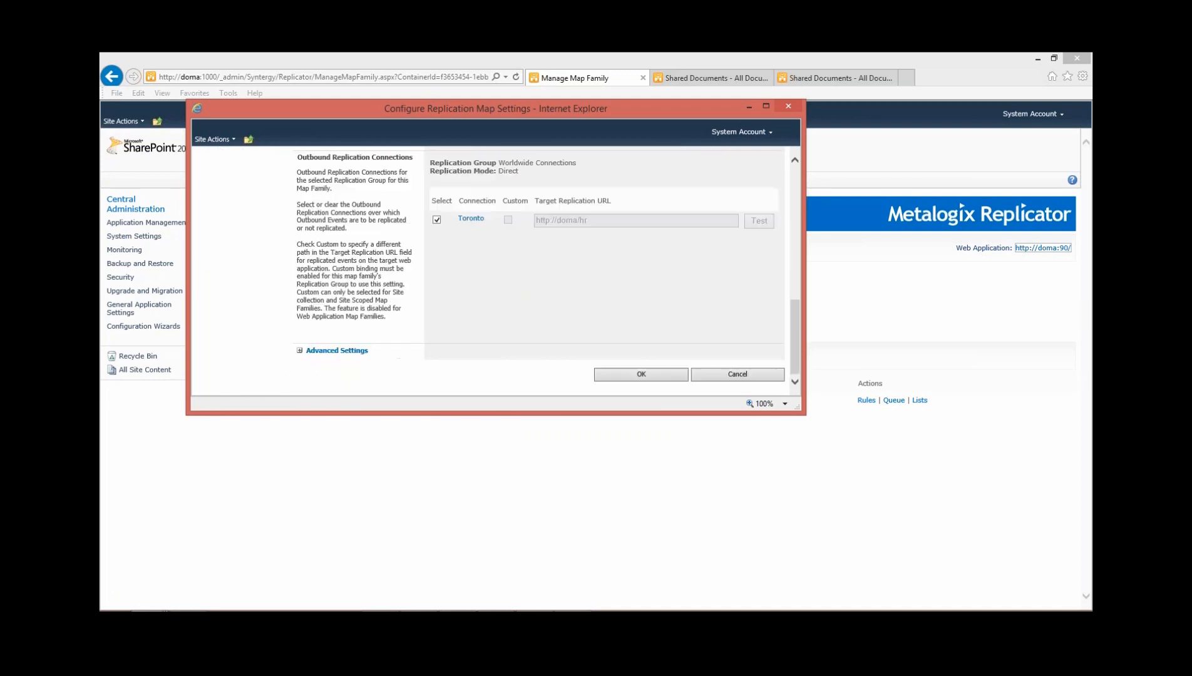
{"action": "left_click", "coordinate": [641, 374]}
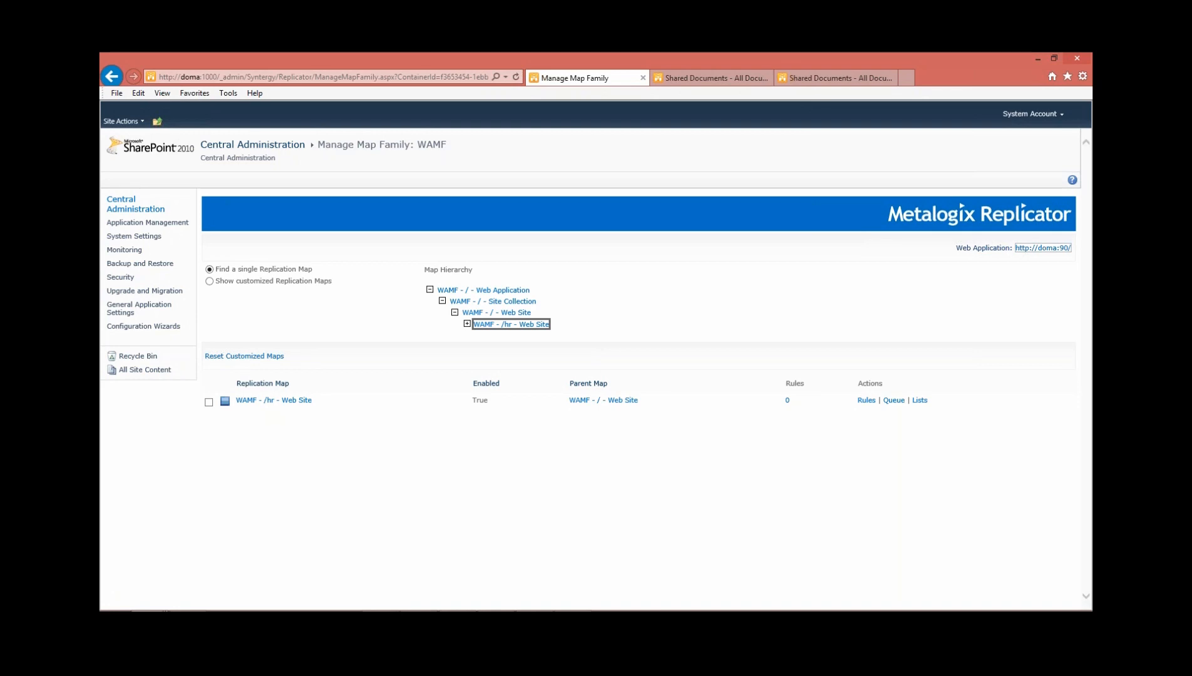
{"action": "left_click", "coordinate": [711, 78]}
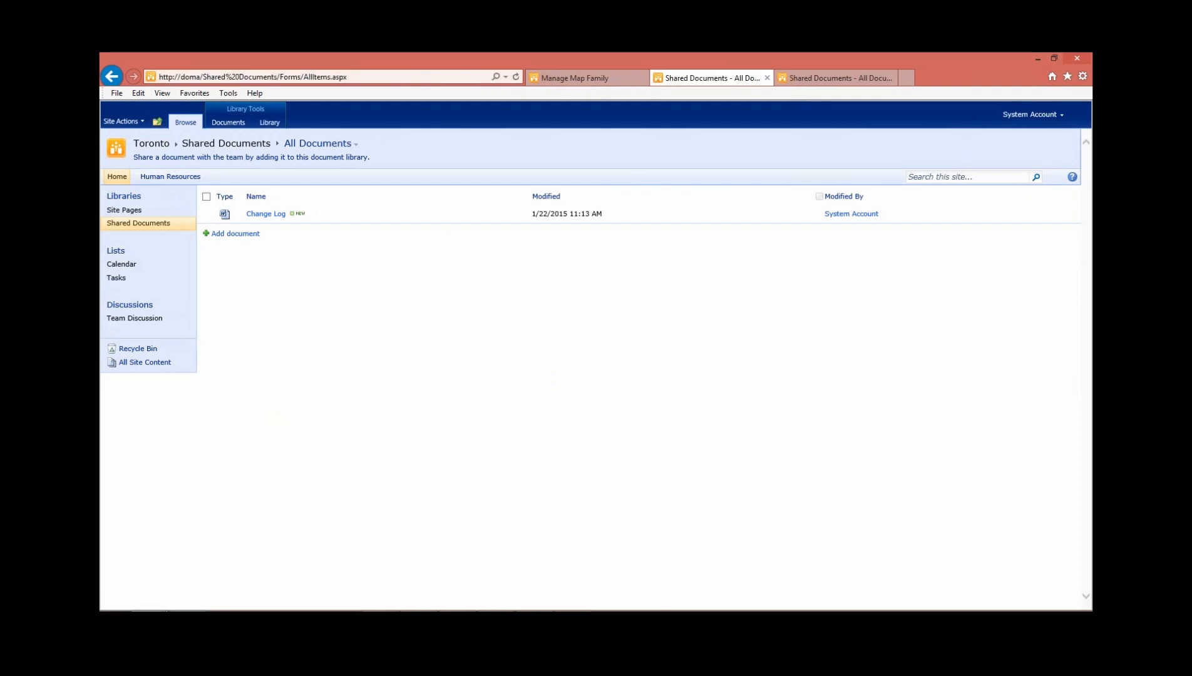
{"action": "left_click", "coordinate": [263, 77]}
{"action": "left_click_drag", "start_coordinate": [202, 77], "coordinate": [376, 77]}
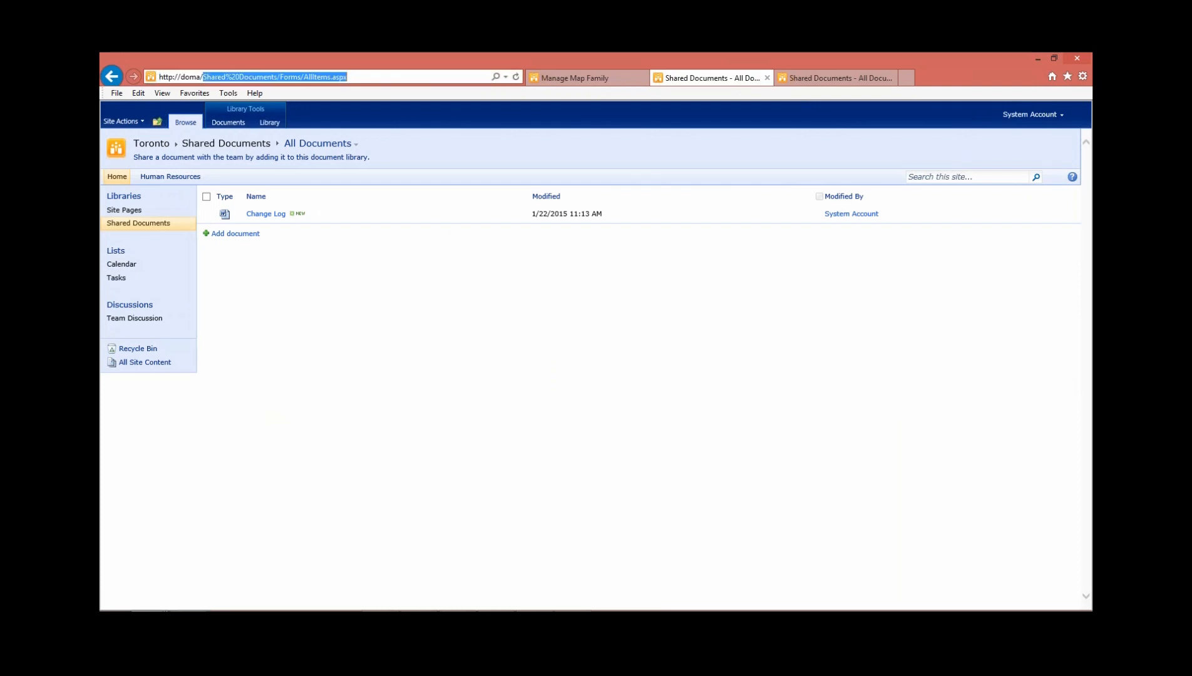
{"action": "left_click", "coordinate": [506, 77]}
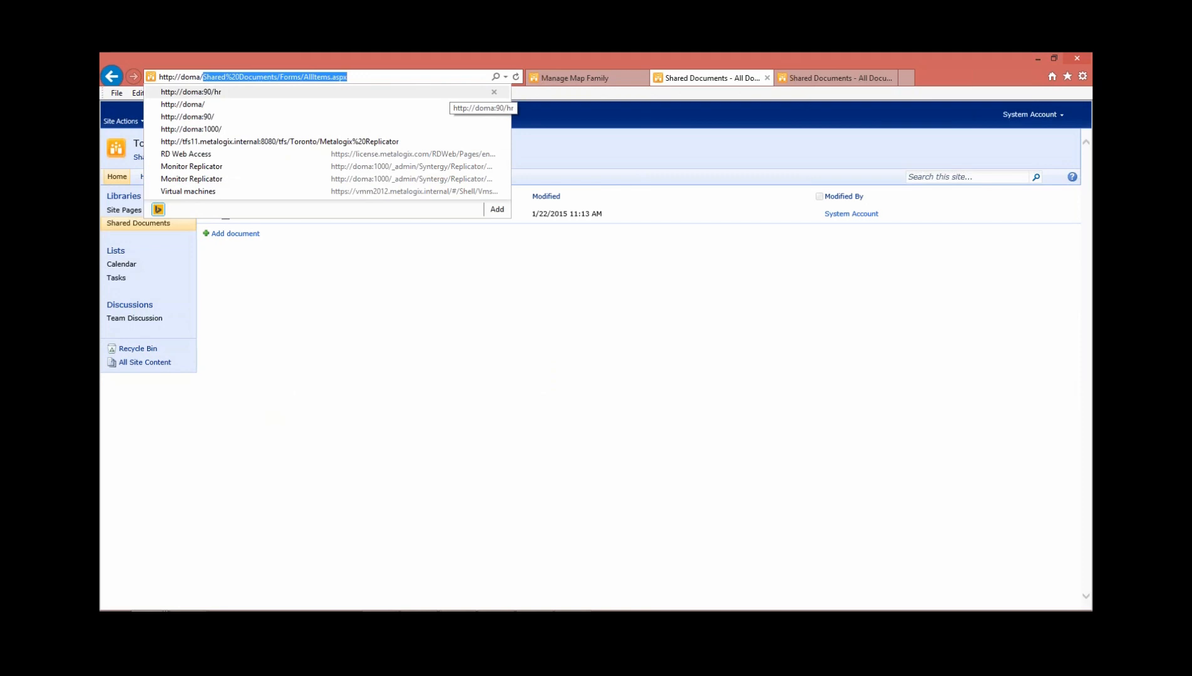
{"action": "type", "text": "hr/"}
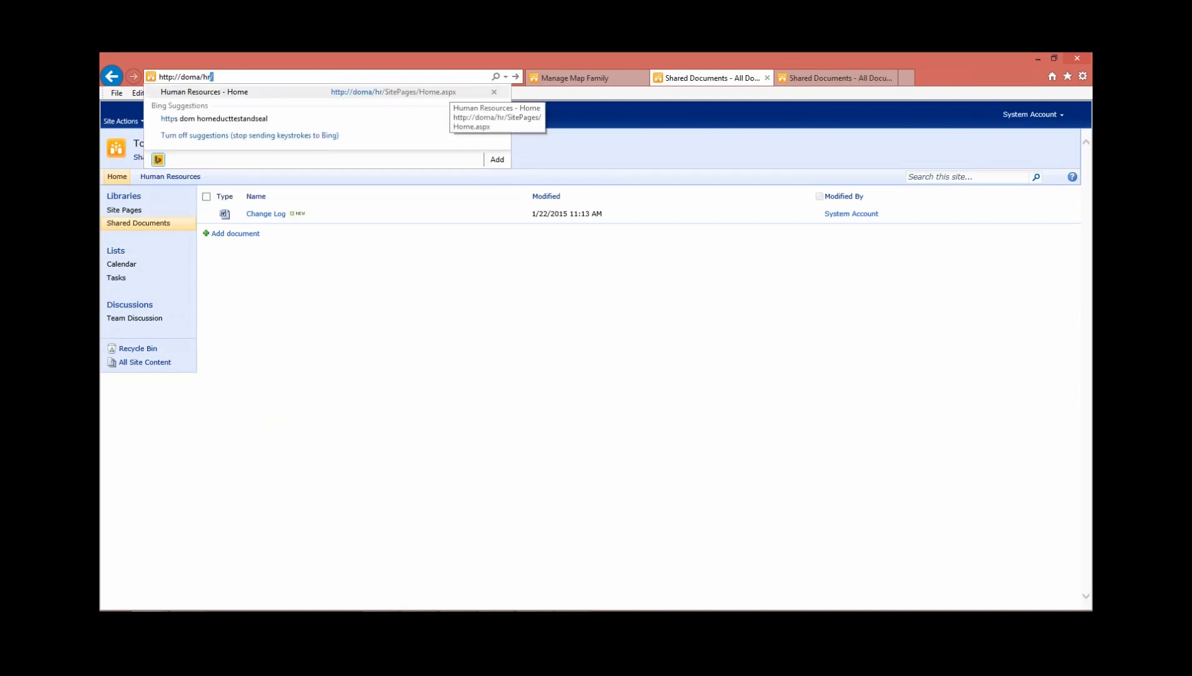
{"action": "key", "text": "Return"}
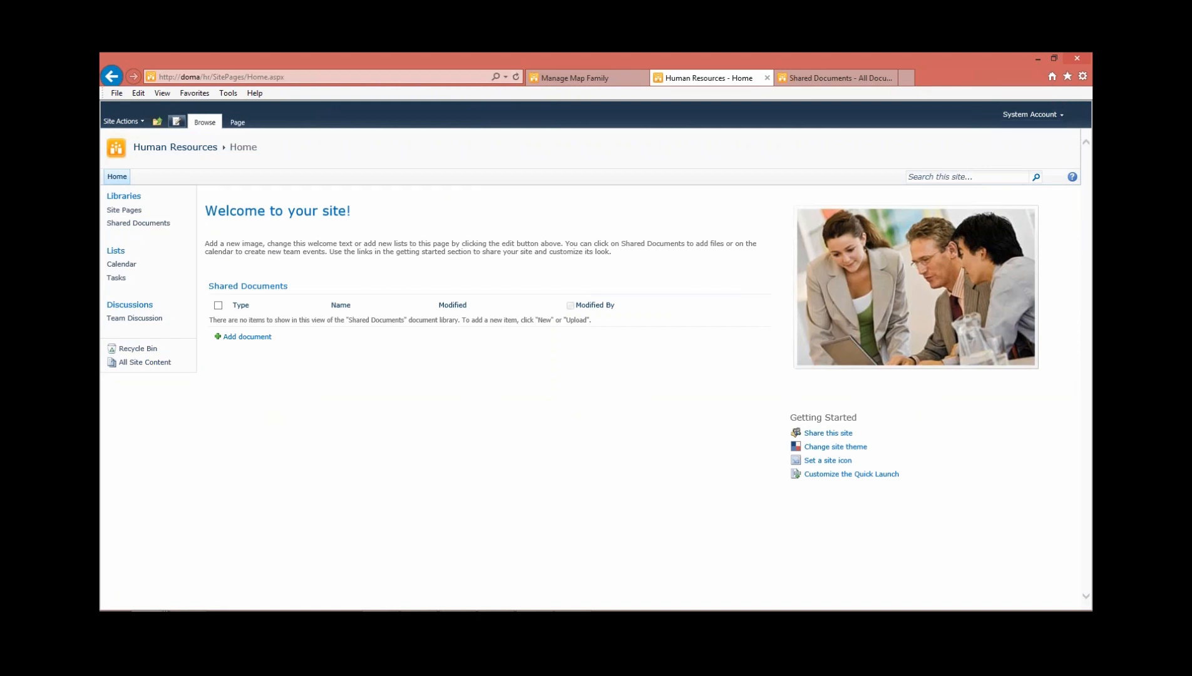
Edit the Human Resources home page, move the team picture below the Shared Documents list, and save the page
{"action": "left_click", "coordinate": [122, 121]}
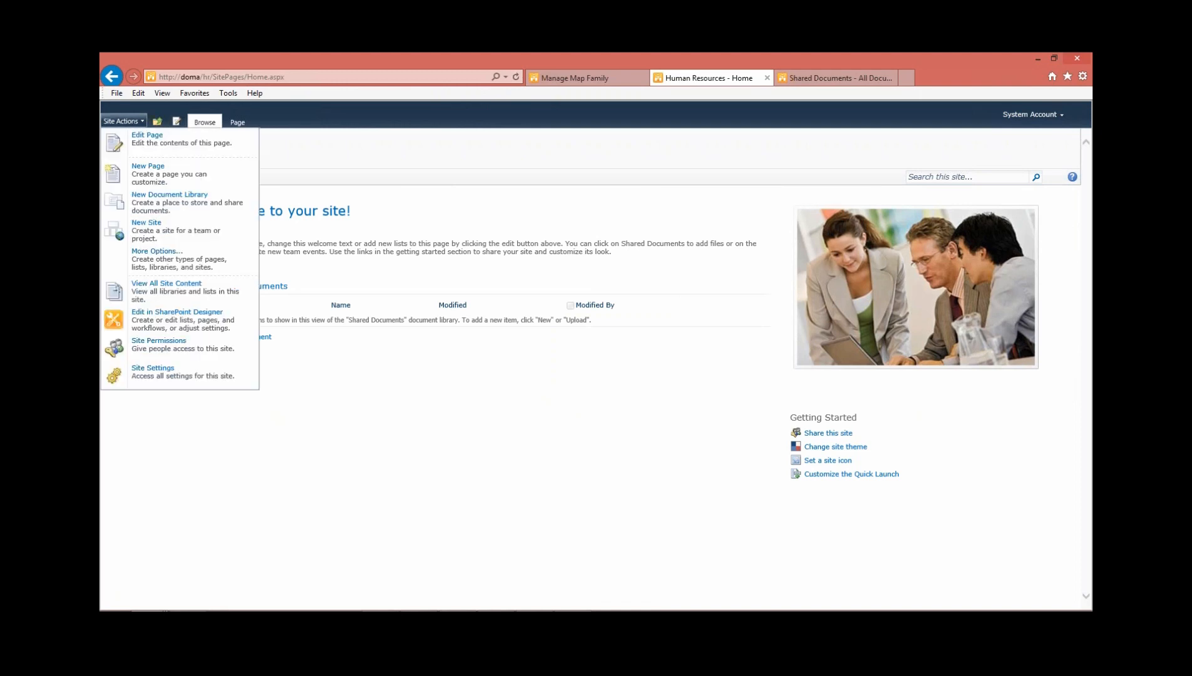
{"action": "left_click", "coordinate": [123, 121]}
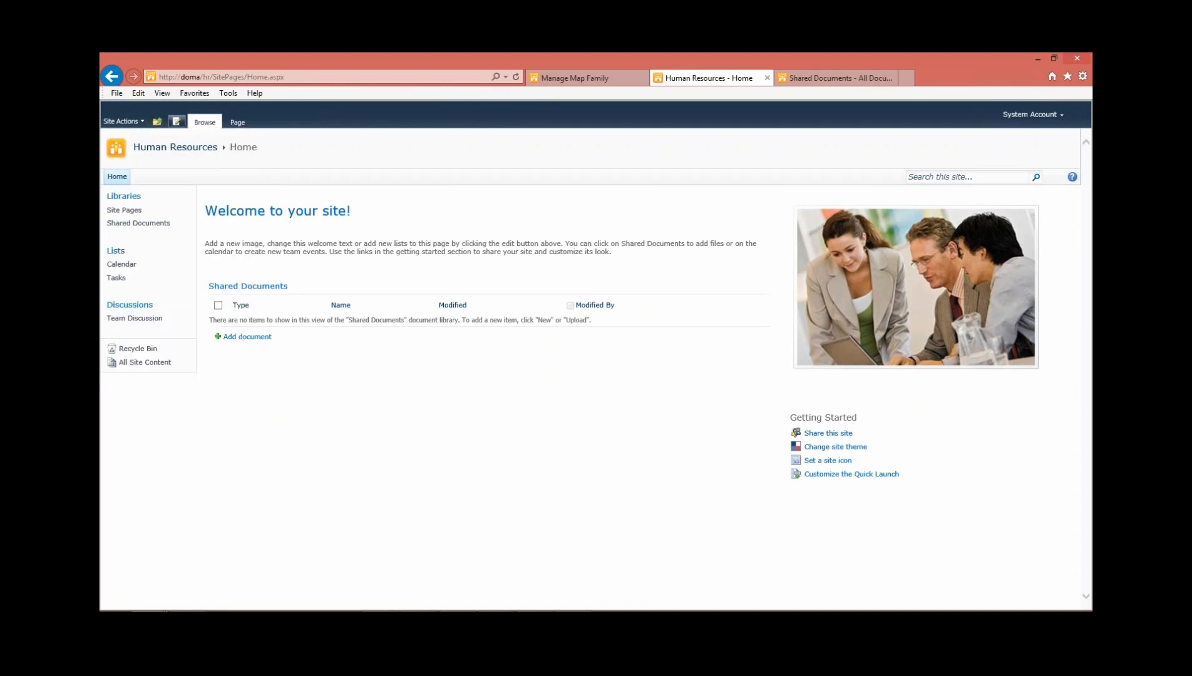
{"action": "left_click", "coordinate": [176, 121]}
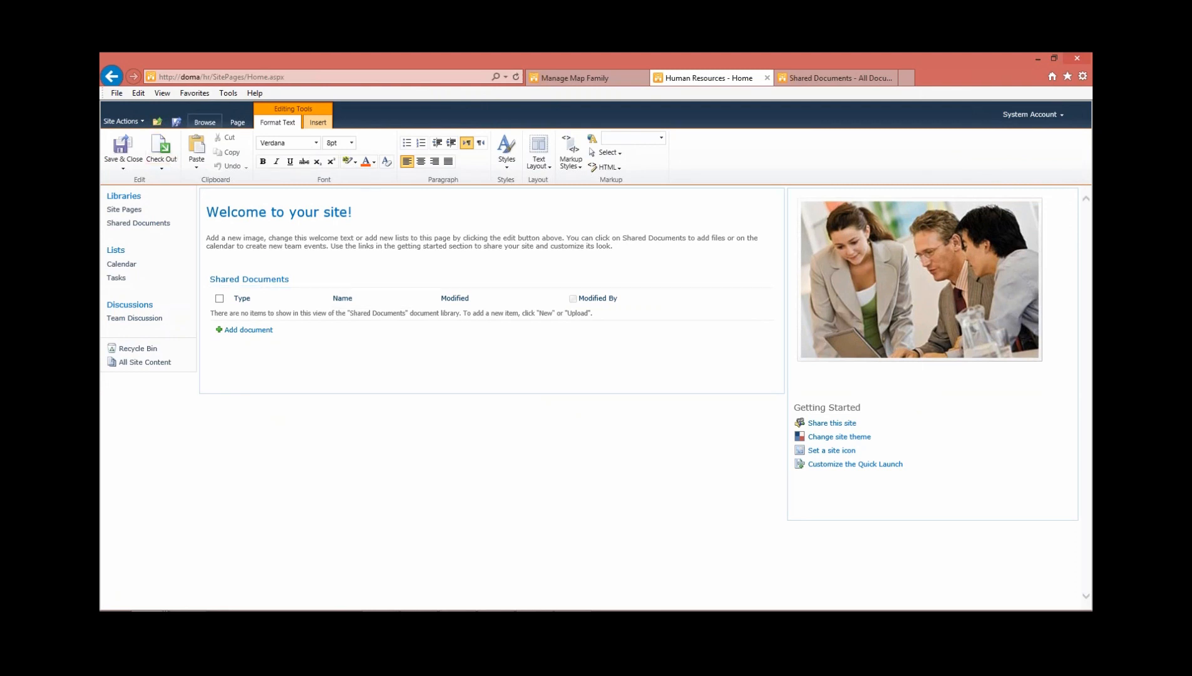
{"action": "left_click", "coordinate": [237, 122]}
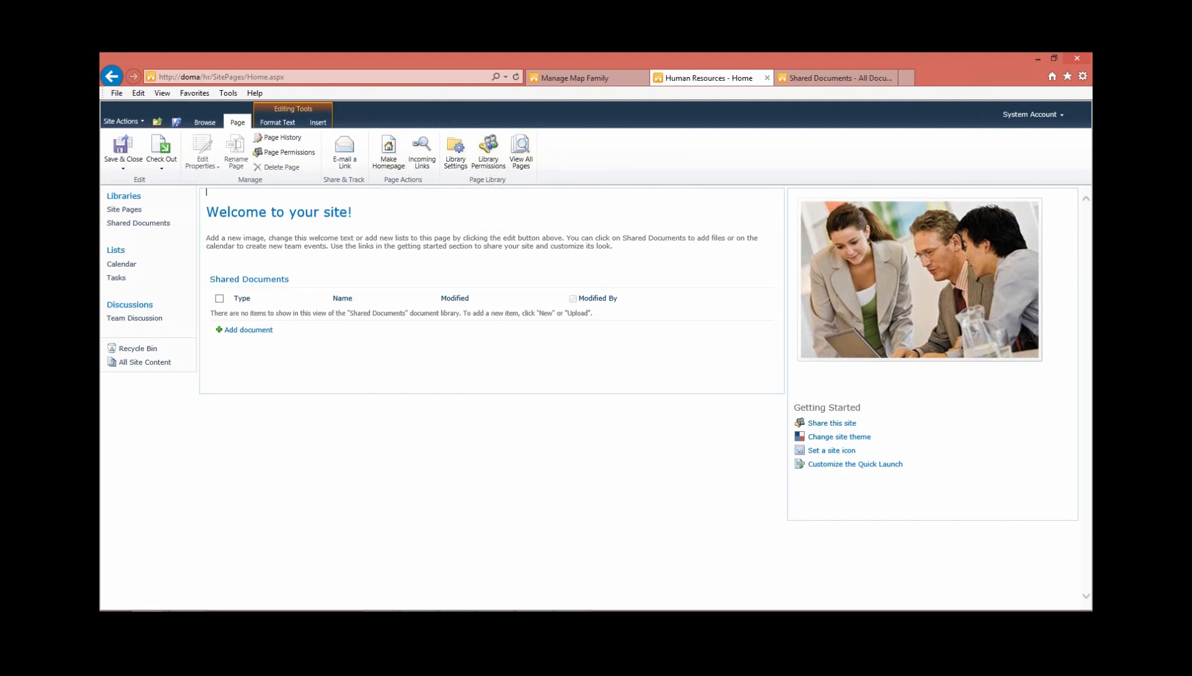
{"action": "left_click", "coordinate": [919, 279]}
{"action": "left_click_drag", "start_coordinate": [919, 279], "coordinate": [300, 363]}
{"action": "left_click", "coordinate": [460, 526]}
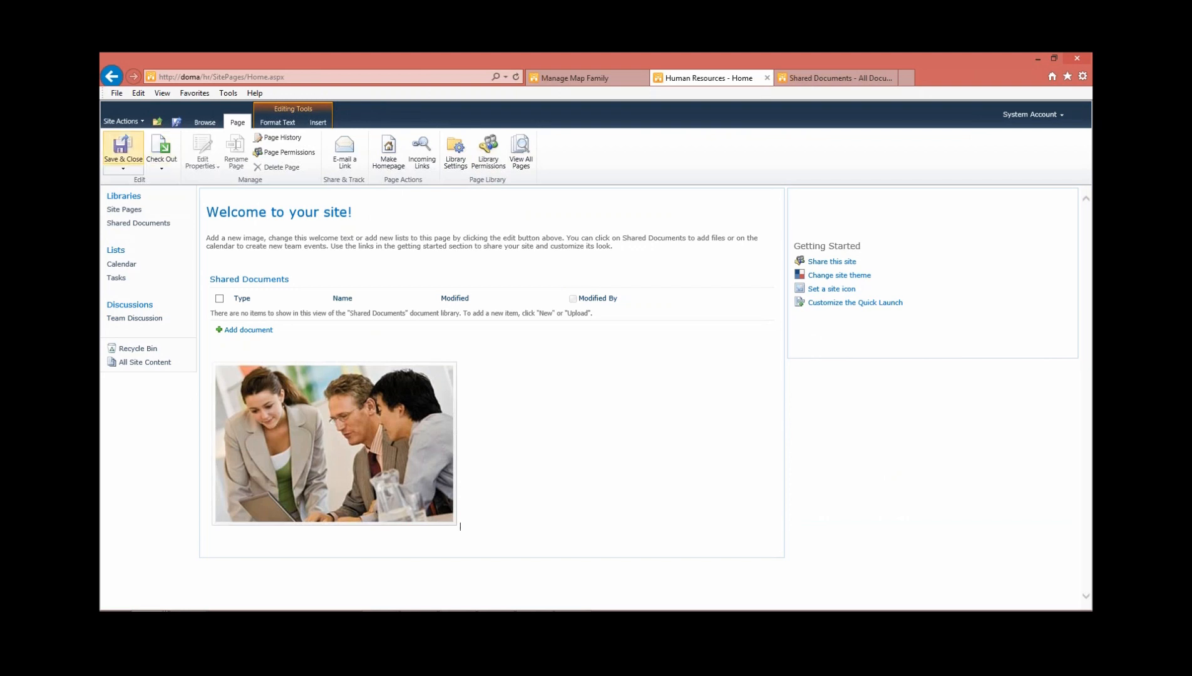
{"action": "left_click", "coordinate": [123, 147]}
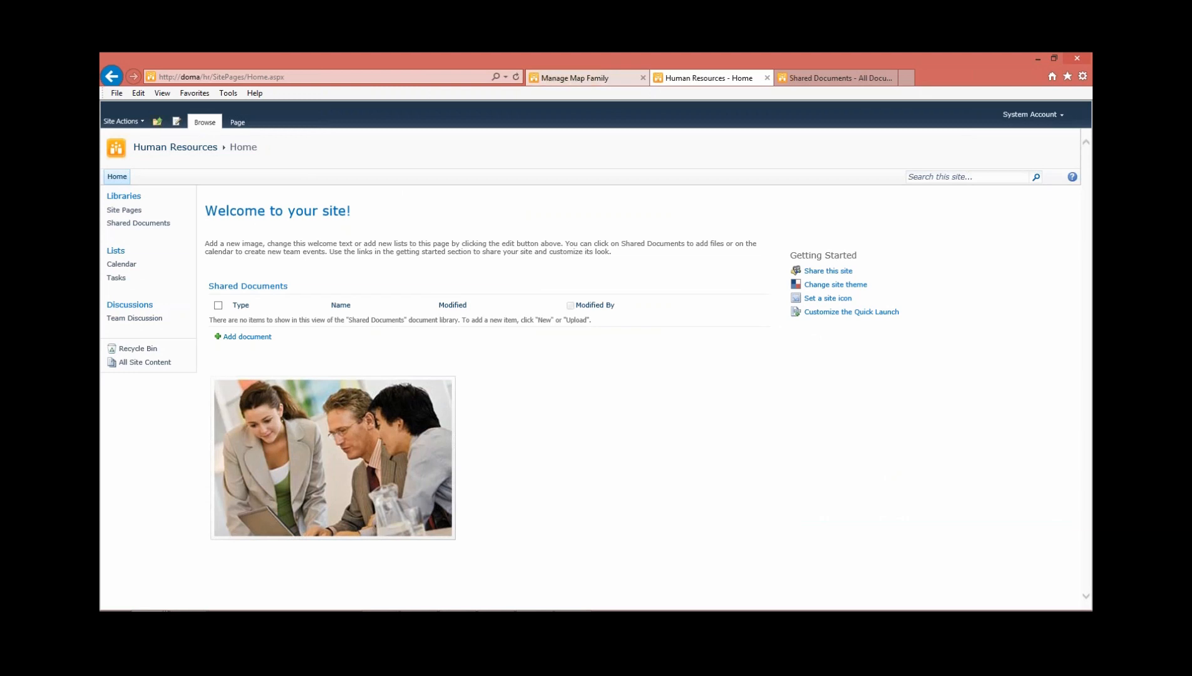
Return to Monitor Replicator's replication packages and switch the view to the SharePoint - 80 web application
{"action": "left_click", "coordinate": [582, 79]}
{"action": "left_click", "coordinate": [147, 222]}
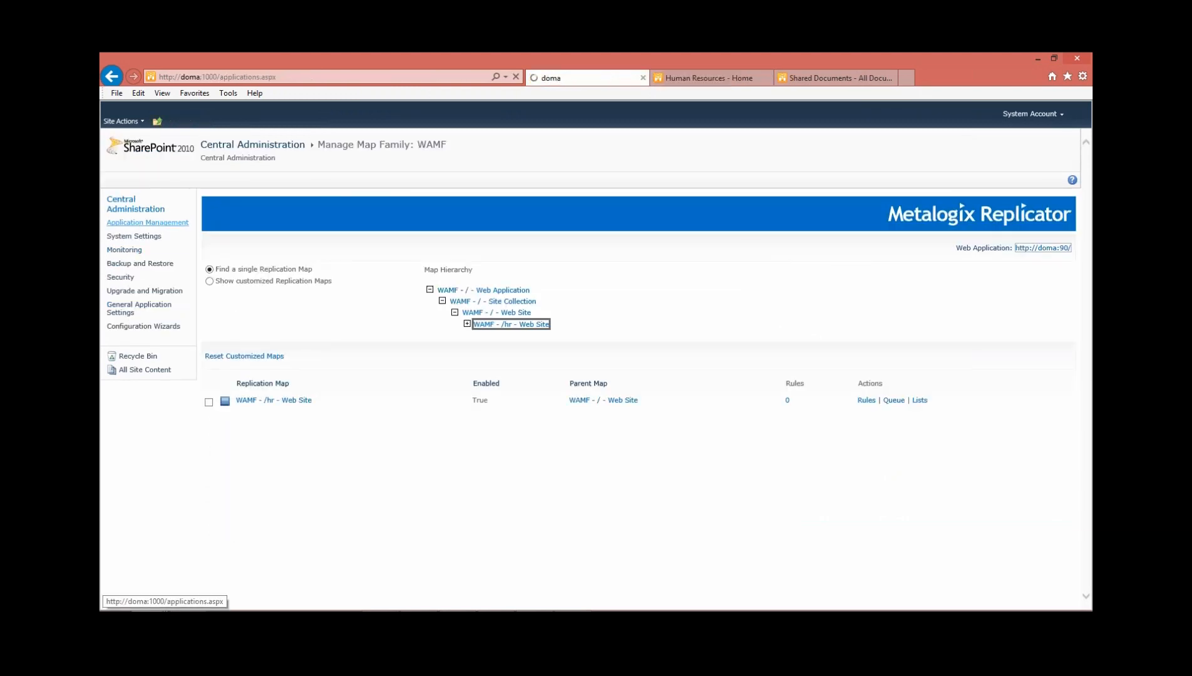
{"action": "left_click", "coordinate": [736, 350]}
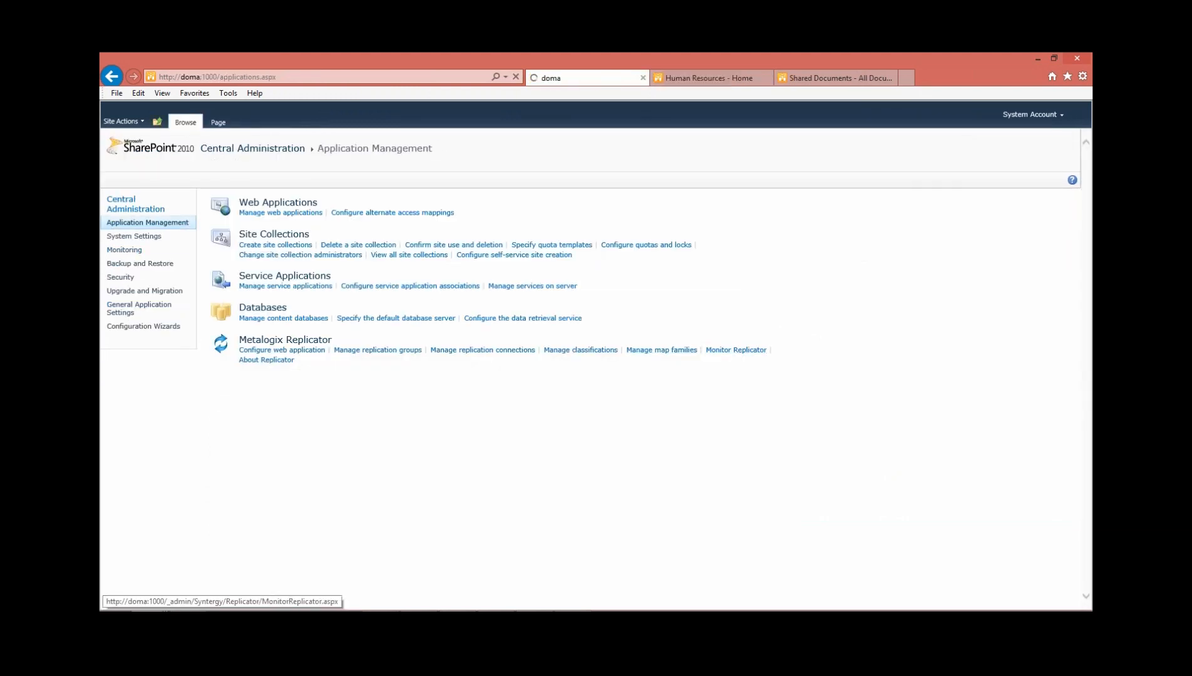
{"action": "left_click", "coordinate": [712, 245]}
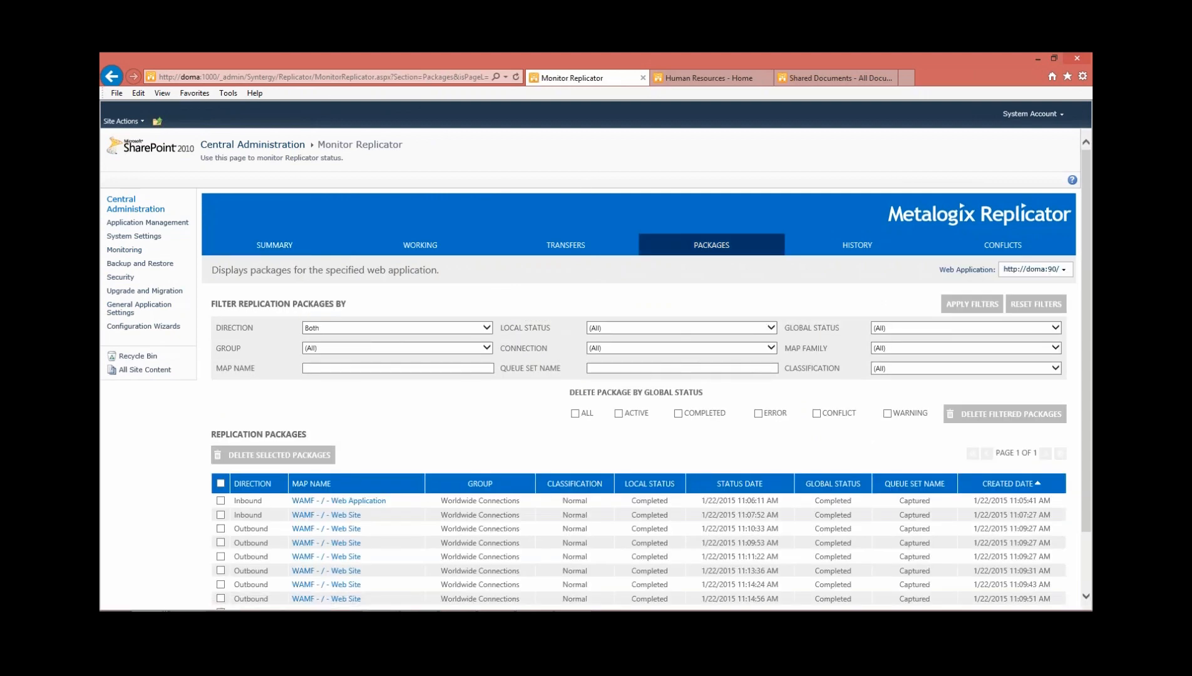
{"action": "left_click", "coordinate": [1036, 269]}
{"action": "left_click", "coordinate": [1013, 282]}
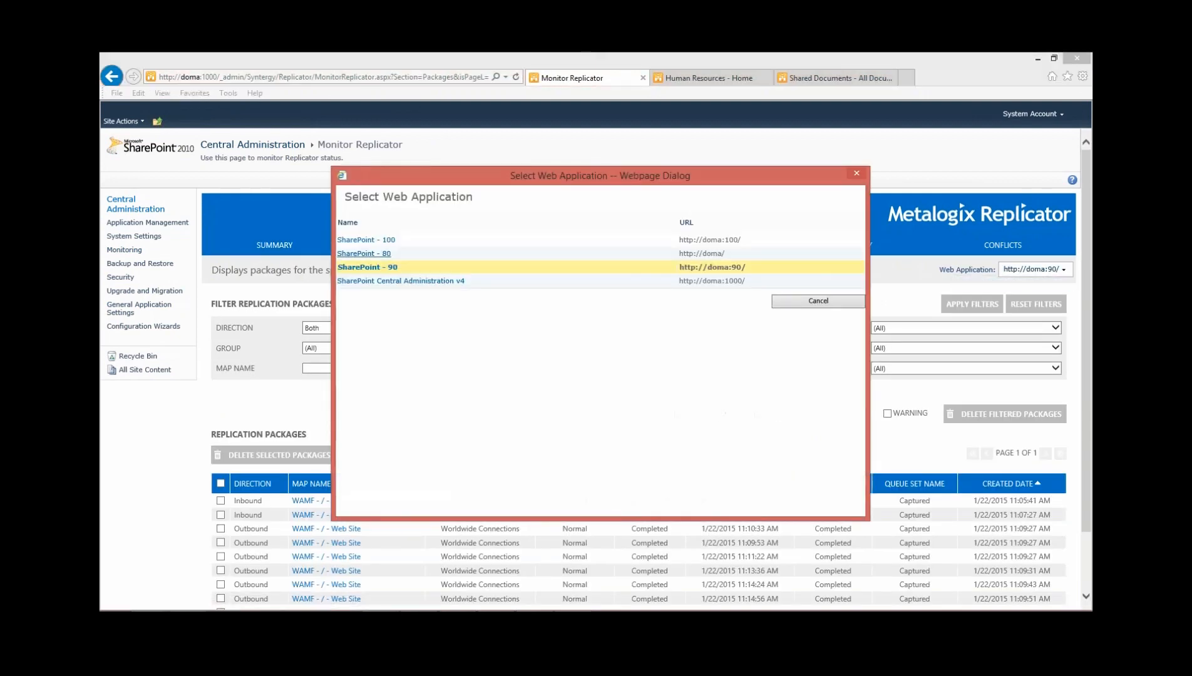
{"action": "left_click", "coordinate": [363, 253]}
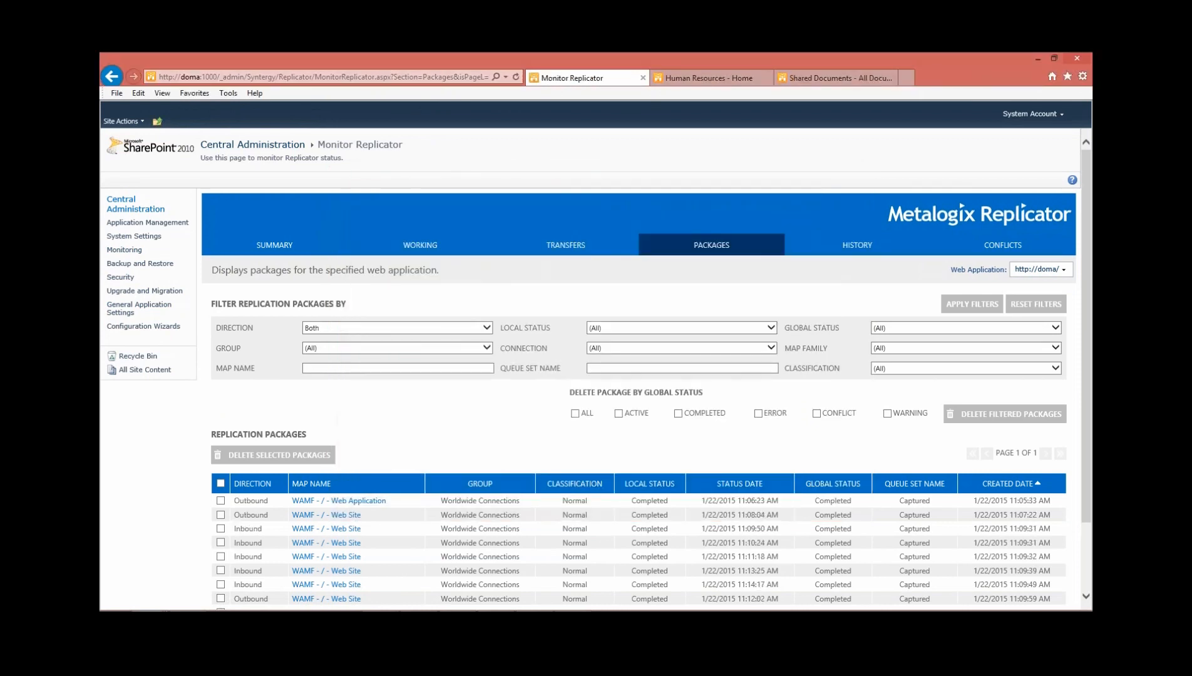
Examine the events in the newest outbound WAMF - /hr - Web Site package, close its details, and refresh the replication packages list
{"action": "scroll", "coordinate": [595, 375], "scroll_direction": "down", "scroll_amount": 3}
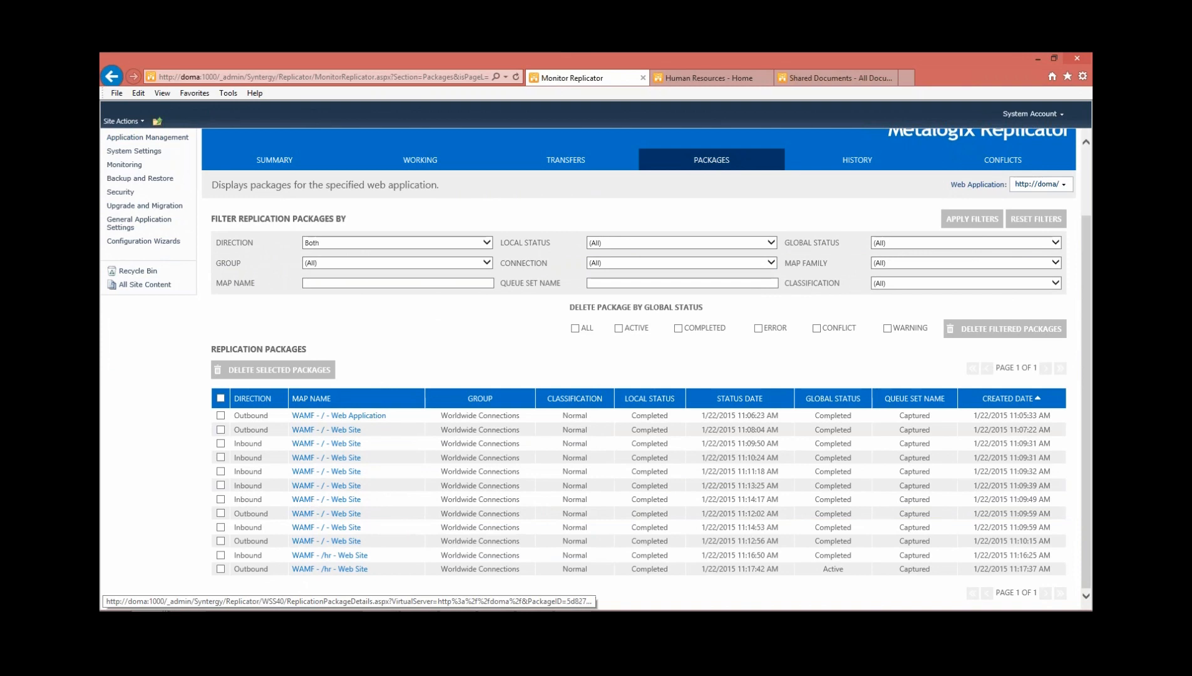
{"action": "left_click", "coordinate": [330, 569]}
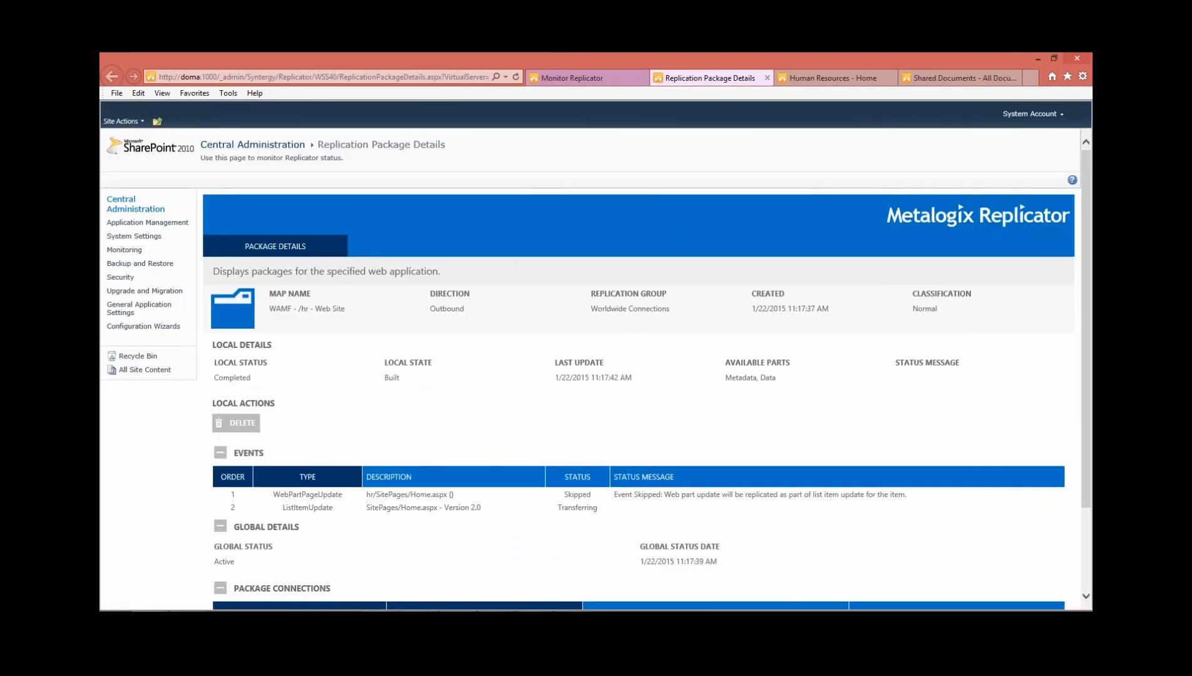
{"action": "left_click_drag", "start_coordinate": [273, 494], "coordinate": [343, 495]}
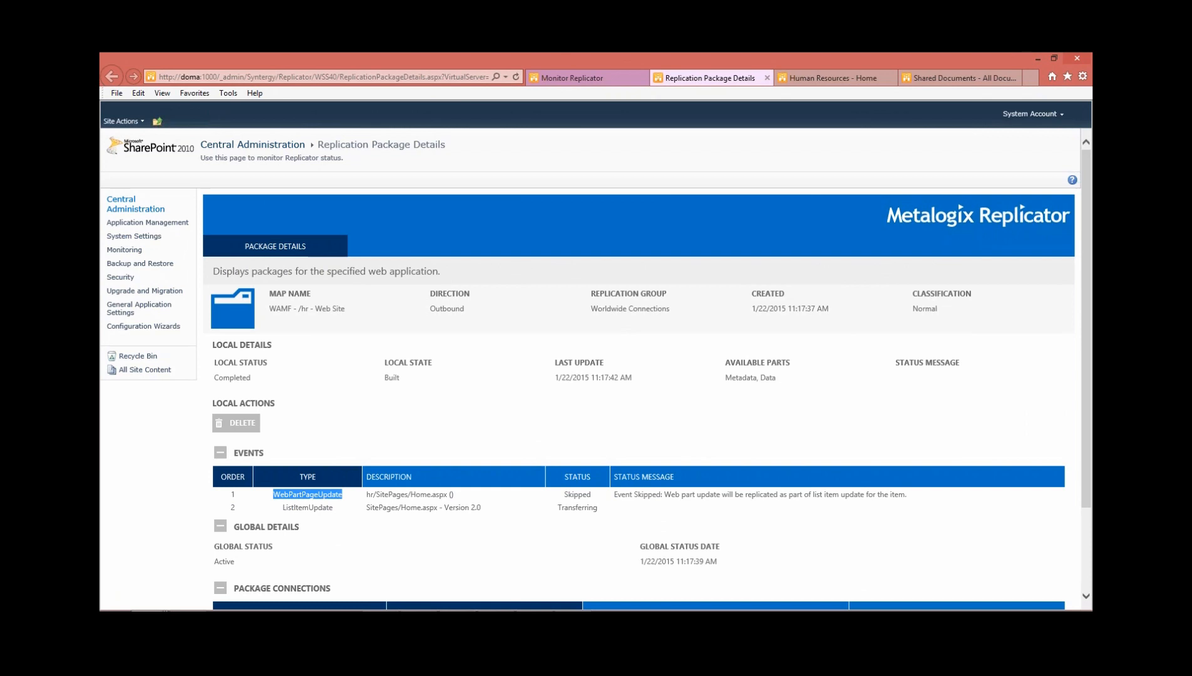
{"action": "left_click_drag", "start_coordinate": [282, 507], "coordinate": [598, 507]}
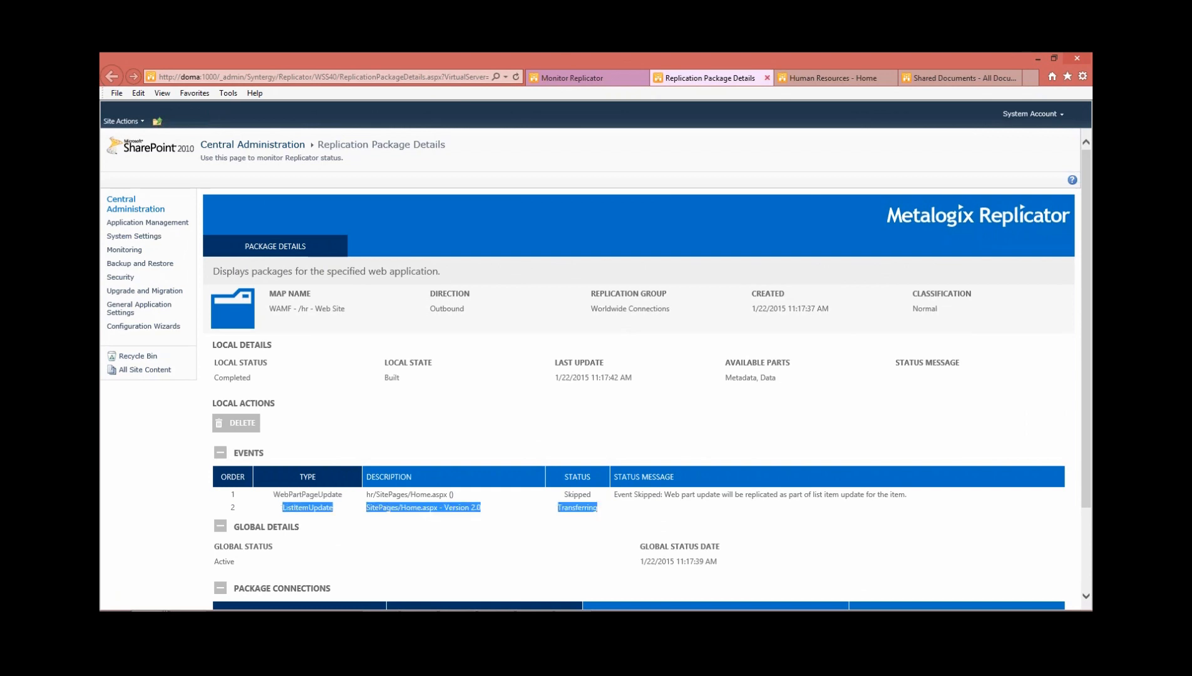
{"action": "key", "text": "ctrl+w"}
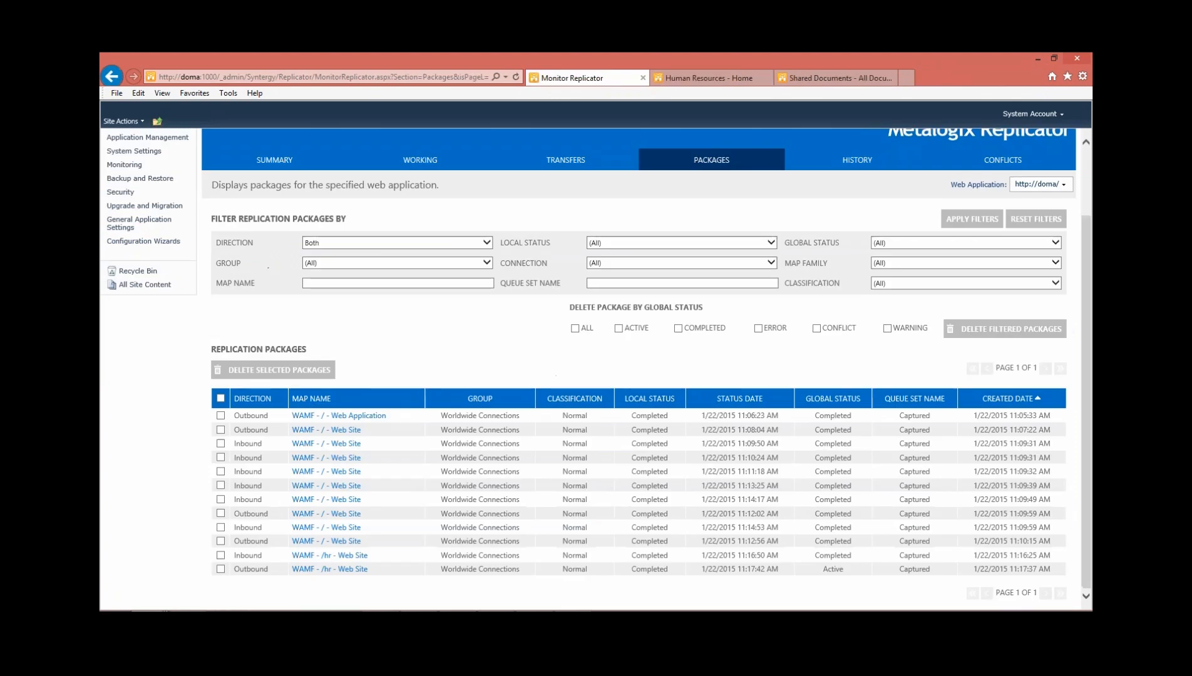
{"action": "left_click", "coordinate": [711, 160]}
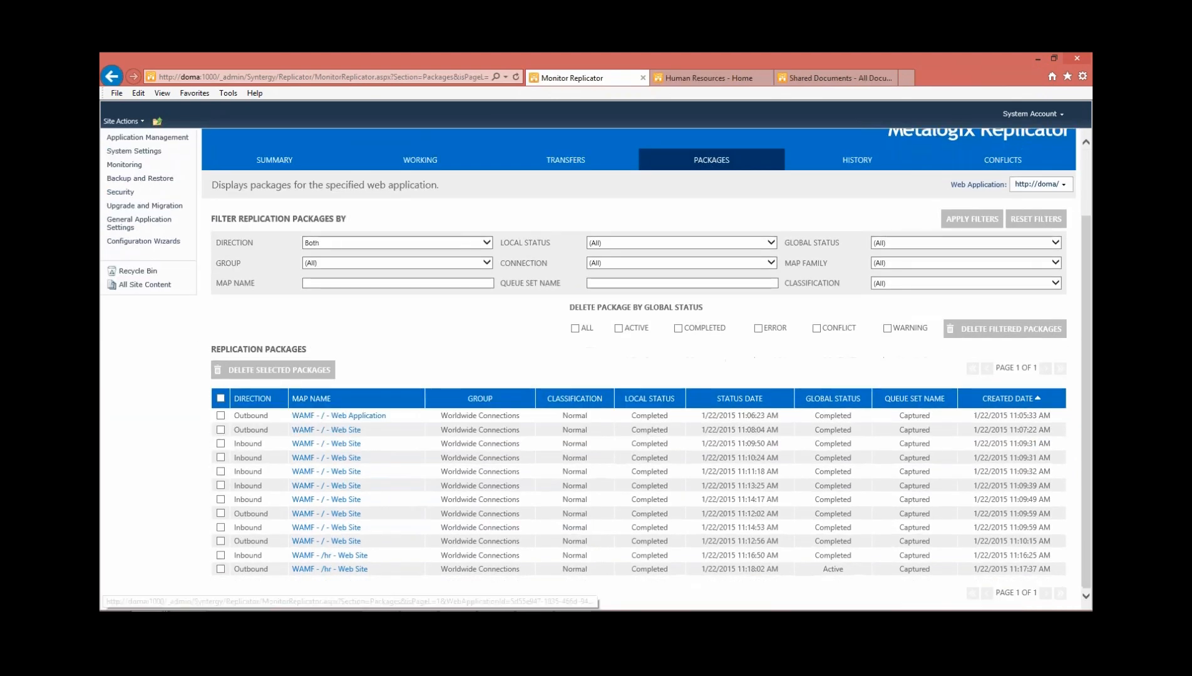
{"action": "left_click", "coordinate": [836, 78]}
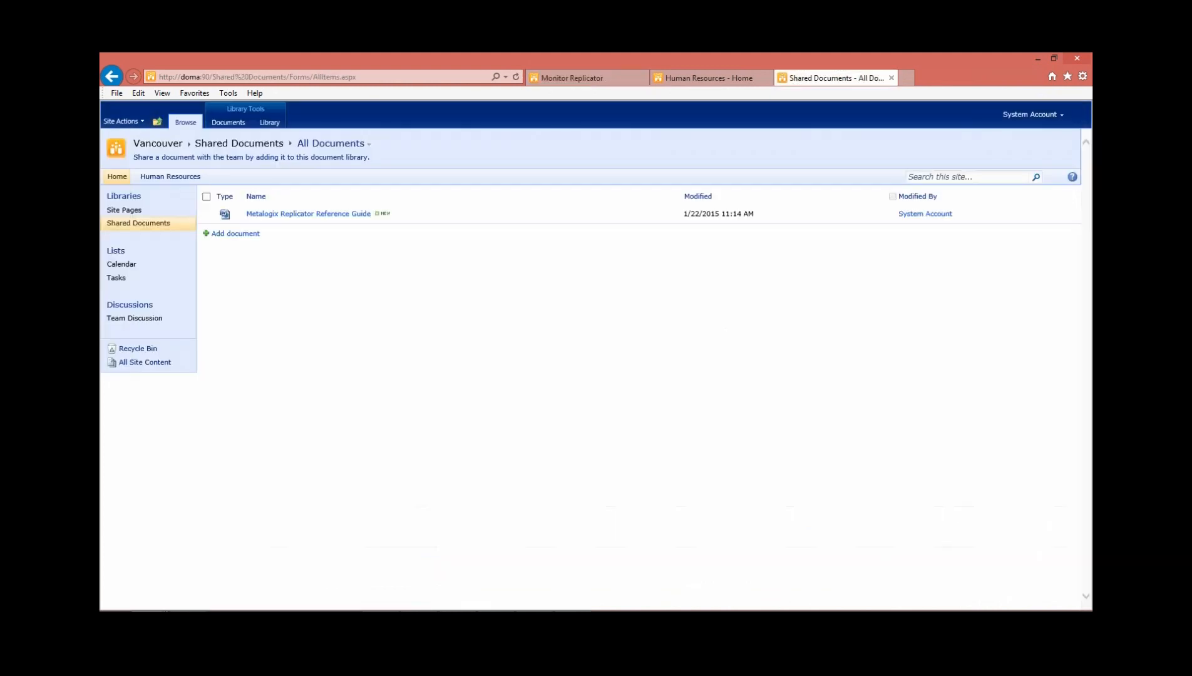
{"action": "left_click", "coordinate": [256, 77]}
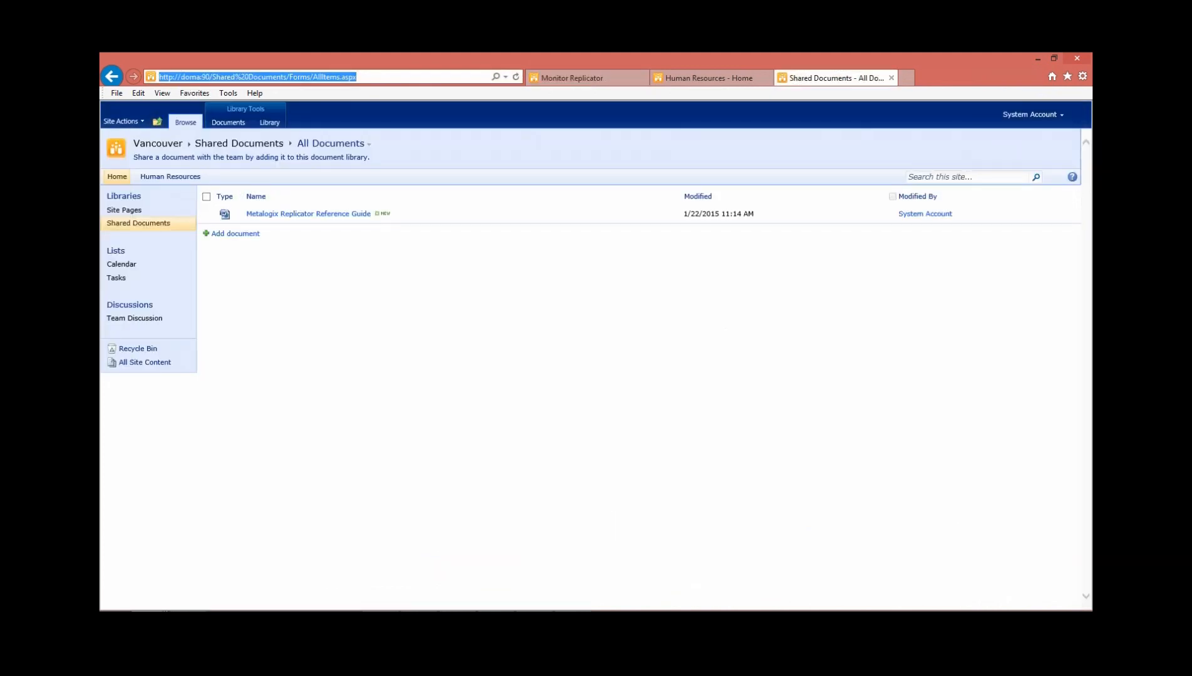
{"action": "left_click_drag", "start_coordinate": [212, 76], "coordinate": [358, 77]}
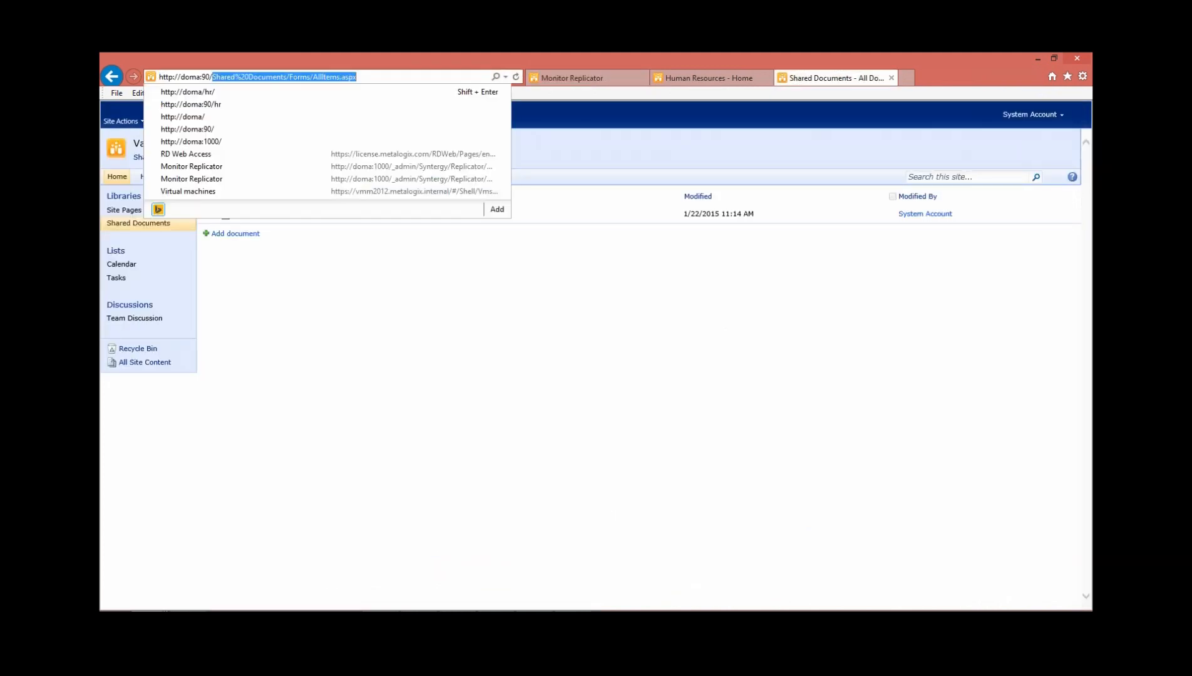
{"action": "type", "text": "hr"}
{"action": "key", "text": "Return"}
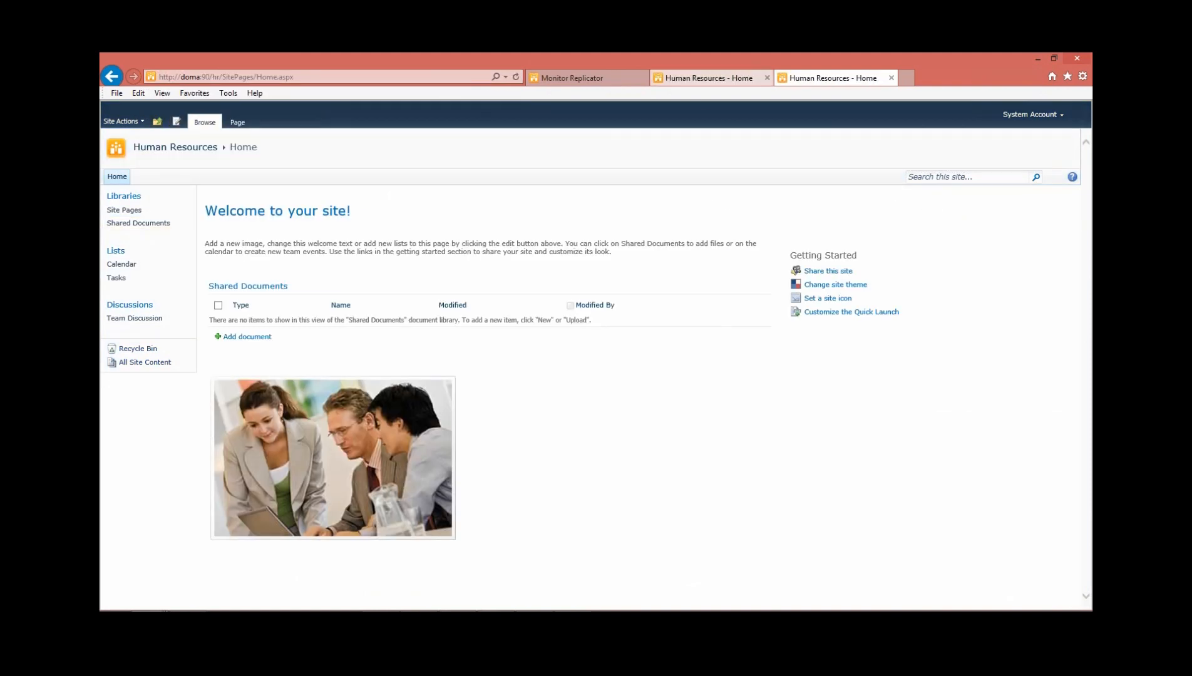
{"action": "left_click", "coordinate": [708, 78]}
{"action": "left_click", "coordinate": [833, 77]}
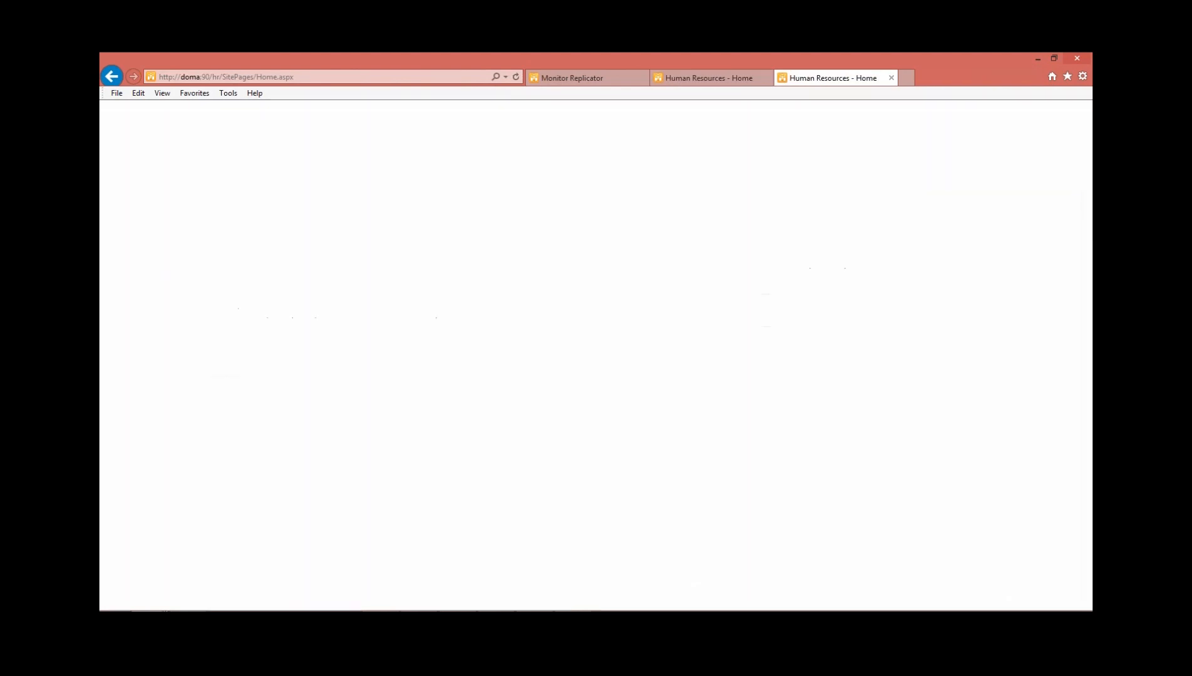
Return to Monitor Replicator and go back to the previously visited page
{"action": "left_click", "coordinate": [572, 77]}
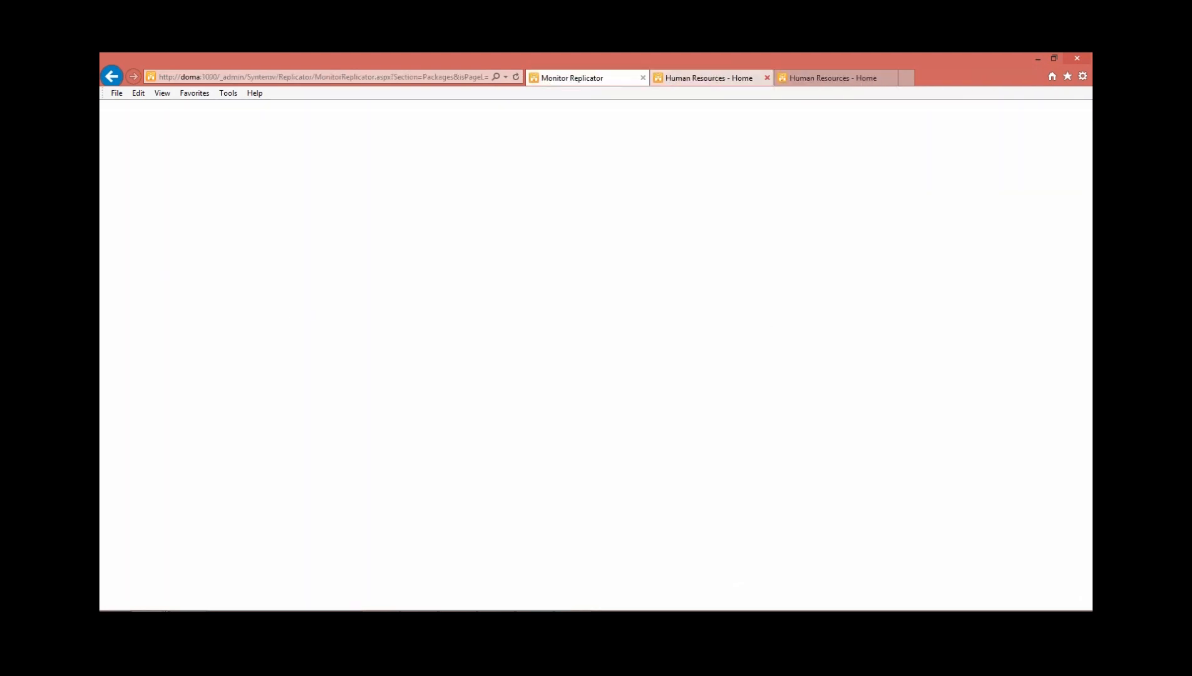
{"action": "left_click", "coordinate": [597, 611]}
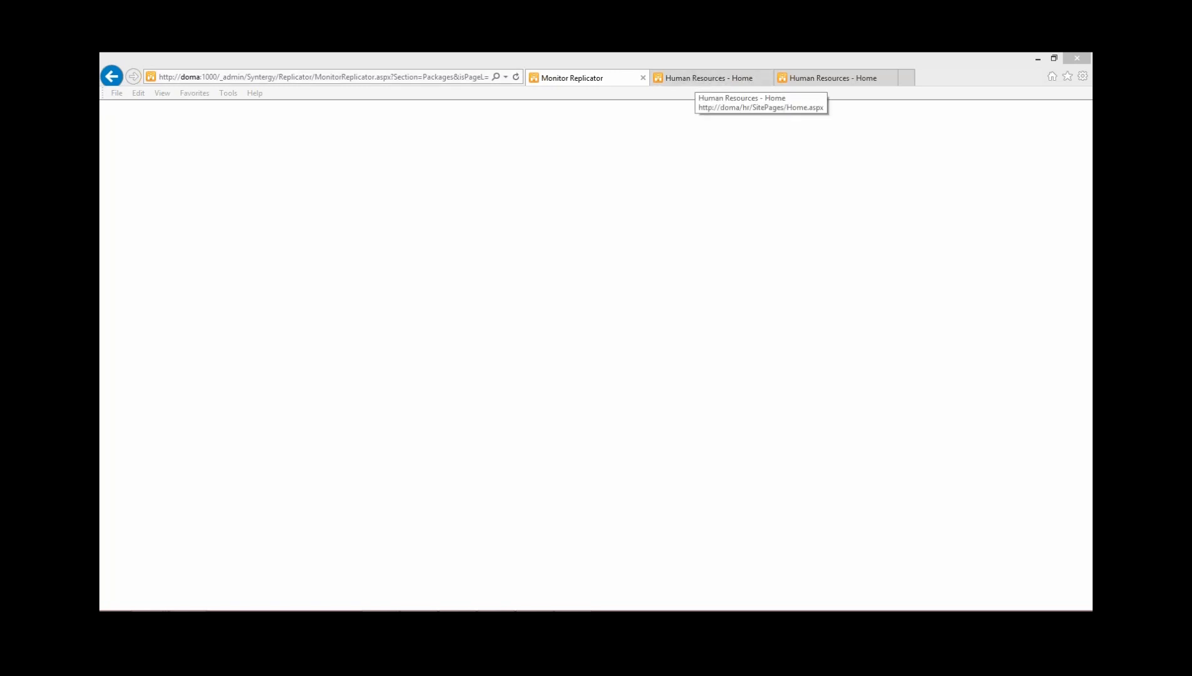
{"action": "left_click", "coordinate": [111, 77]}
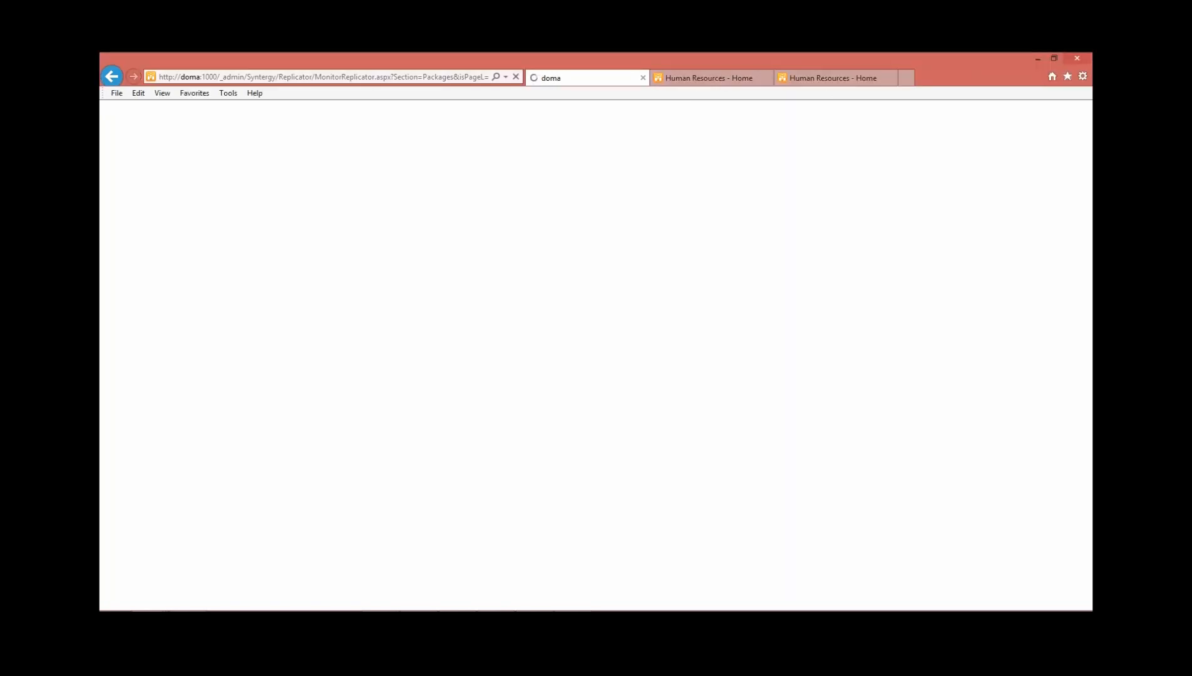